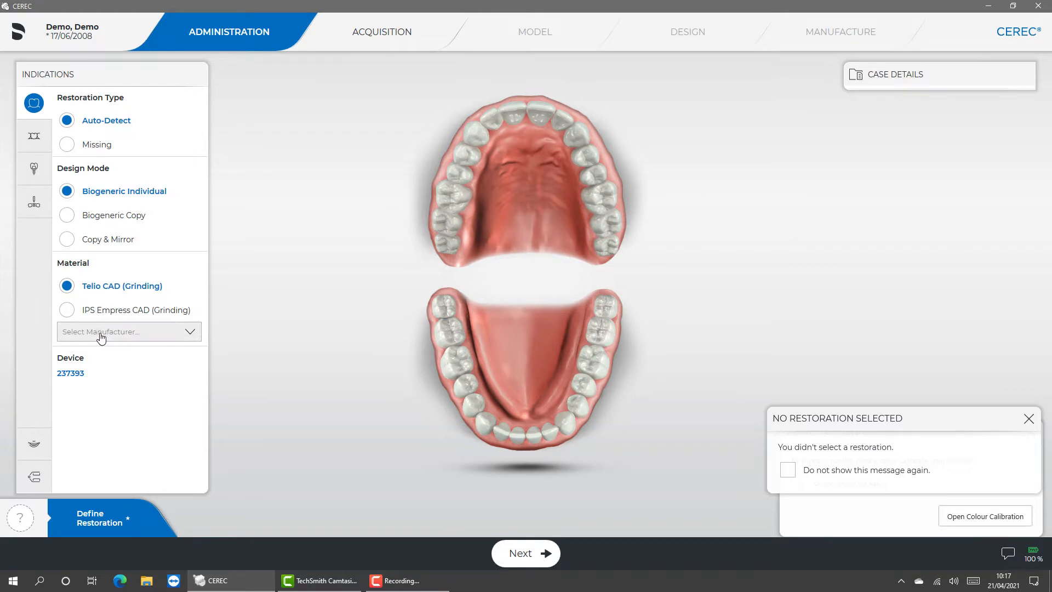
- Set the material to IPS e.max CAD (Grinding) from IVOCLAR VIVADENT and assign the restoration to tooth 26
left_click(101, 332)
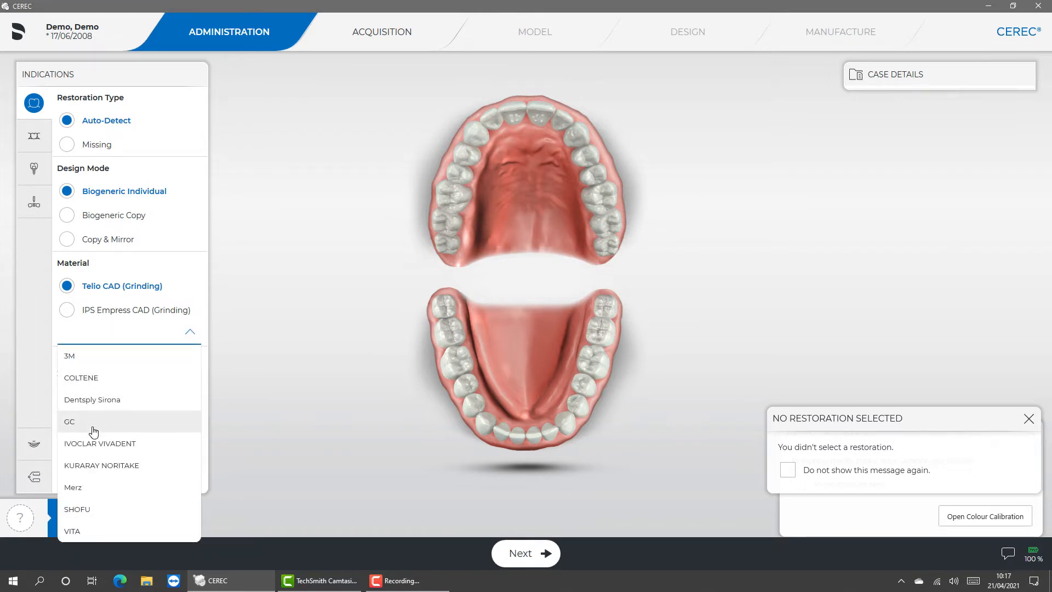
left_click(91, 448)
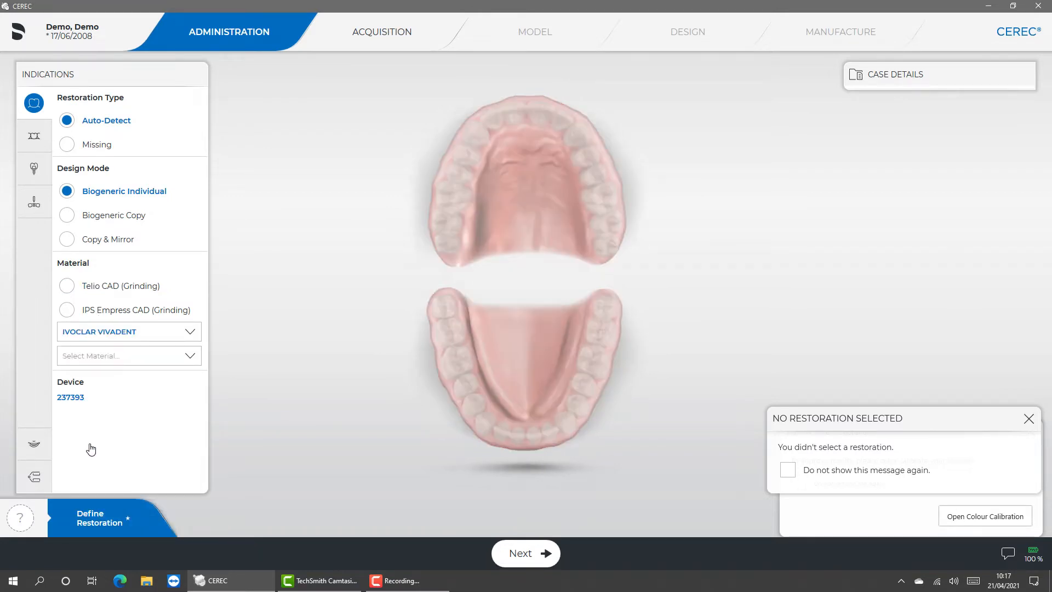
left_click(107, 356)
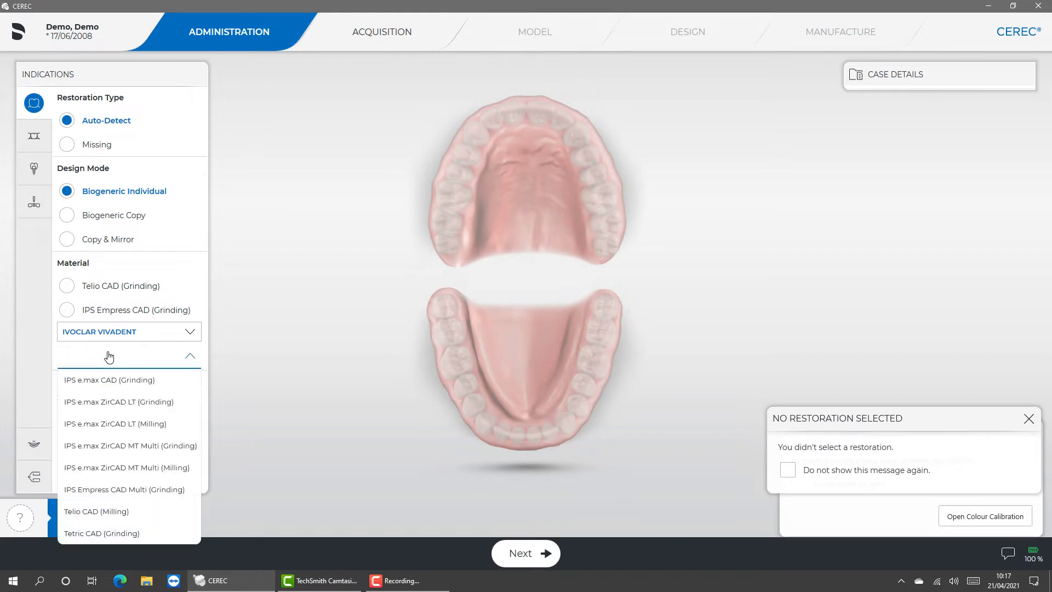
left_click(100, 381)
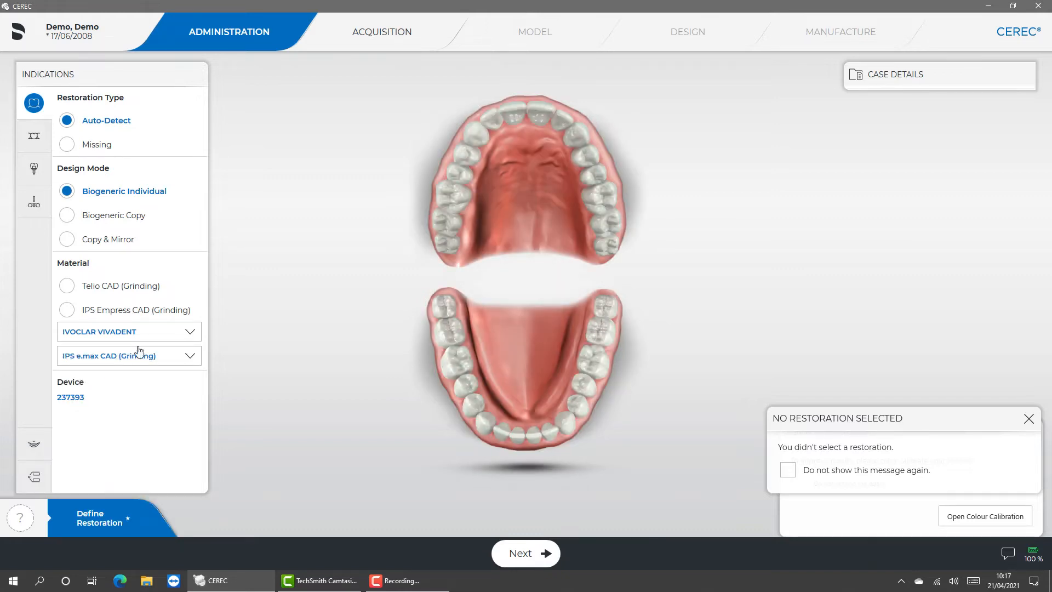
left_click(597, 205)
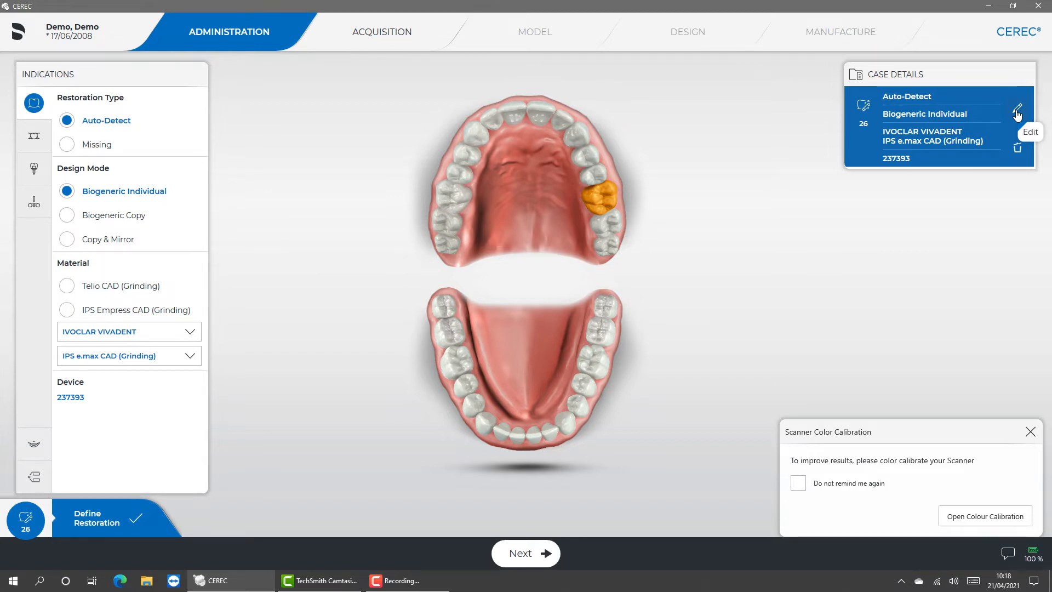
- Review the editable restoration type, design mode, material manufacturer and device options in the case details of tooth 26
left_click(1018, 115)
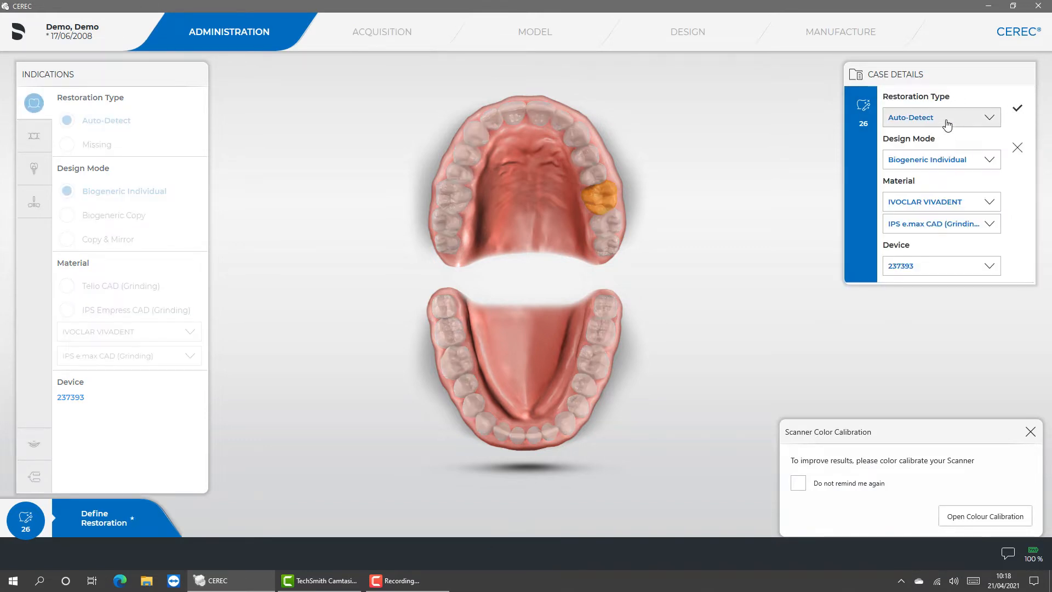
left_click(947, 122)
left_click(940, 144)
left_click(940, 161)
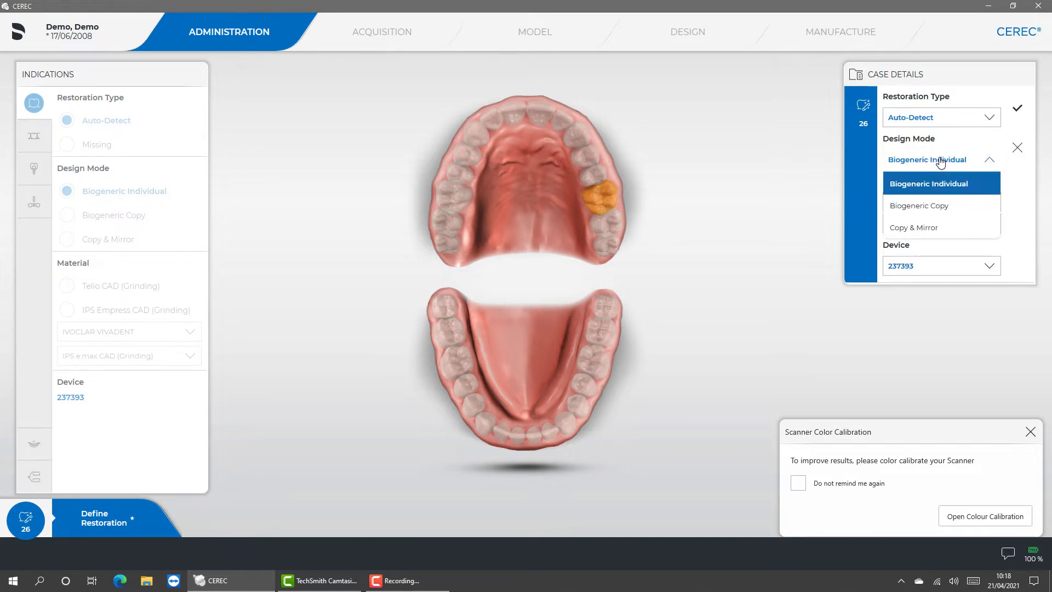
left_click(917, 186)
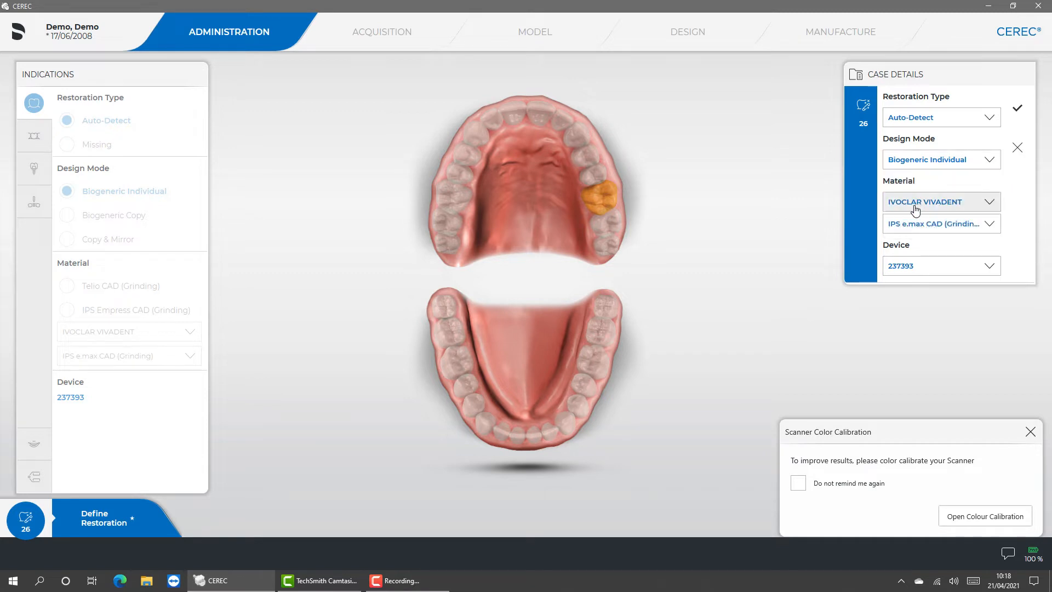
left_click(915, 210)
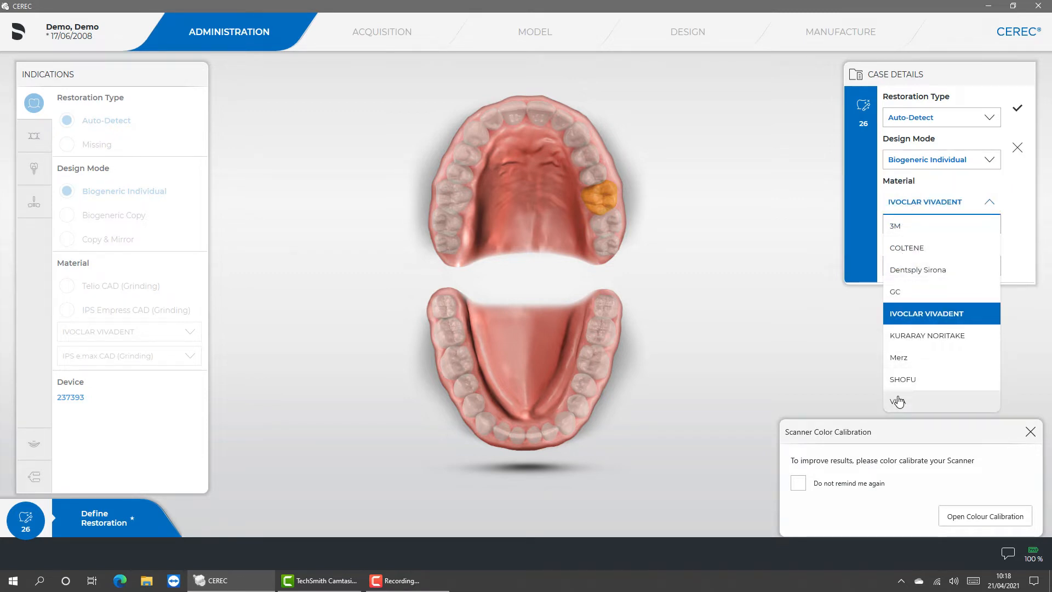
left_click(906, 207)
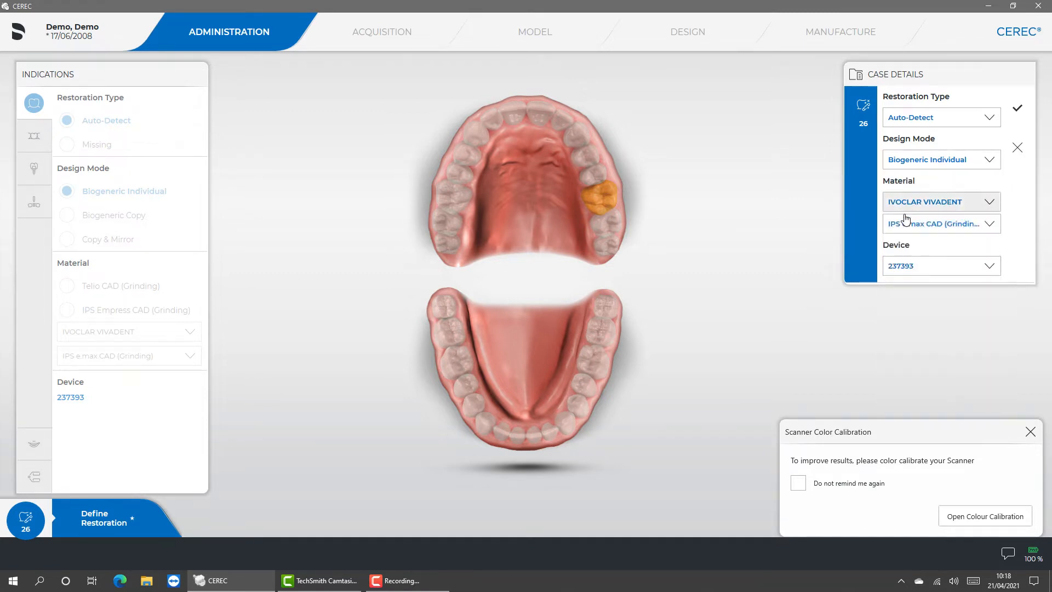
left_click(903, 267)
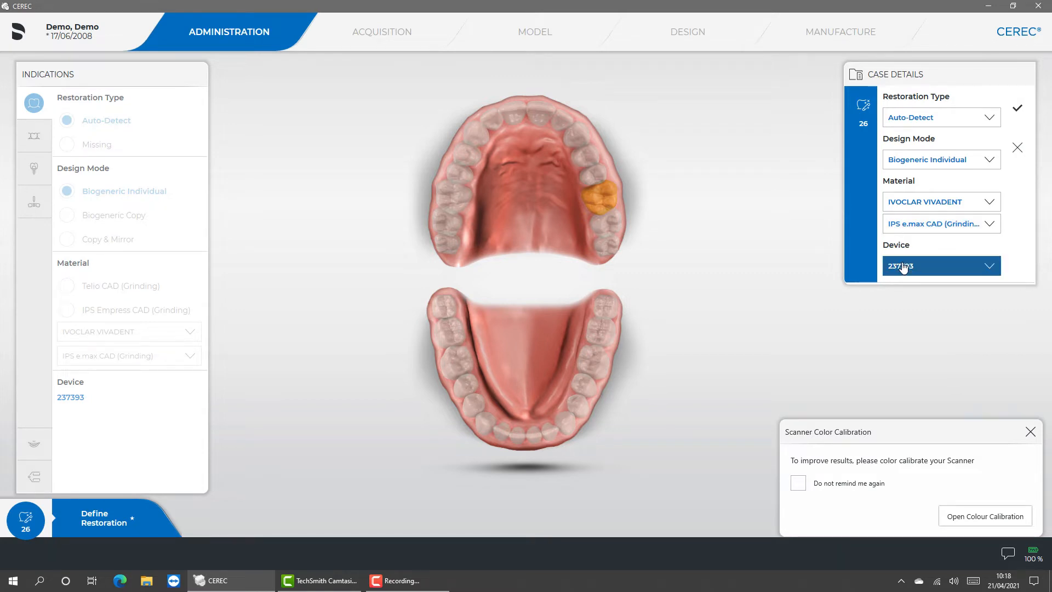
left_click(1018, 110)
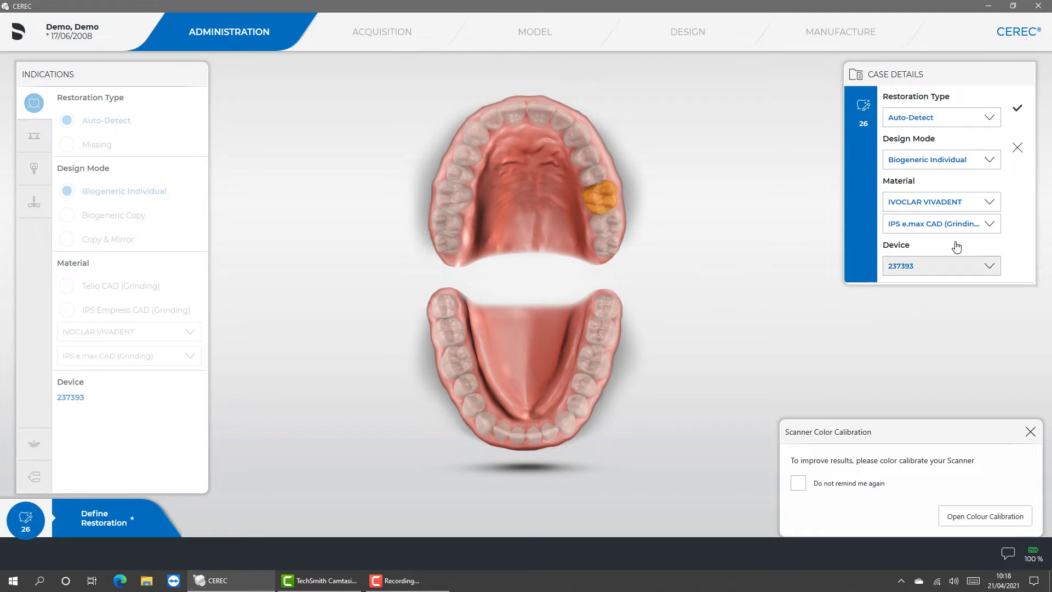
left_click(1019, 109)
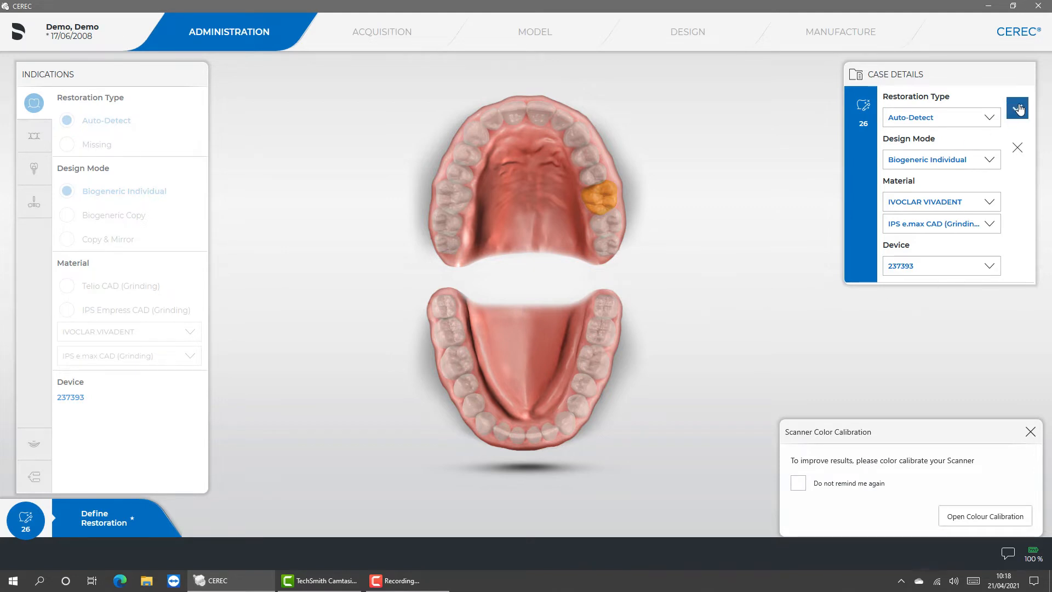
- Dismiss the scanner colour calibration reminder and proceed to the Acquisition phase
left_click(1030, 433)
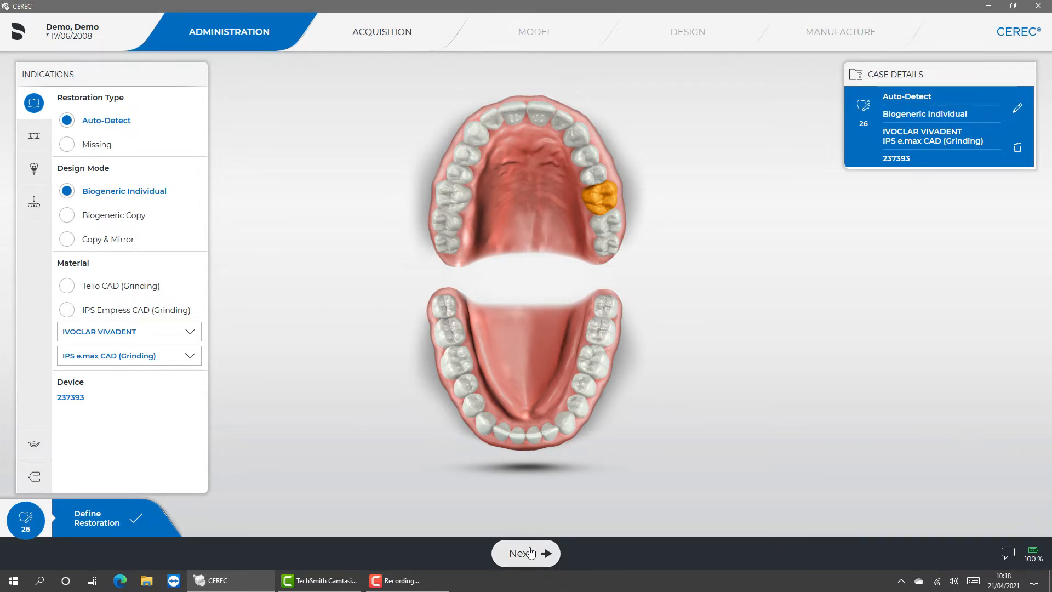
left_click(531, 551)
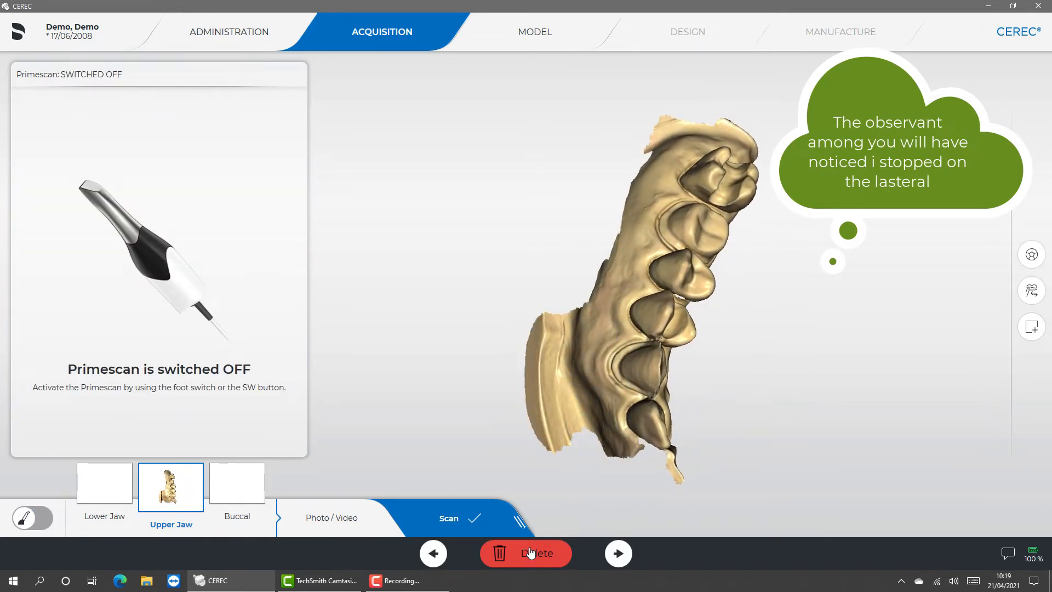
- Outline the excess cheek strip beside the front teeth of the upper jaw scan with the Cut tool
left_click_drag(540, 247, 460, 272)
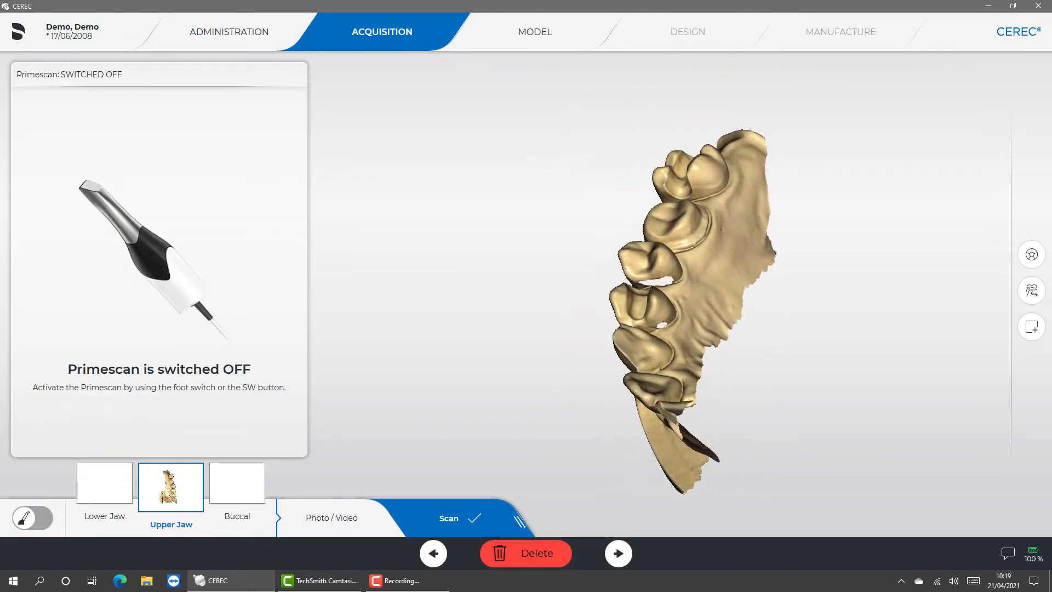
left_click_drag(630, 296, 742, 261)
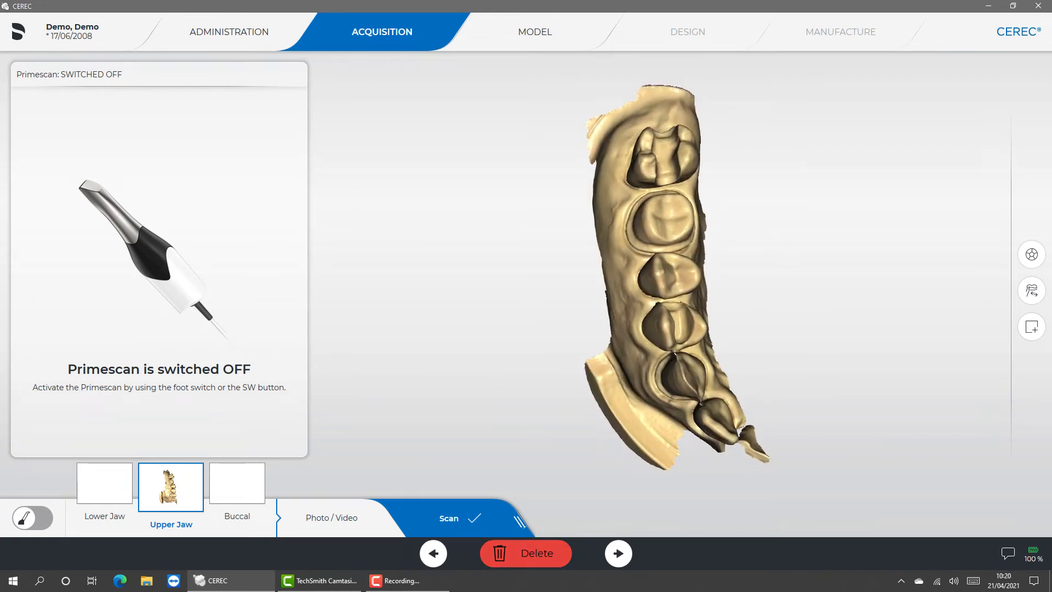
left_click(1032, 255)
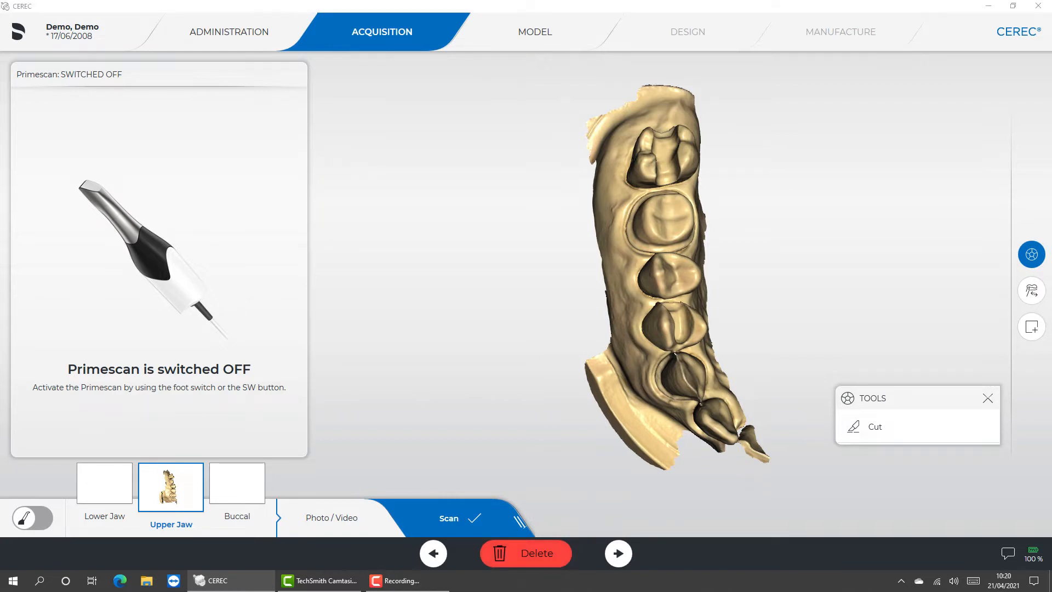
left_click(875, 427)
left_click_drag(666, 156, 774, 192)
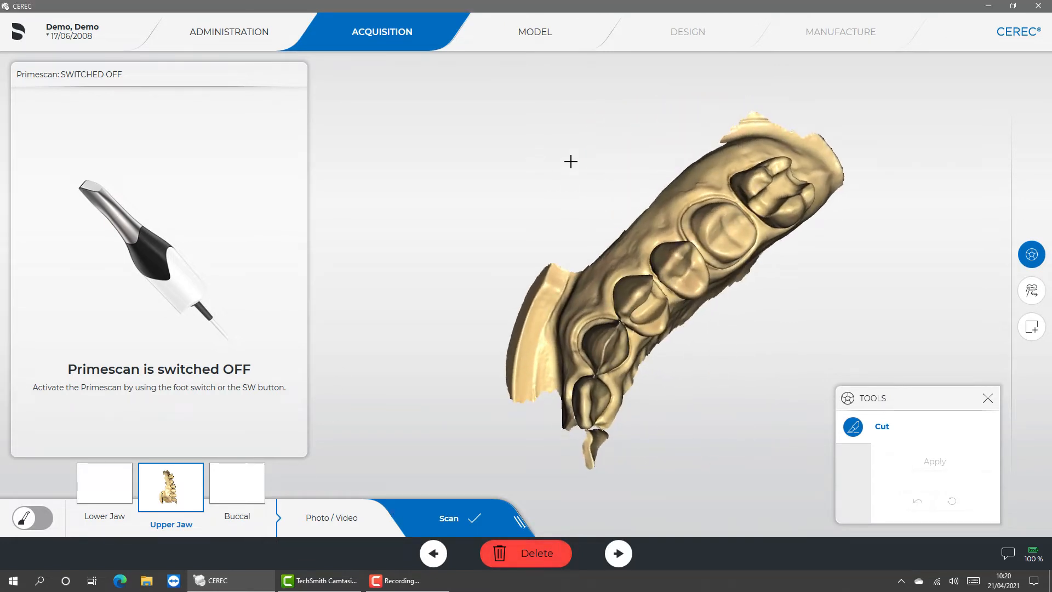
left_click(586, 251)
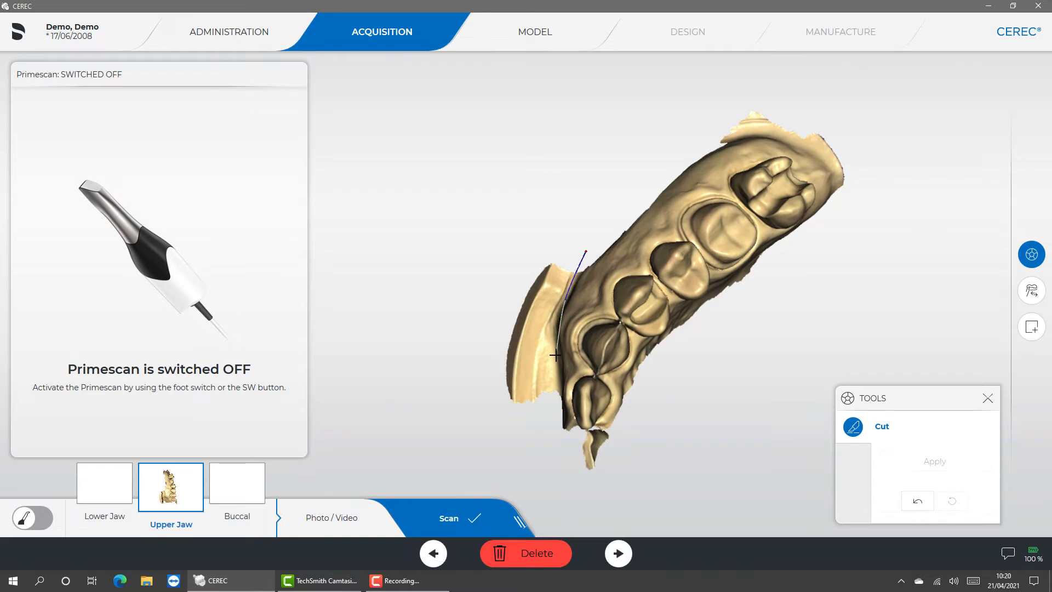
left_click(546, 437)
left_click(449, 398)
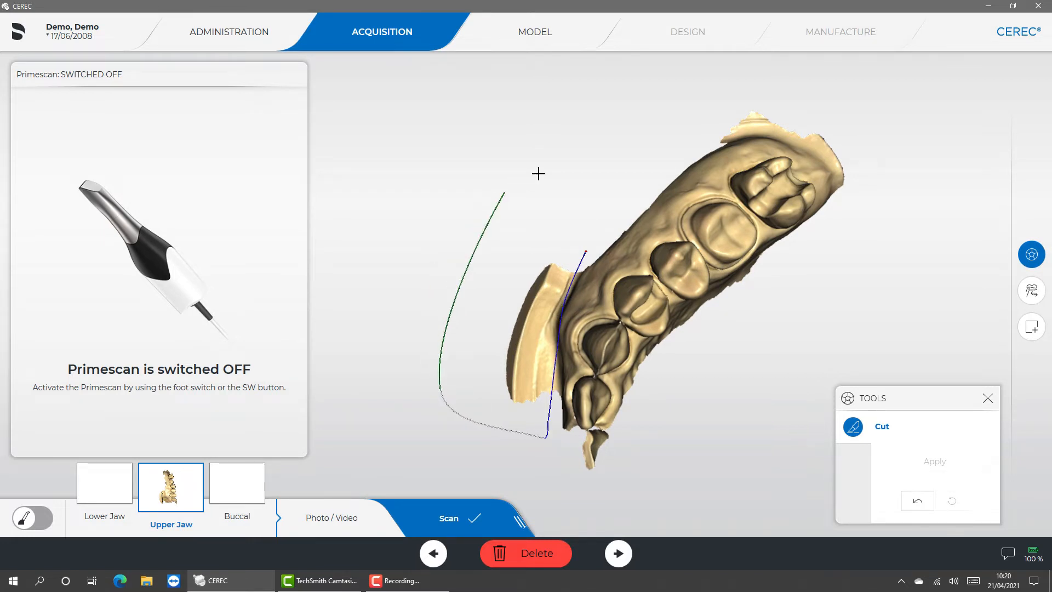
left_click(540, 172)
left_click(586, 249)
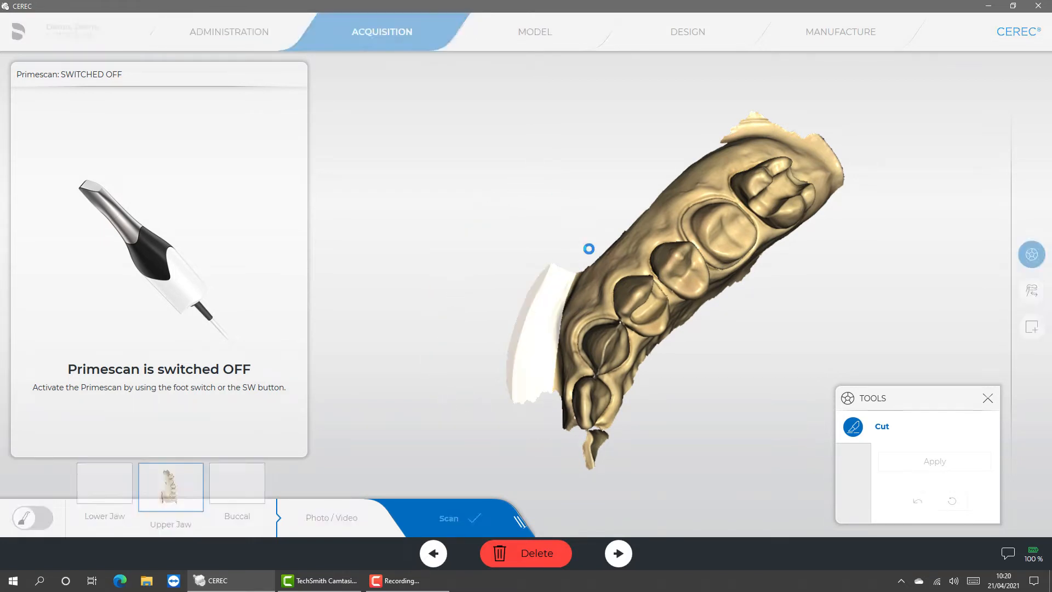
- Outline the ragged excess behind the rearmost molar with the Cut tool and apply the marked cuts to the upper jaw scan
left_click(692, 149)
left_click(726, 143)
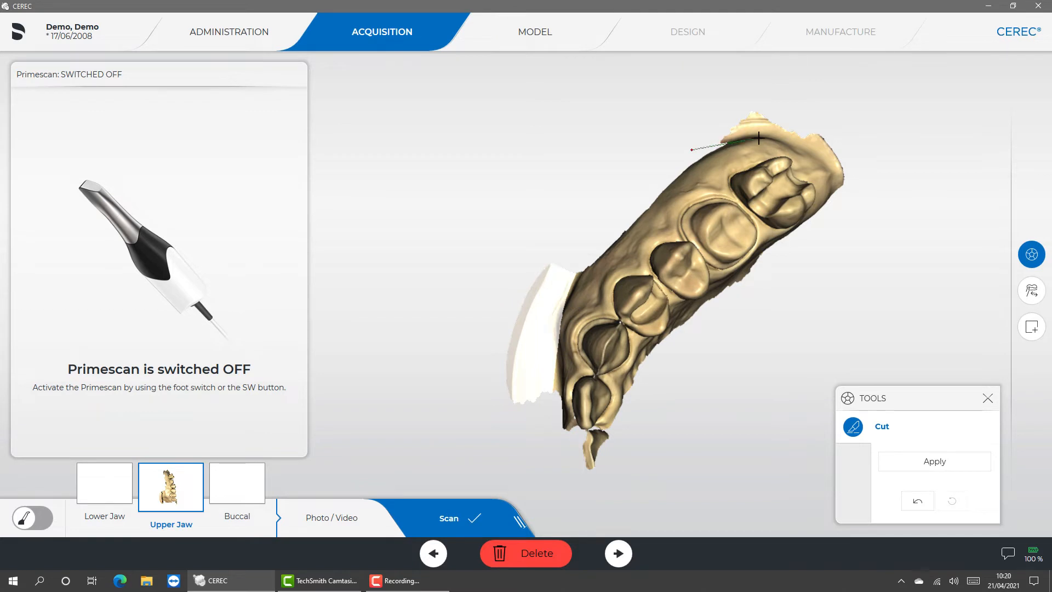
left_click(831, 188)
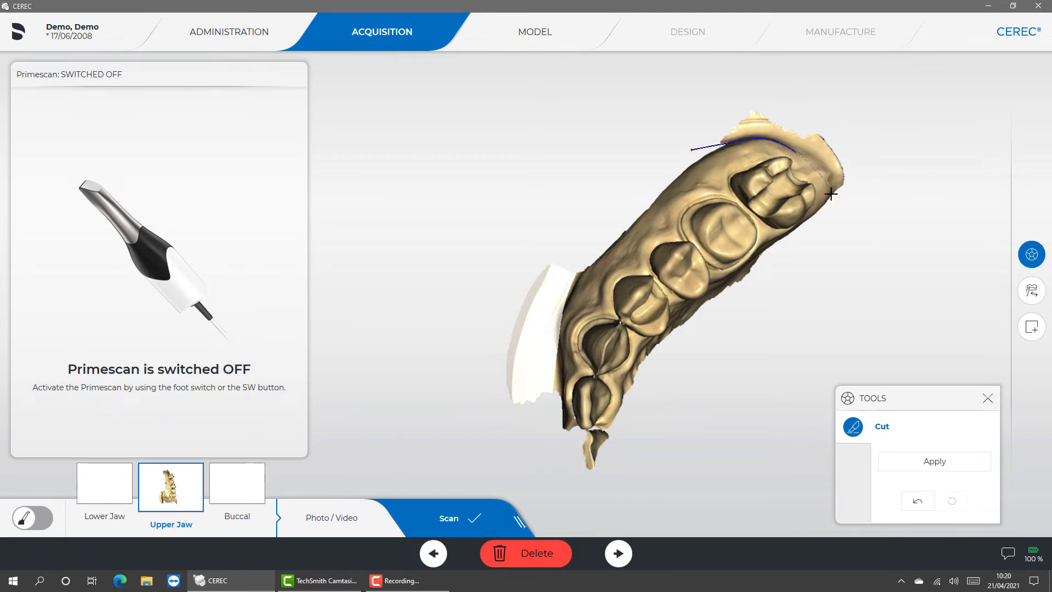
left_click(845, 103)
left_click(667, 98)
left_click(692, 146)
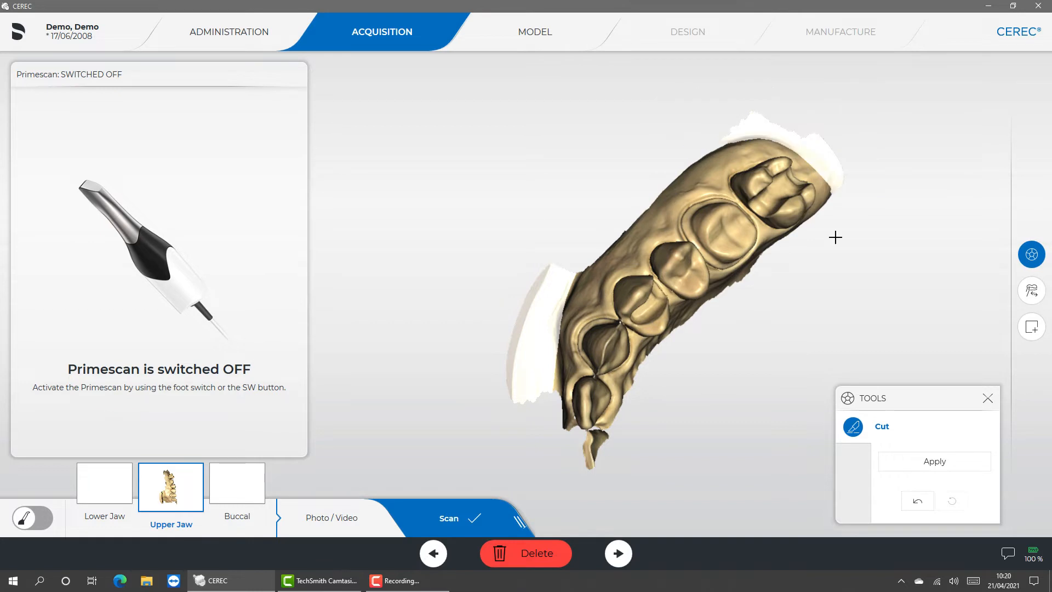
left_click(924, 464)
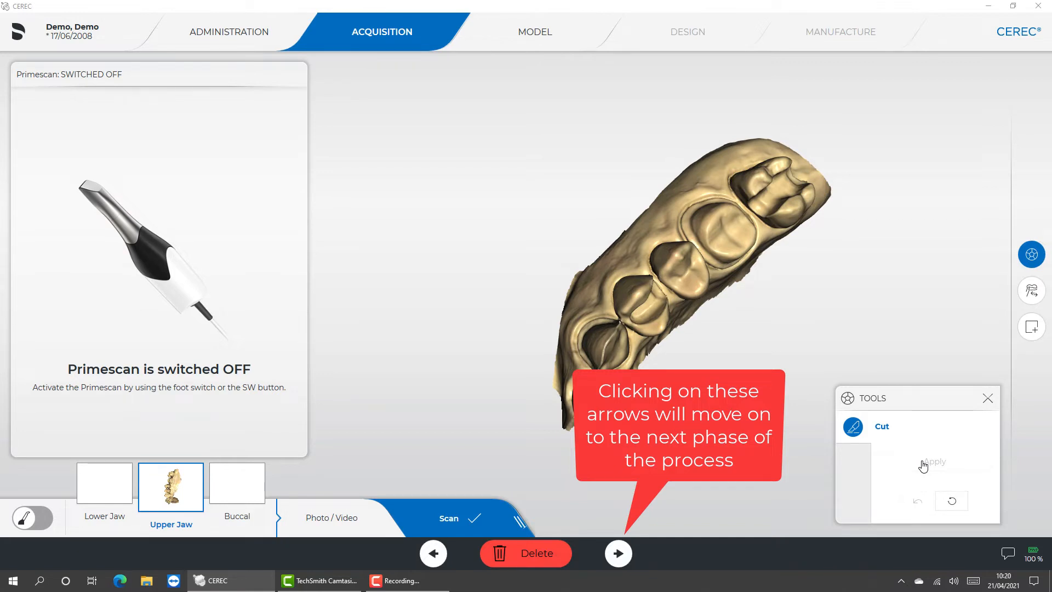
- Proceed to the Model phase, then move and rotate the upper jaw so its teeth follow the matching quadrant of the arch template
left_click(618, 553)
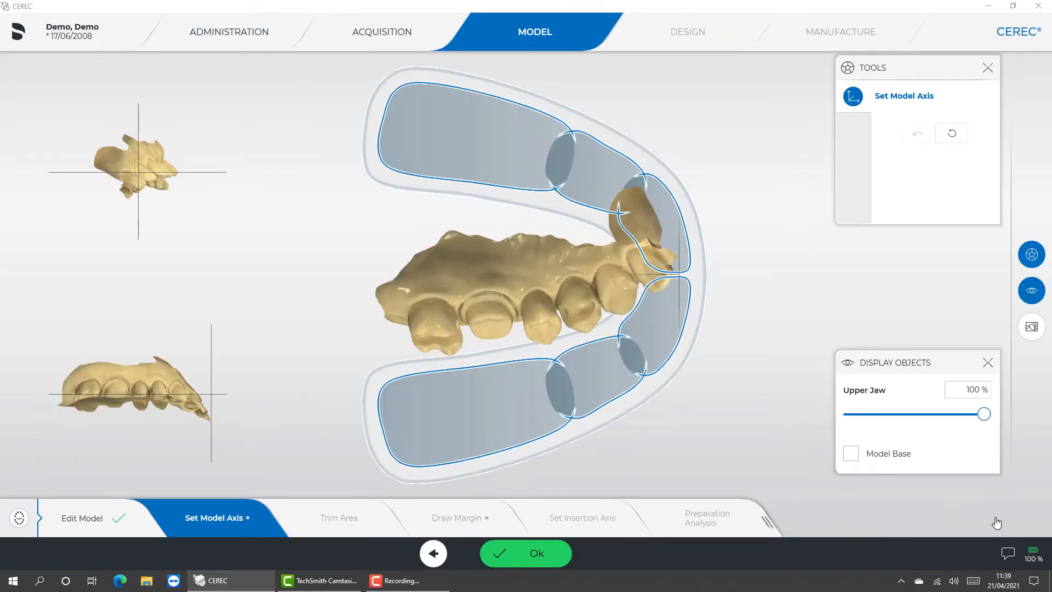
left_click_drag(444, 235, 528, 340)
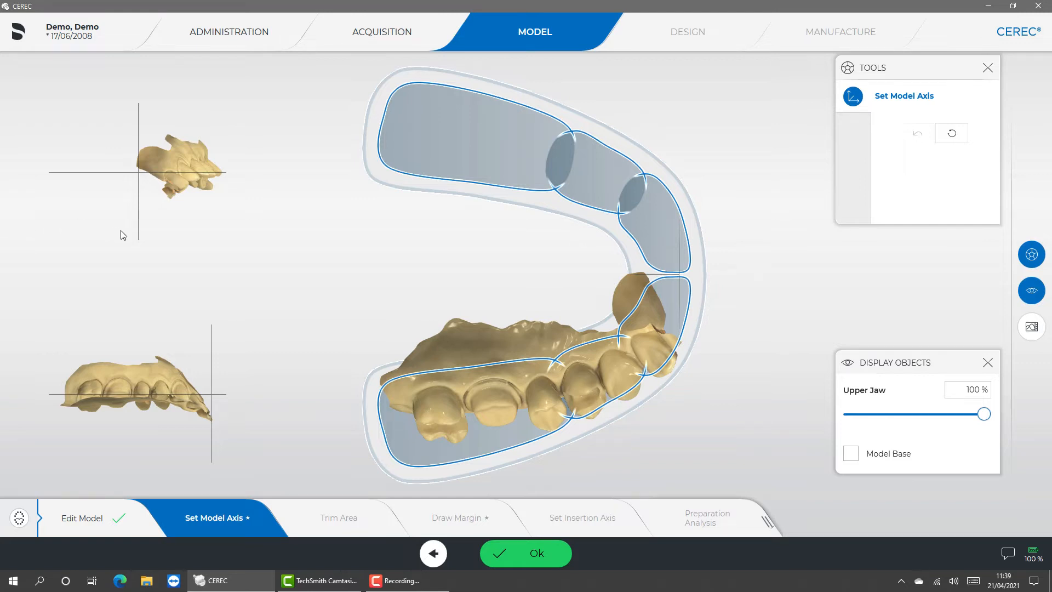
left_click_drag(122, 235, 42, 228)
left_click_drag(218, 219, 193, 218)
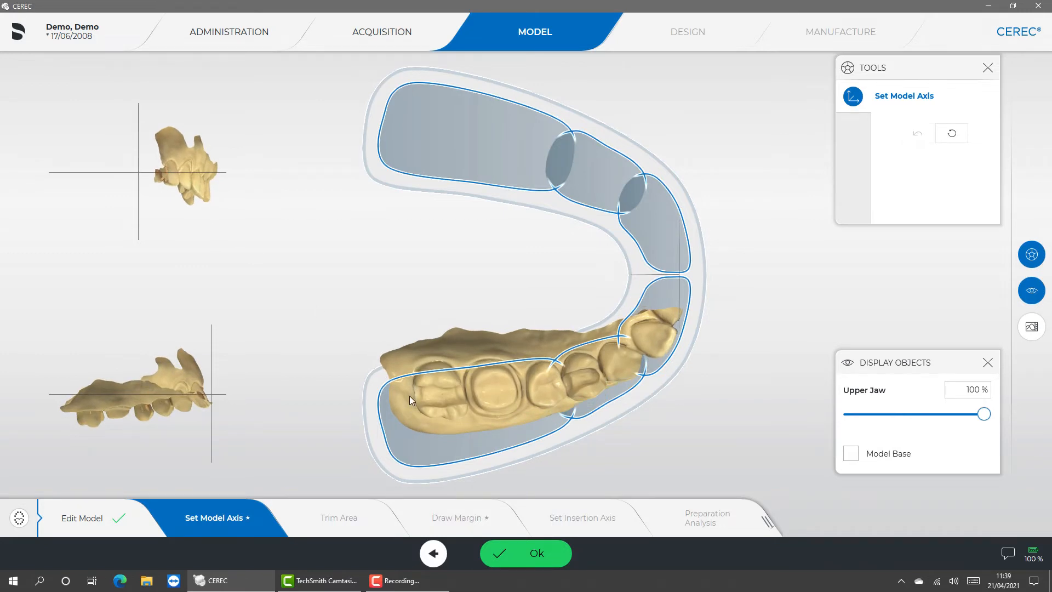
left_click_drag(409, 397, 433, 433)
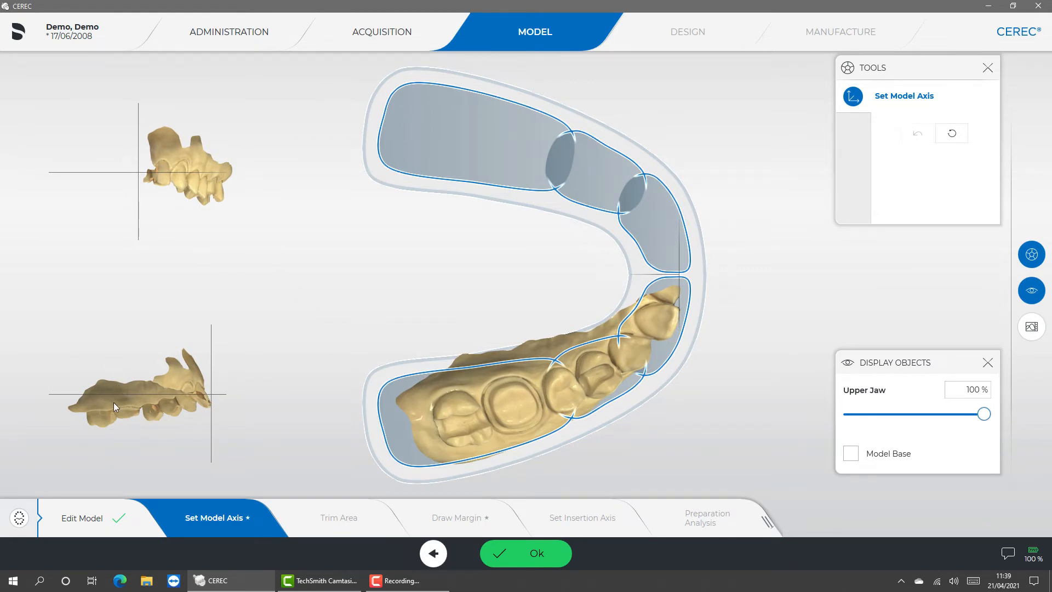
- Level the upper jaw with its teeth on the horizontal reference lines, shift it slightly forward in the arch template, and confirm the model axis
mouse_move(113, 402)
left_mouse_down()
mouse_move(113, 383)
mouse_move(116, 398)
left_mouse_up()
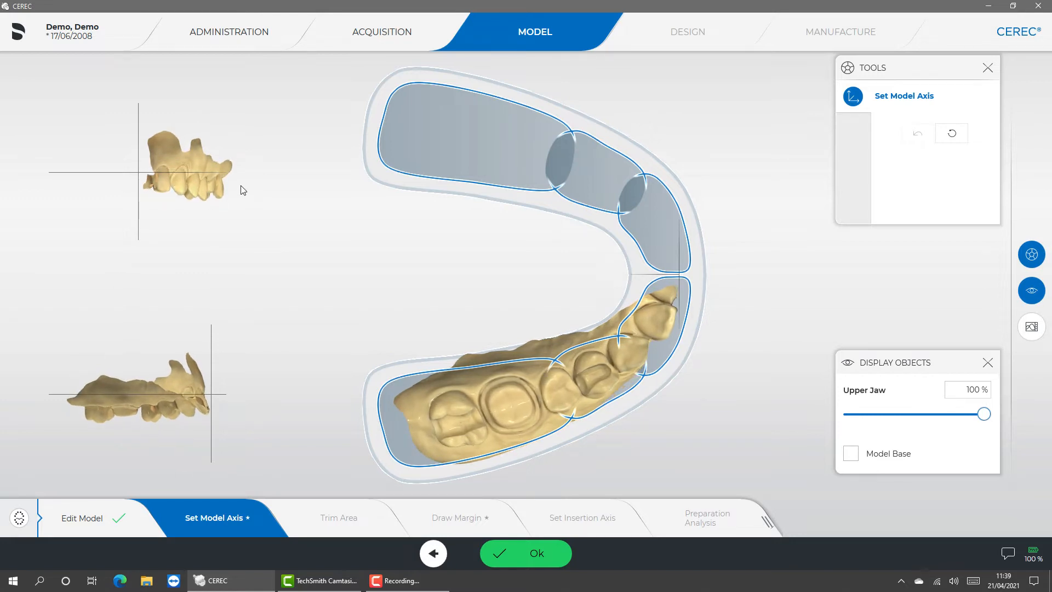
left_click_drag(243, 190, 191, 172)
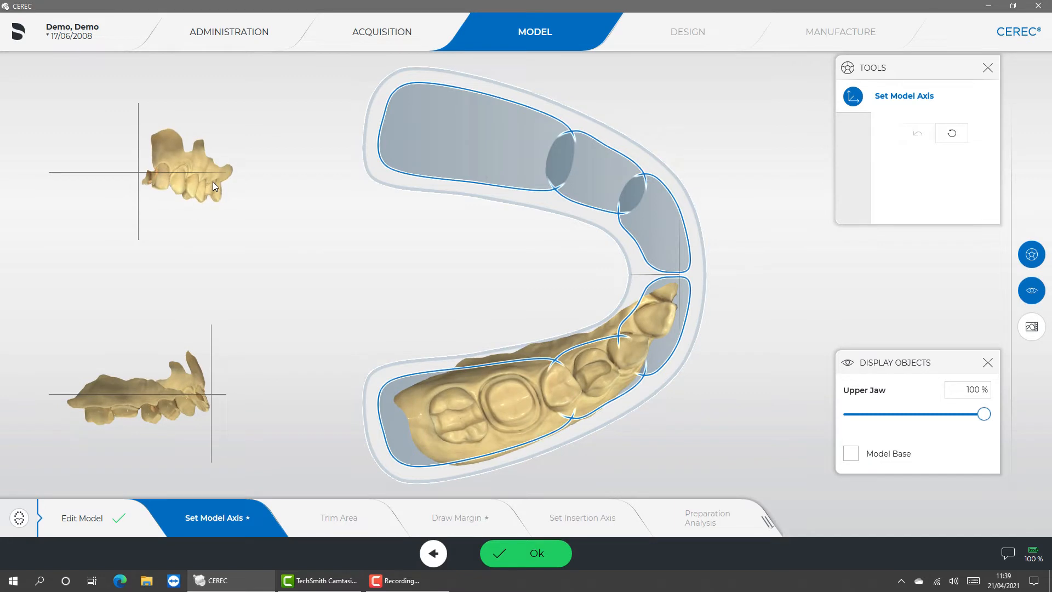
left_click_drag(213, 182, 202, 104)
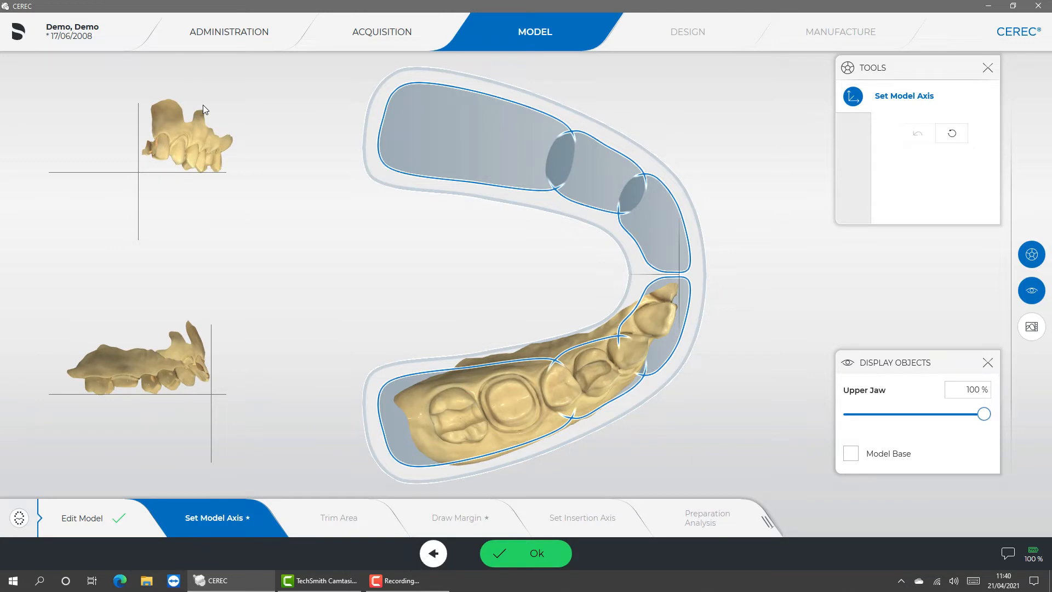
left_click(529, 553)
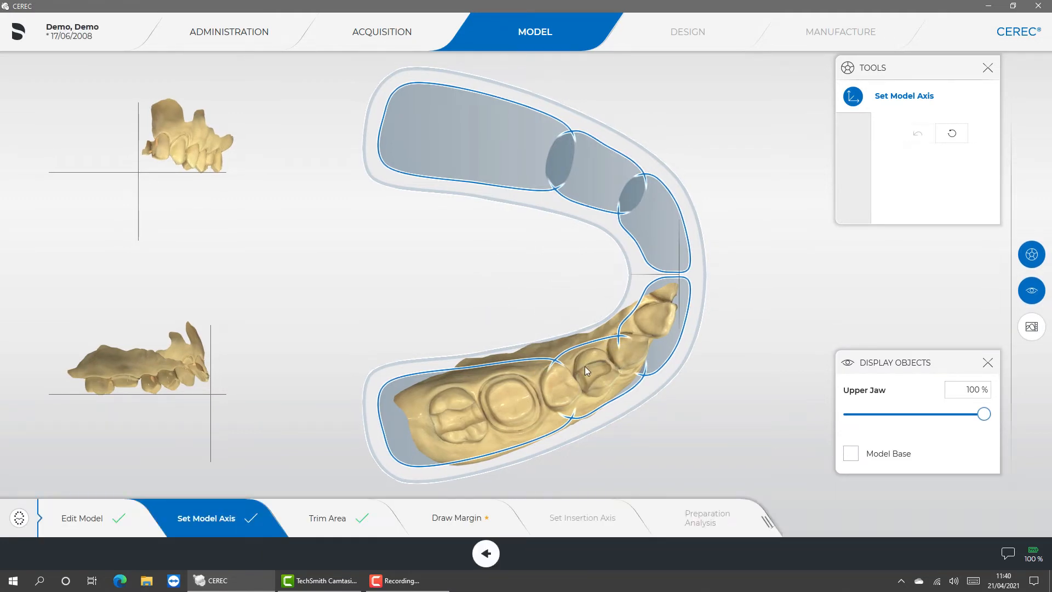
left_click_drag(574, 379, 588, 376)
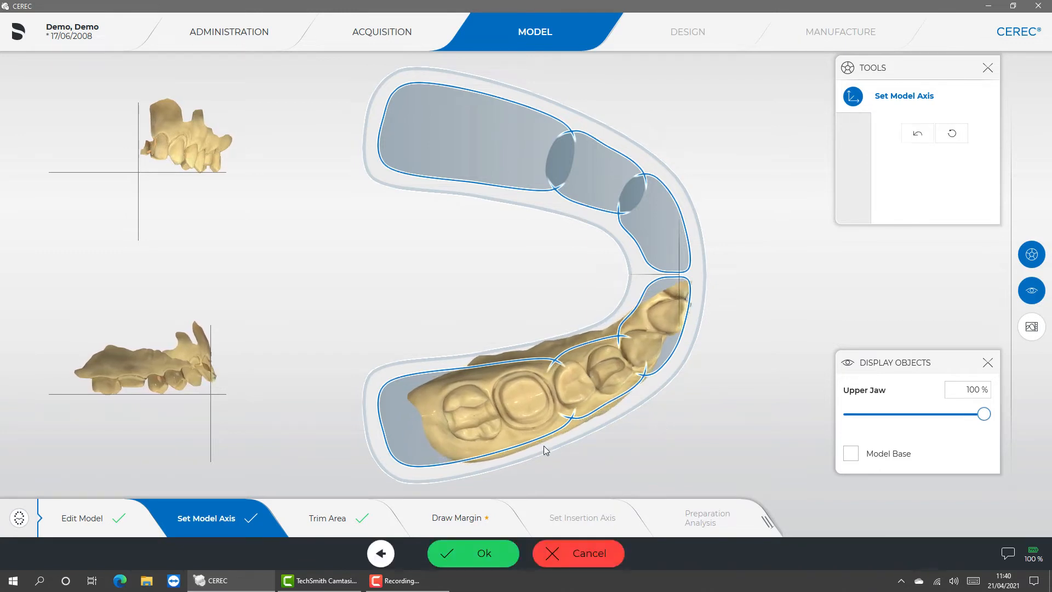
left_click(476, 556)
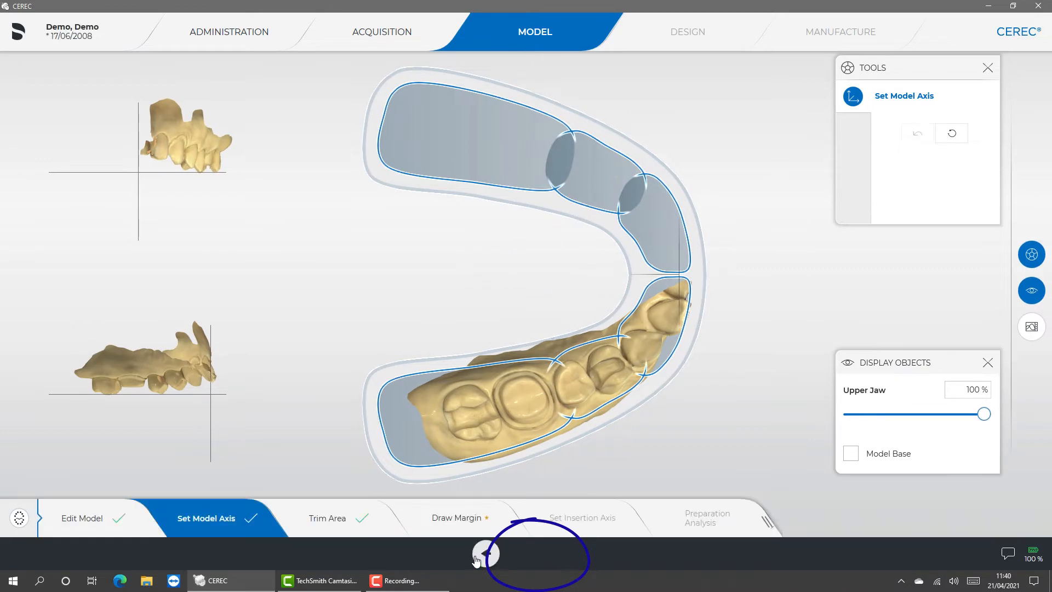
- Draw a closed preparation margin around tooth 26 with the Draw Margin tool in Magnetic mode
left_click(463, 519)
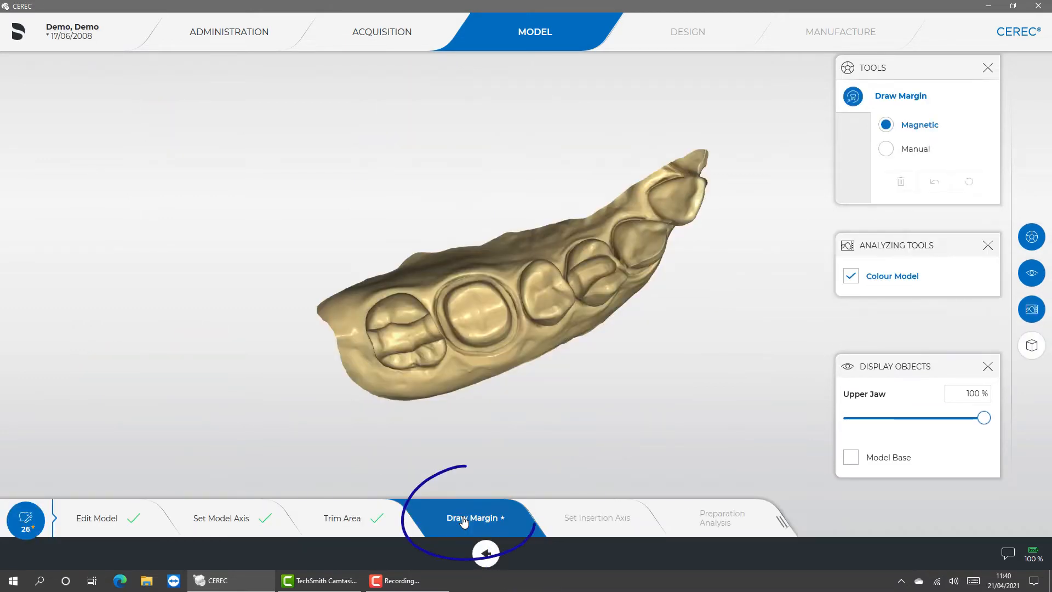
left_click(493, 351)
left_click(516, 308)
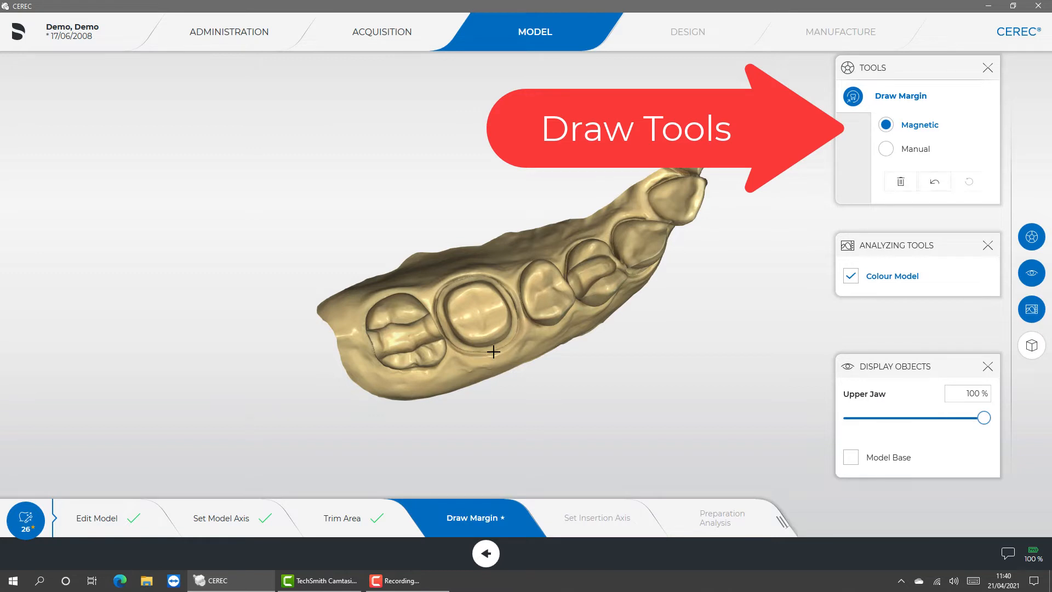
left_click(494, 351)
left_click(516, 309)
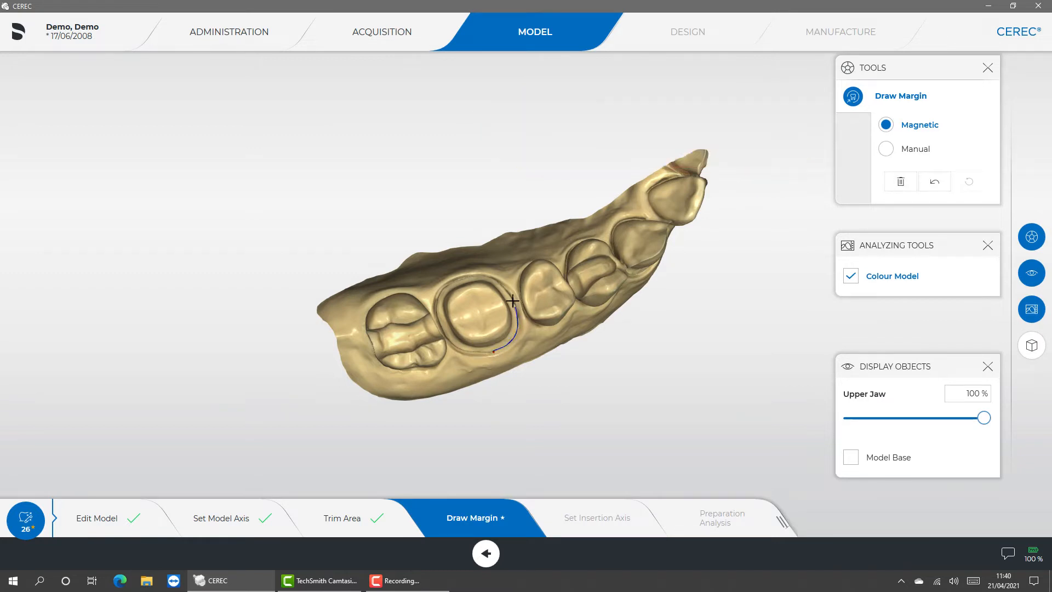
left_click(497, 280)
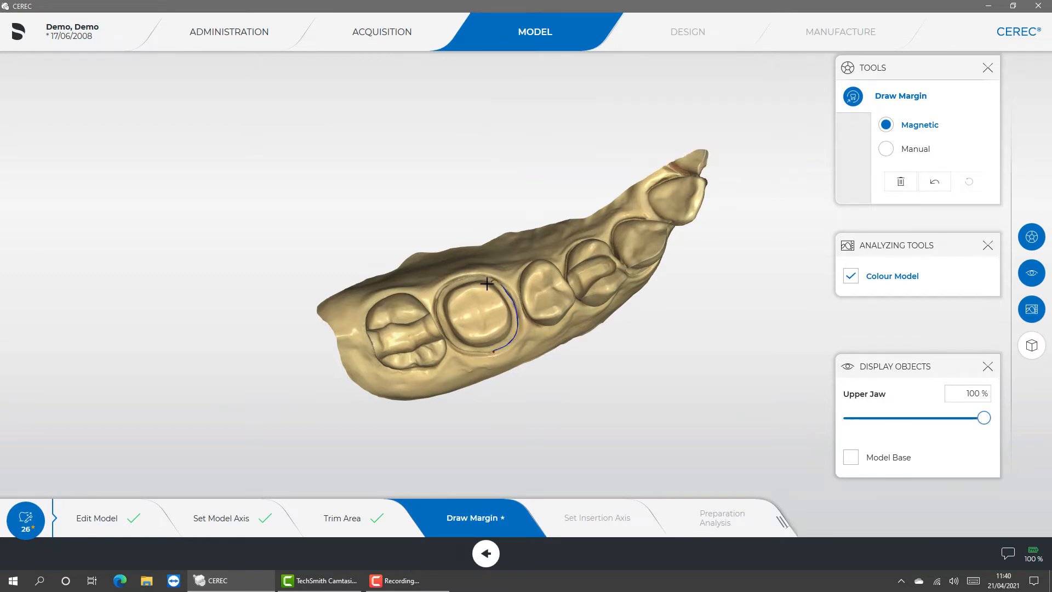
left_click(445, 286)
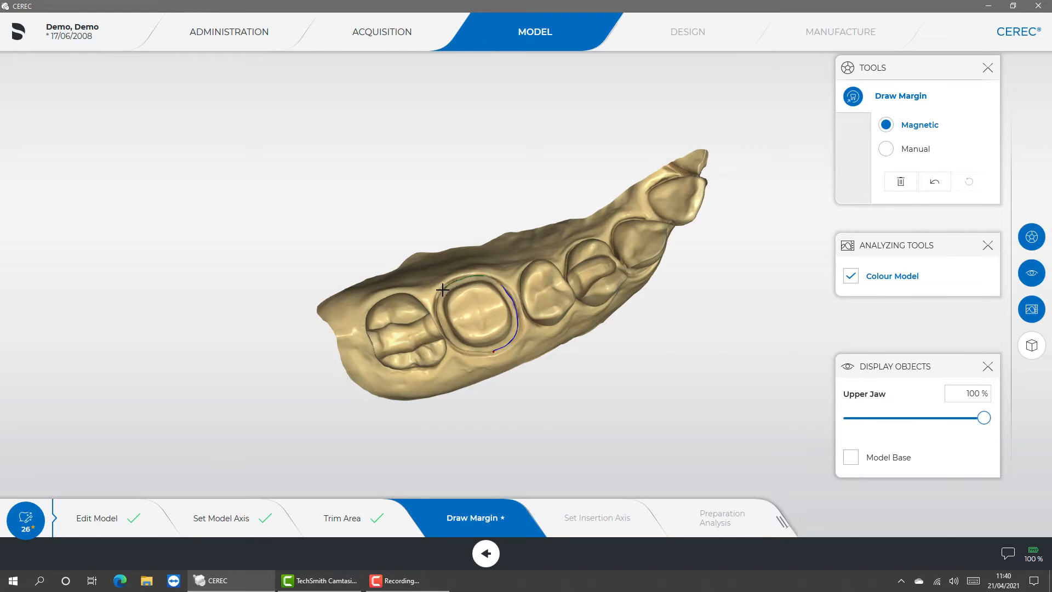
left_click(494, 355)
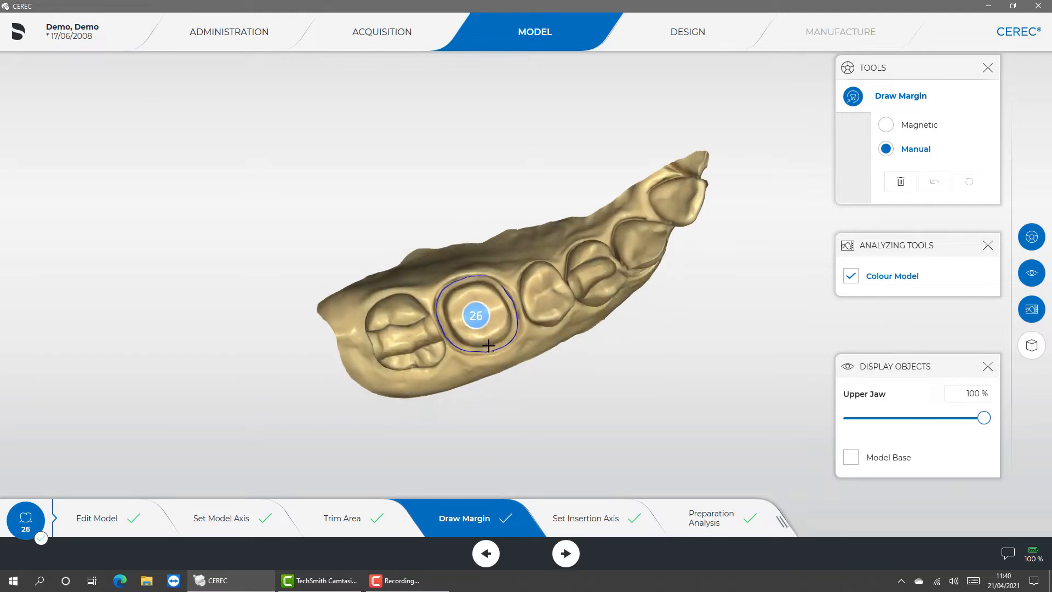
- Redraw the kinked cheek-side section of the tooth 26 margin as a smooth curve in Manual mode
middle_click_drag(477, 316, 425, 172)
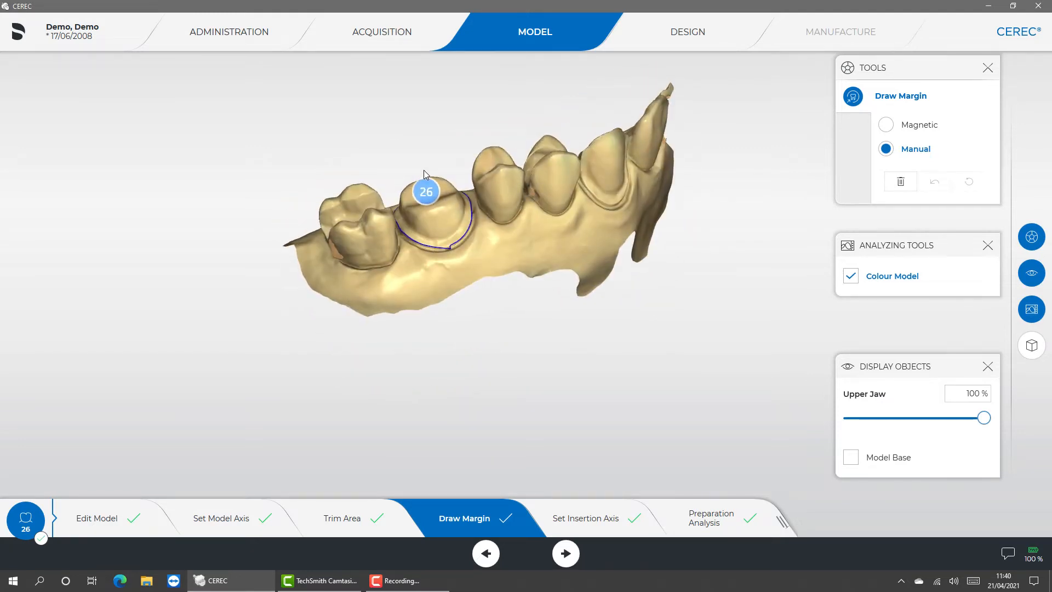
scroll(423, 170, "up", 6)
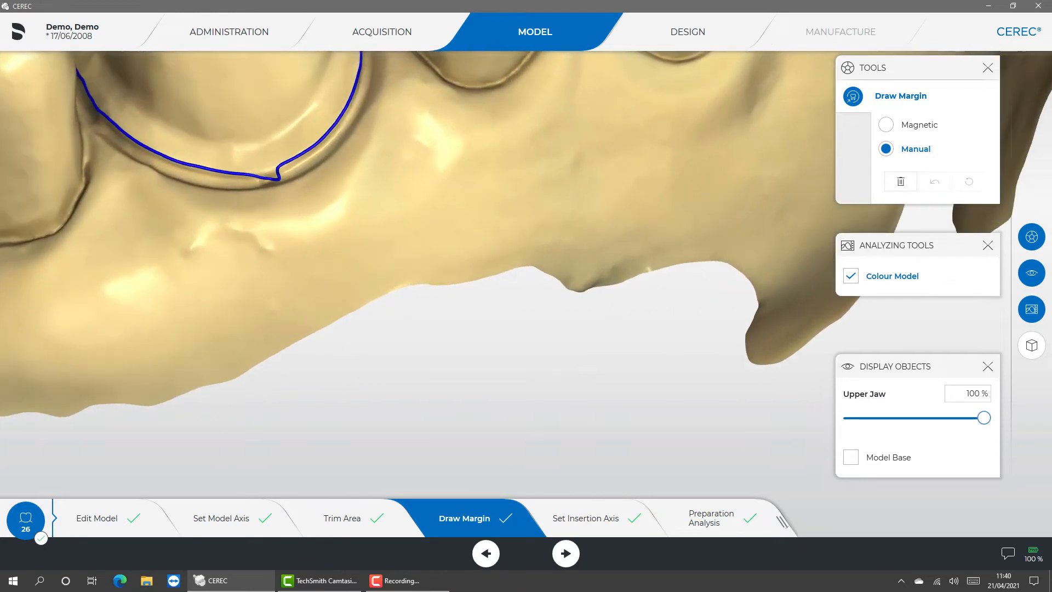
right_click_drag(424, 170, 582, 336)
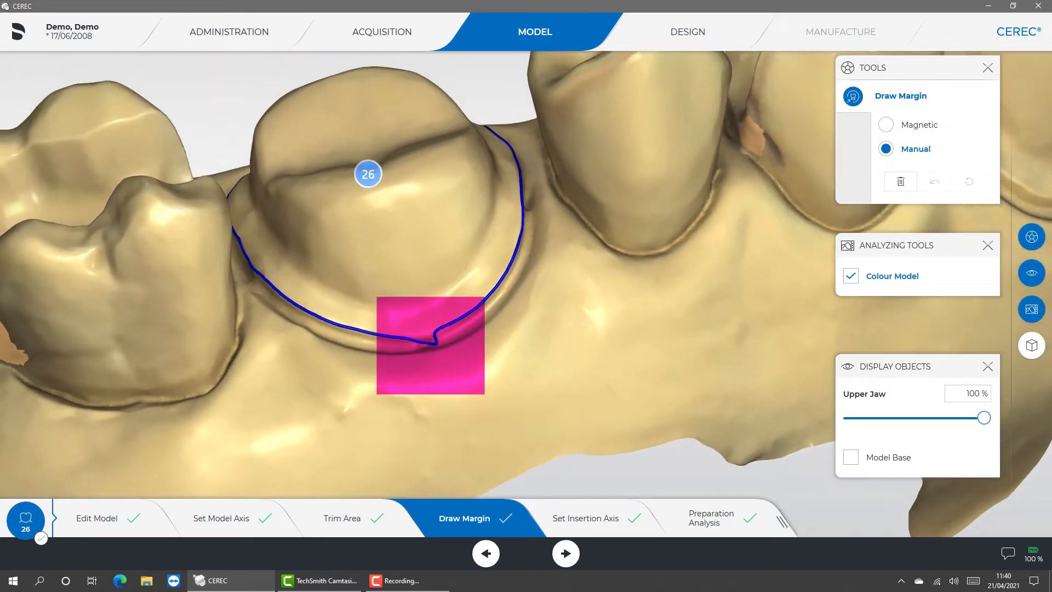
left_click(353, 329)
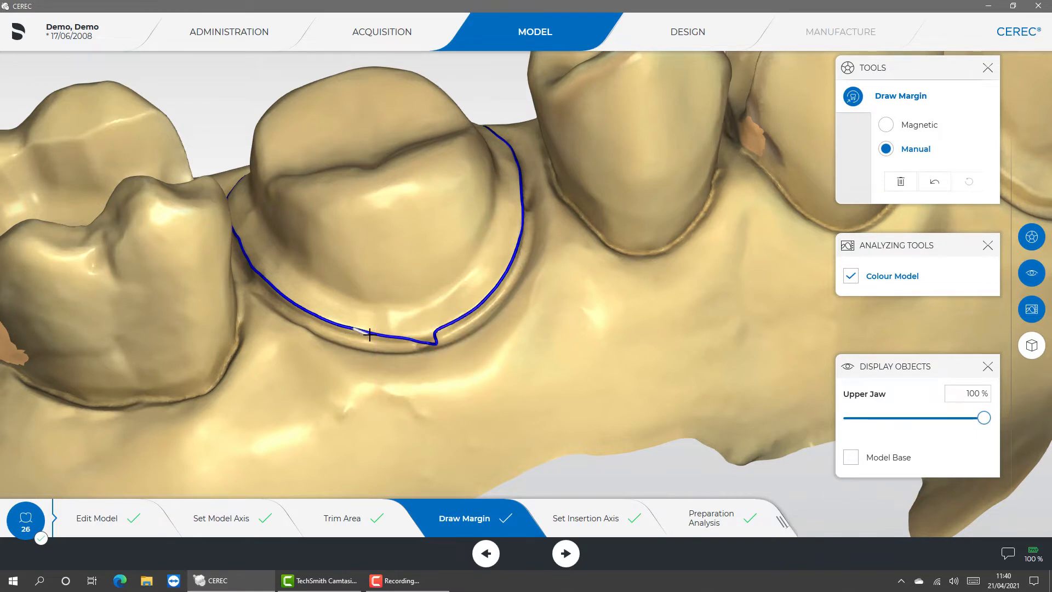
left_click(378, 335)
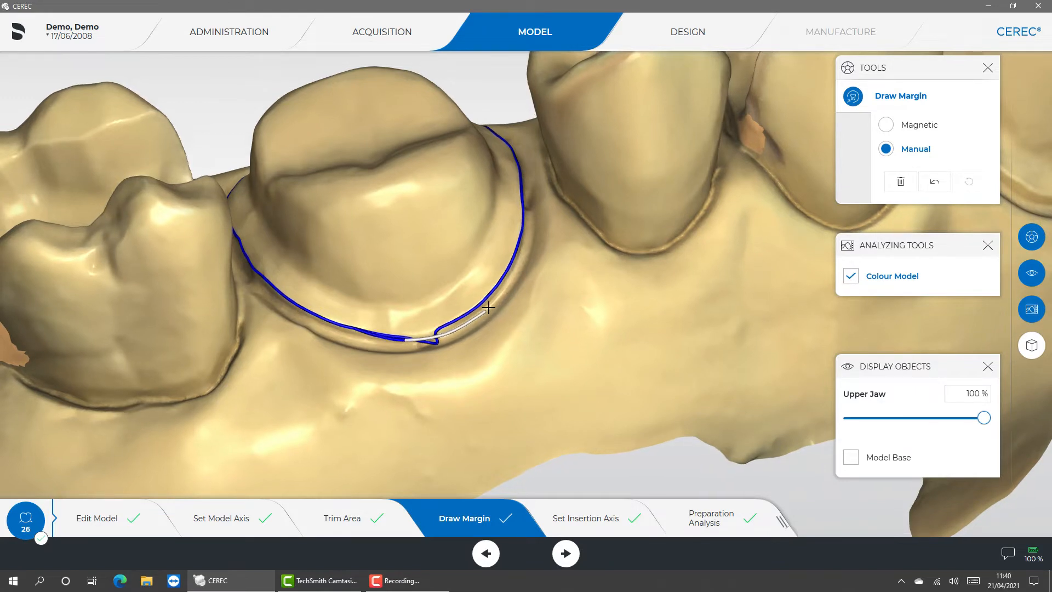
left_click(521, 219)
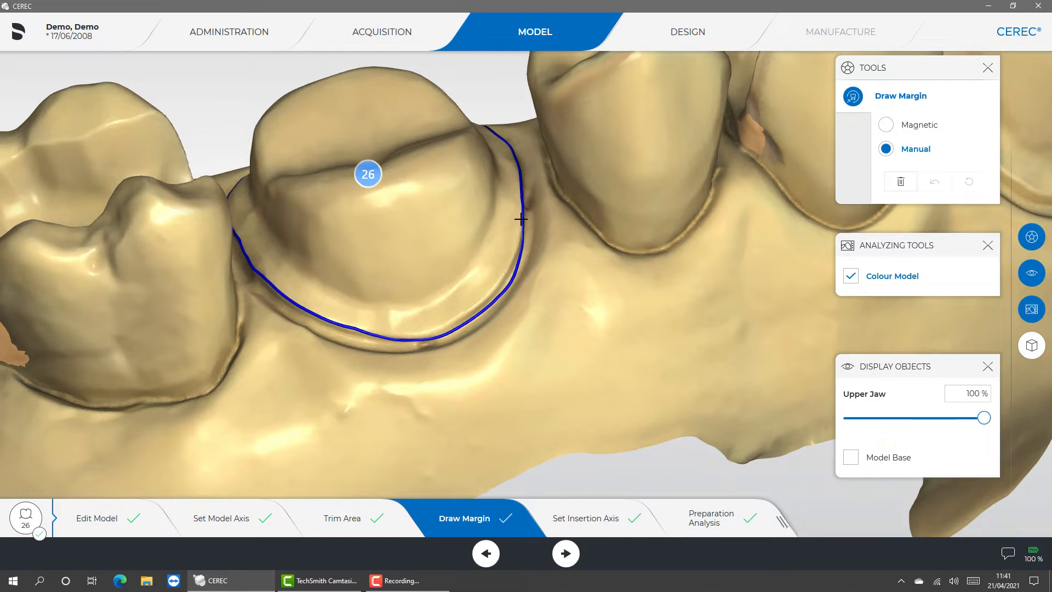
- Redraw the front half of the cheek-side margin on tooth 26 slightly higher, along the edge of the preparation shoulder
left_click_drag(520, 219, 510, 154)
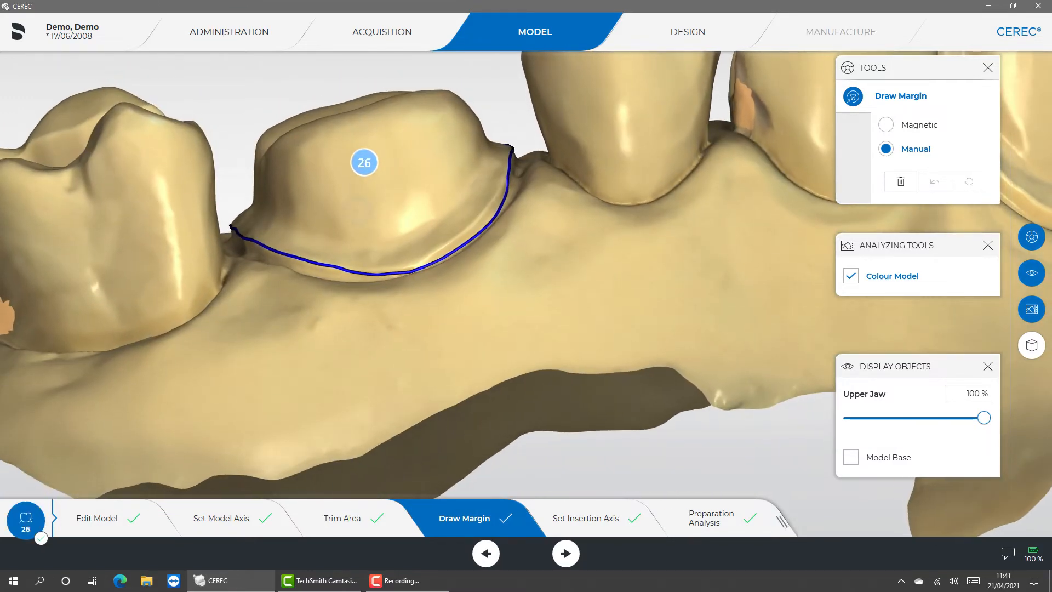
left_click(507, 175)
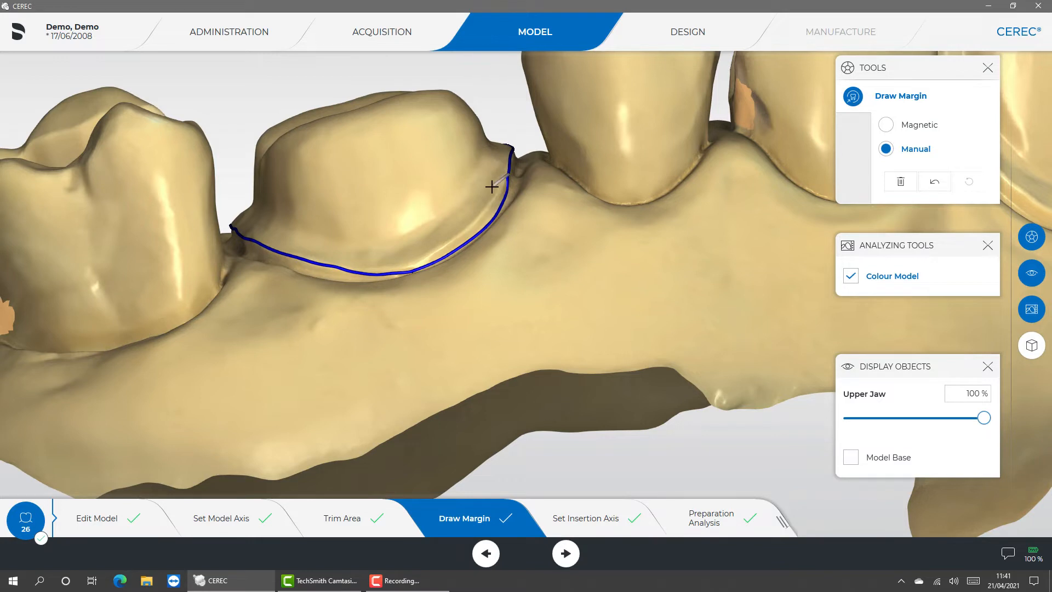
left_click(477, 215)
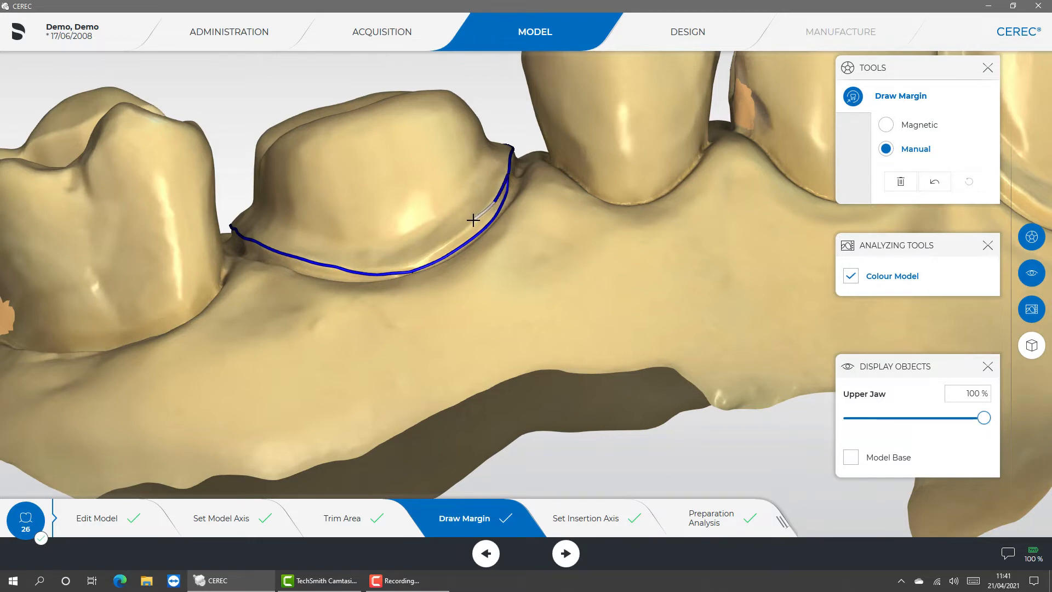
left_click(409, 265)
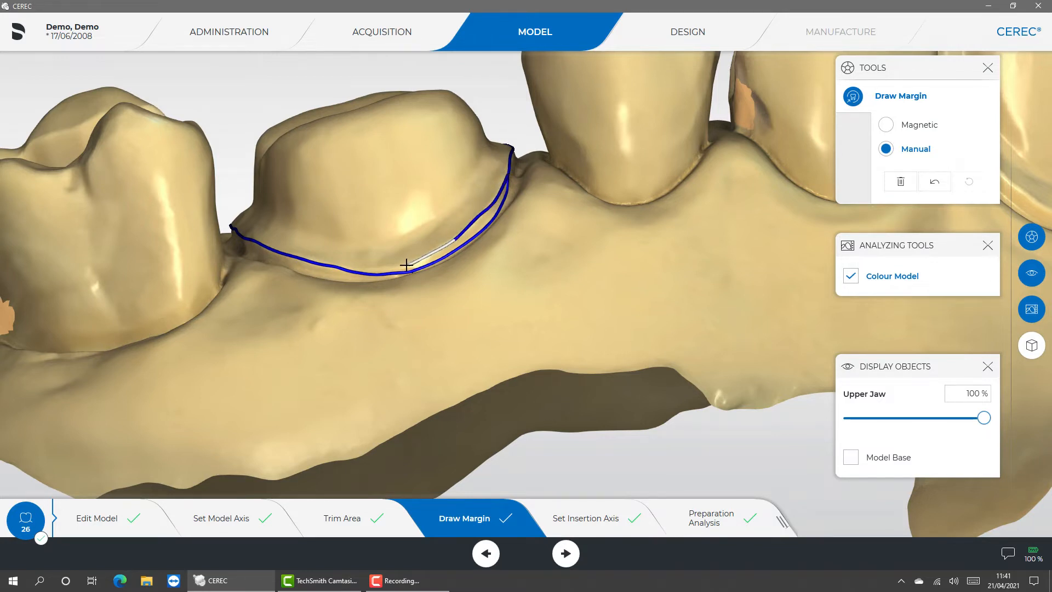
left_click(371, 273)
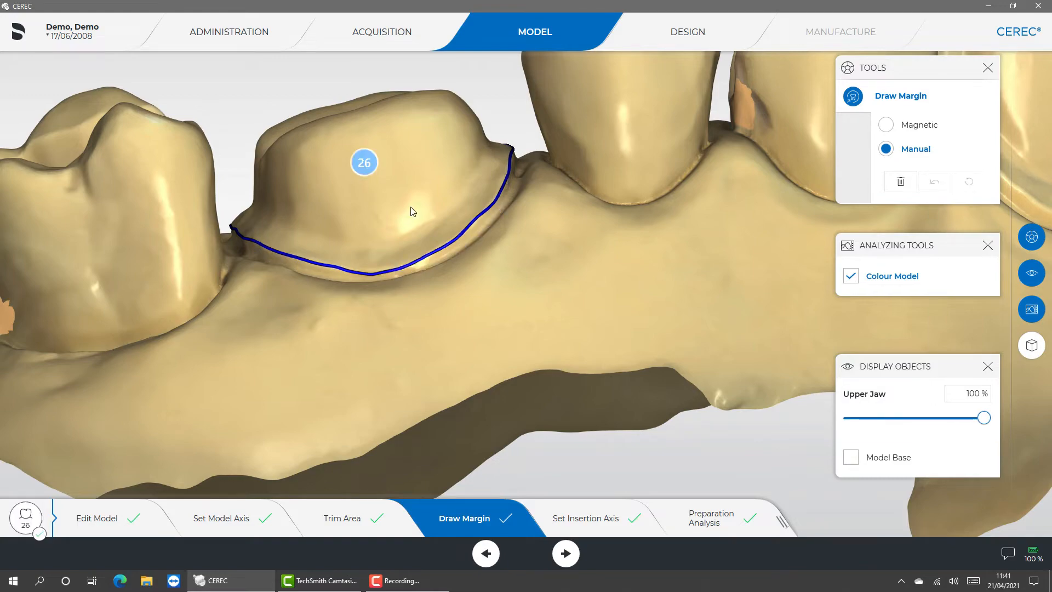
- Replace the bulging palatal section of the tooth 26 margin with a smooth line ending beside the neighbouring premolar
left_click_drag(411, 212, 340, 405)
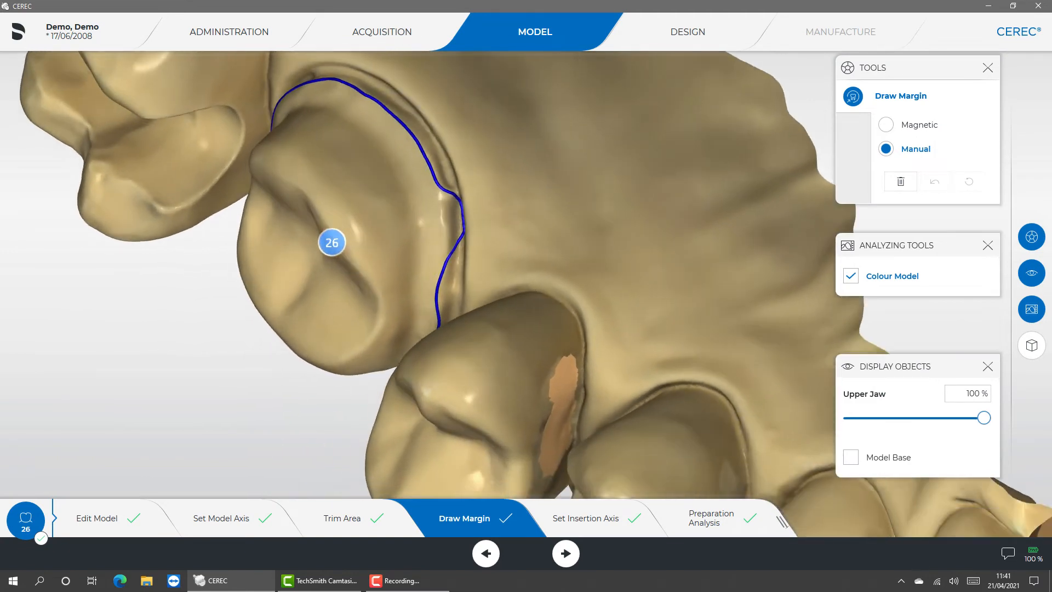
left_click_drag(514, 51, 525, 50)
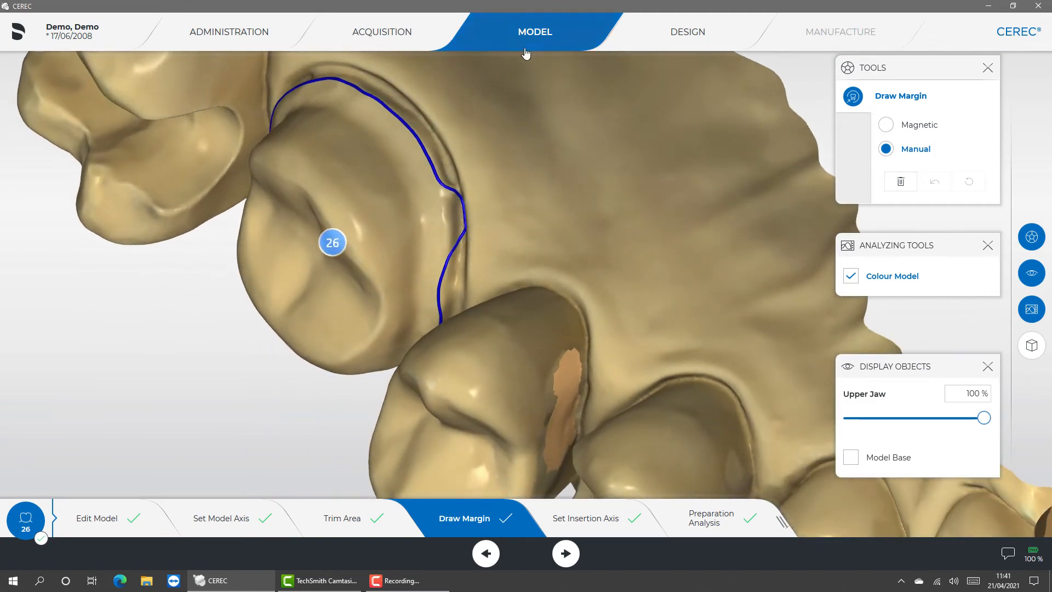
left_click(438, 175)
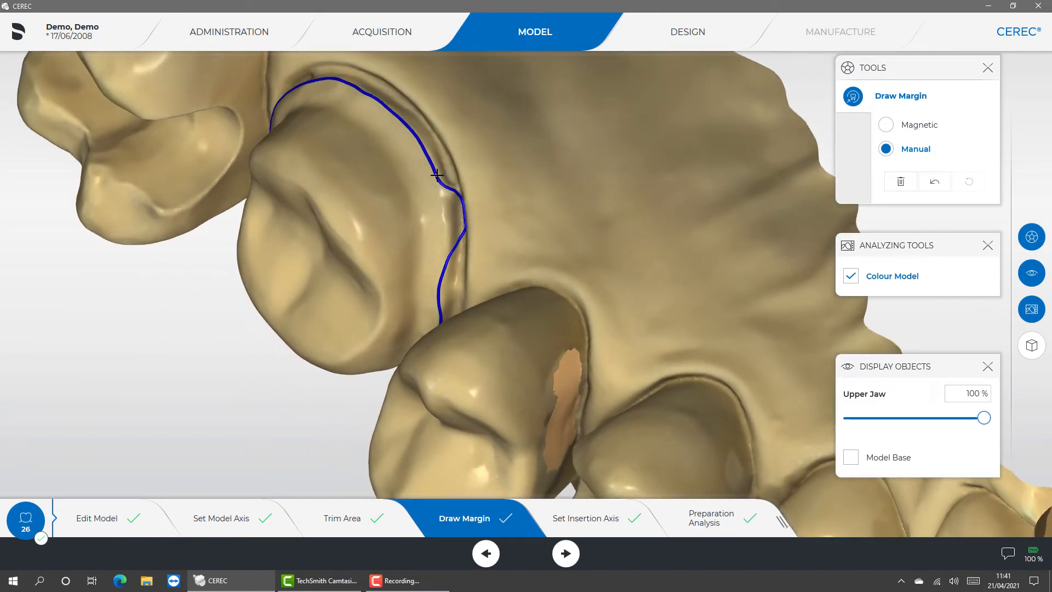
left_click(449, 254)
left_click(446, 279)
left_click(441, 312)
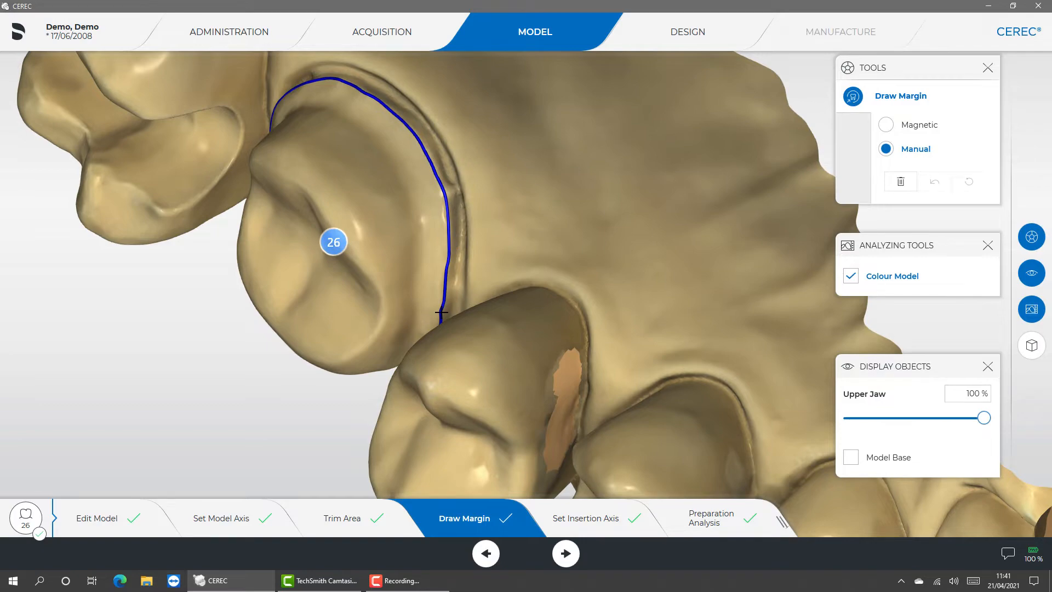
- Proceed to Set Insertion Axis, tilt the model to check tooth 26 for undercuts, and return it to an undercut-free axis
left_click_drag(441, 312, 492, 284)
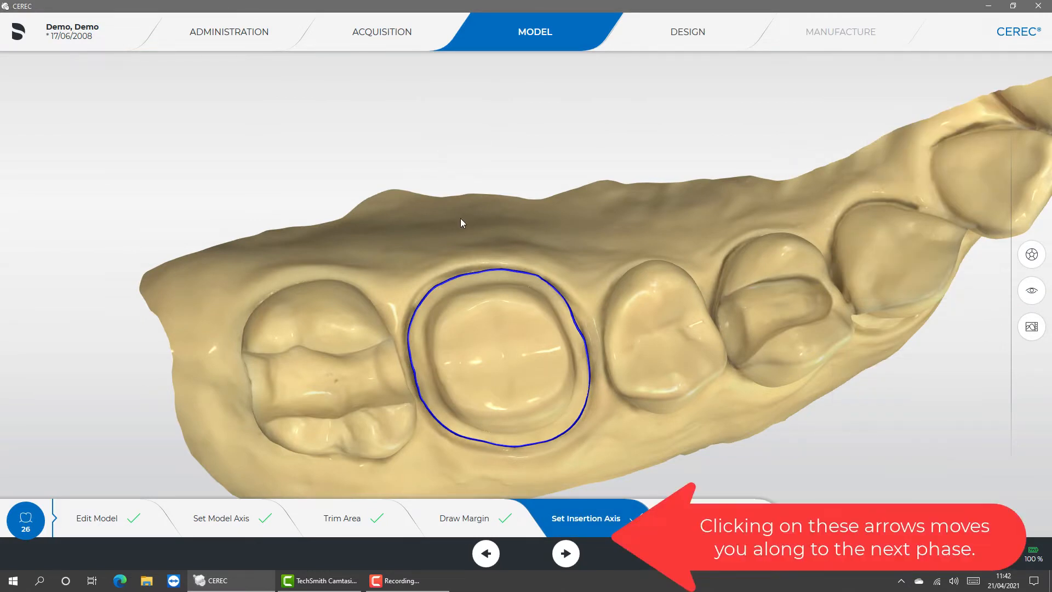
left_click_drag(458, 216, 479, 360)
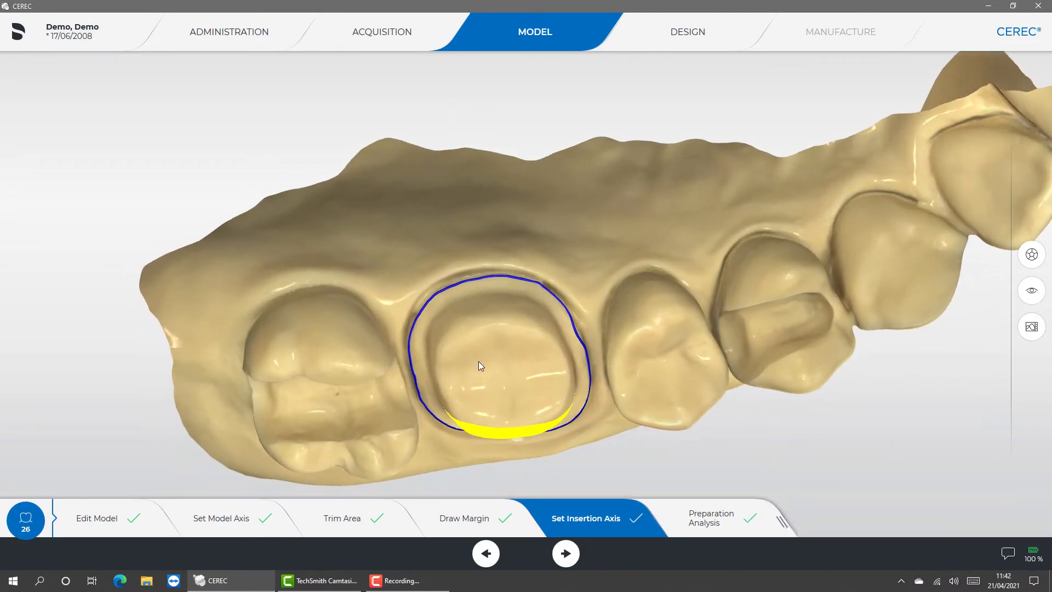
left_click_drag(473, 309, 460, 218)
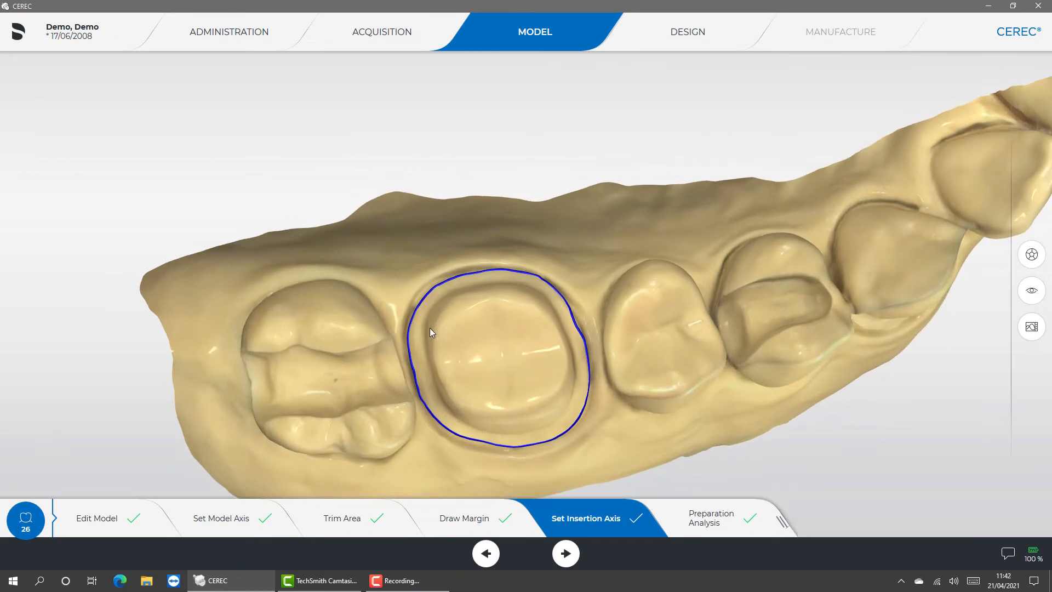
mouse_move(430, 340)
left_mouse_down()
mouse_move(489, 319)
mouse_move(600, 313)
mouse_move(470, 320)
mouse_move(393, 353)
mouse_move(342, 394)
mouse_move(358, 427)
mouse_move(445, 386)
mouse_move(435, 329)
mouse_move(430, 343)
left_mouse_up()
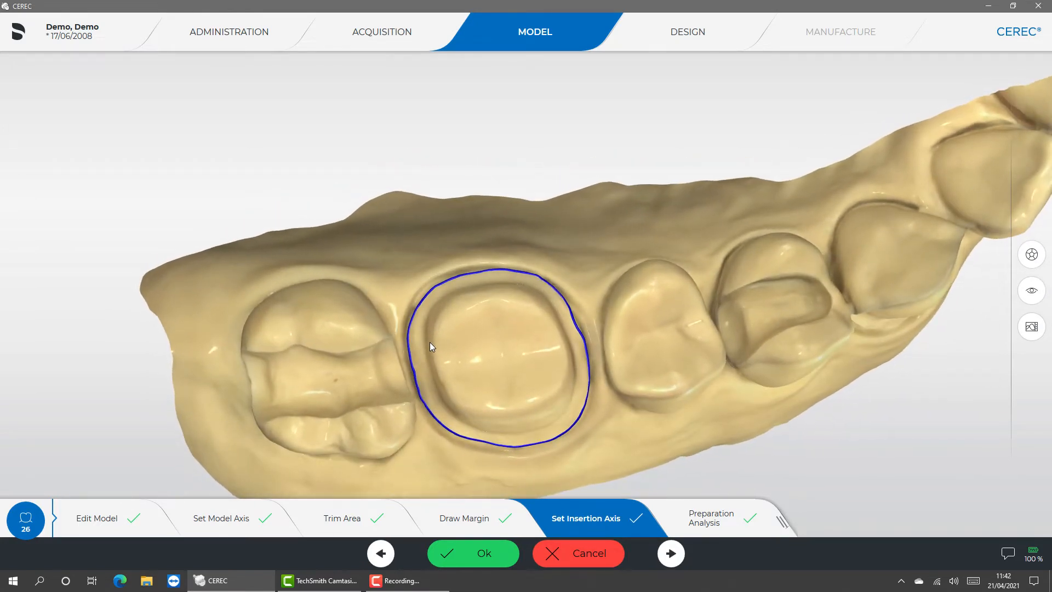
left_click(724, 524)
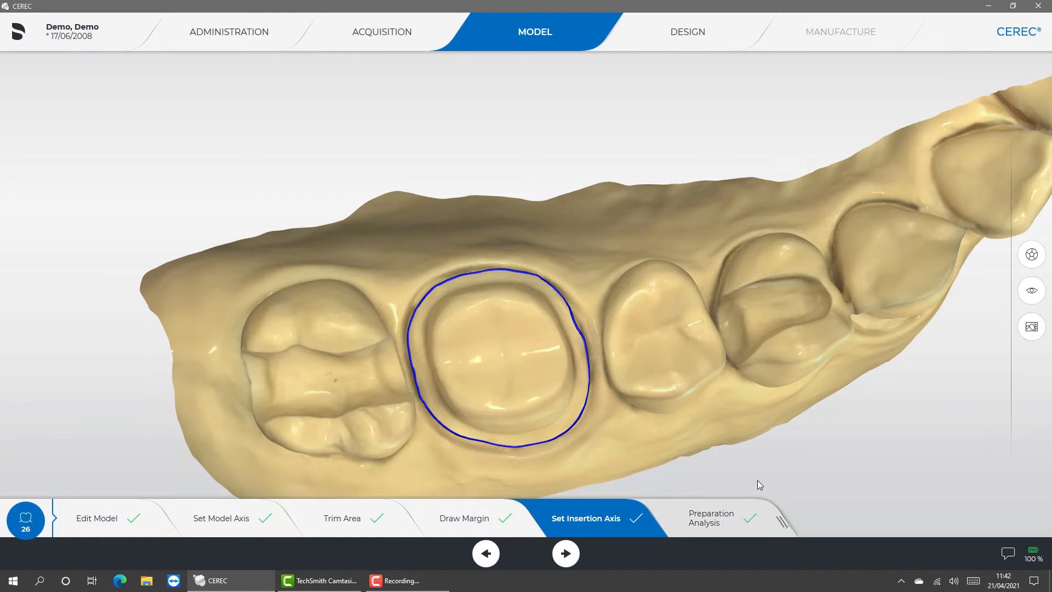
- Look through the tools, display object and analyzing options offered for the insertion axis, and close them again
left_click(1034, 260)
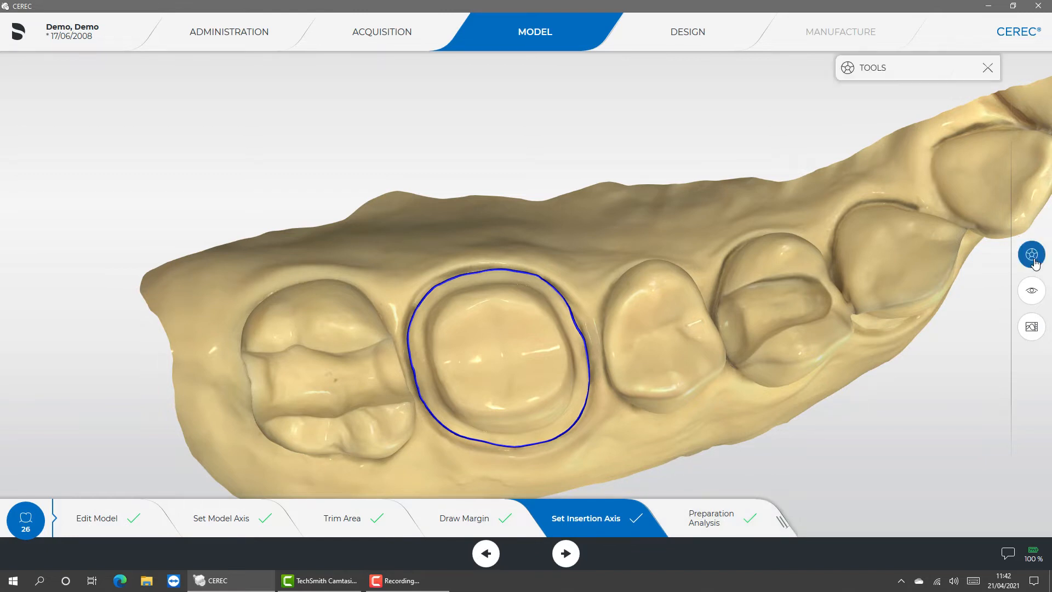
left_click(1032, 302)
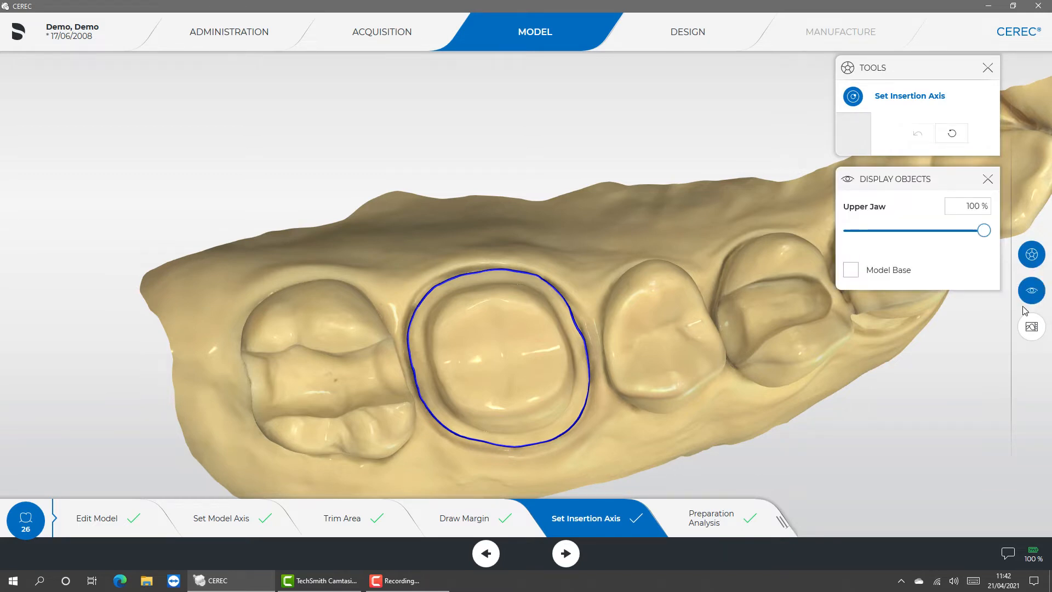
left_click(1029, 329)
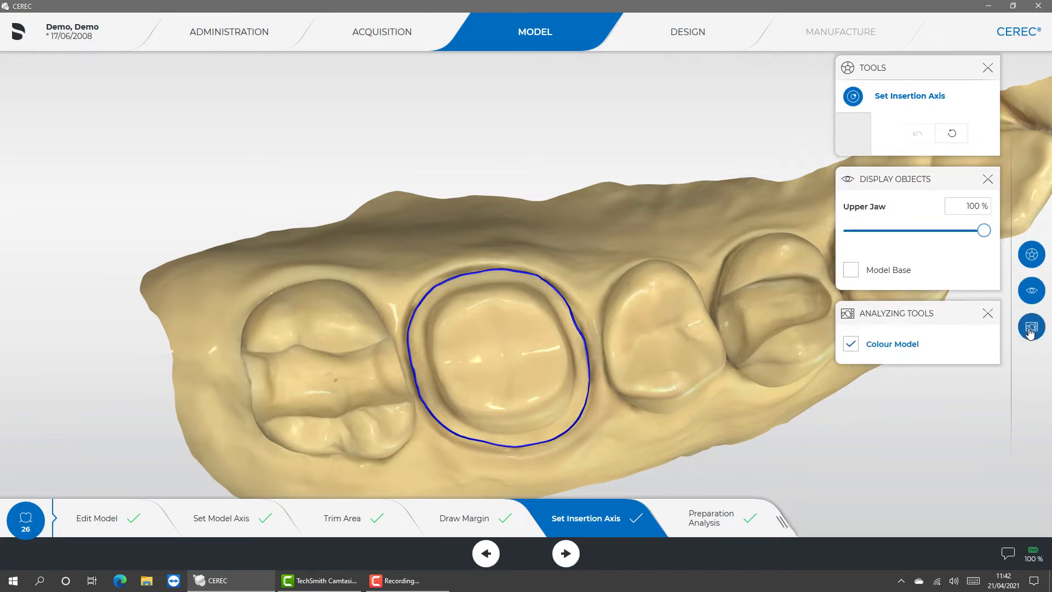
left_click(989, 314)
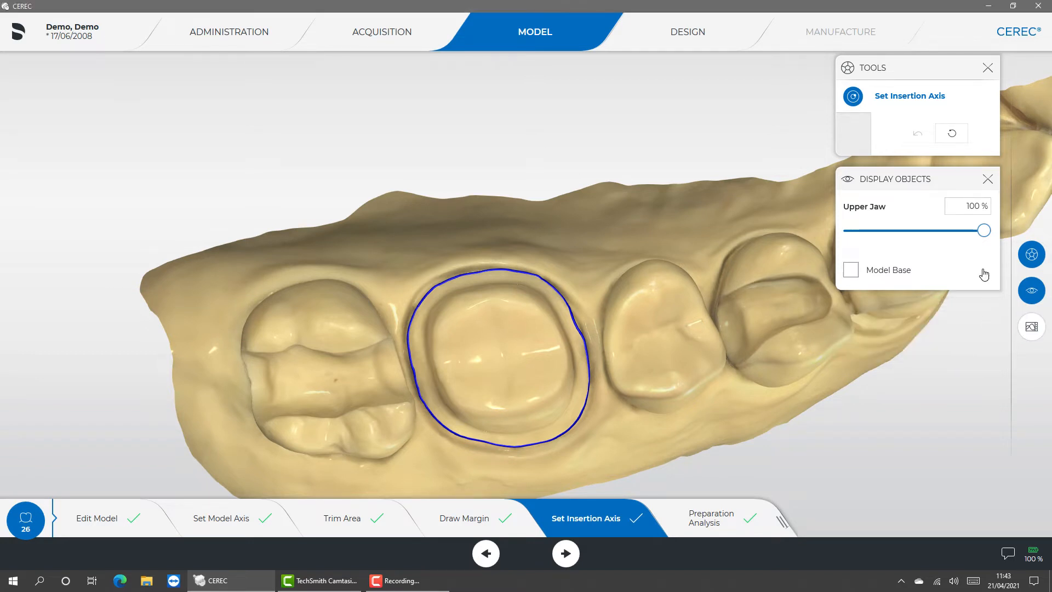
left_click(987, 181)
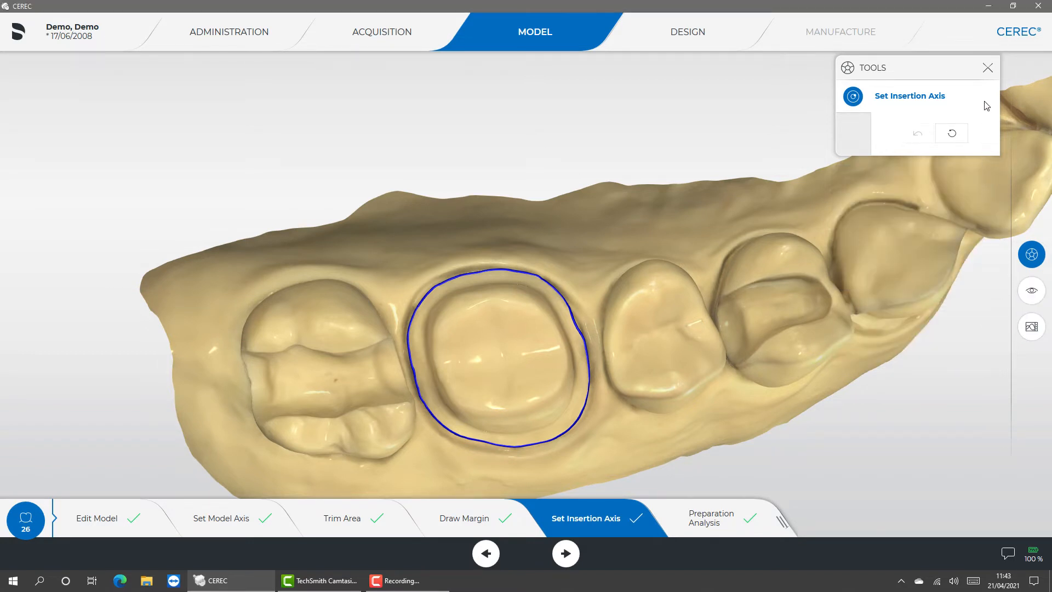
left_click(987, 69)
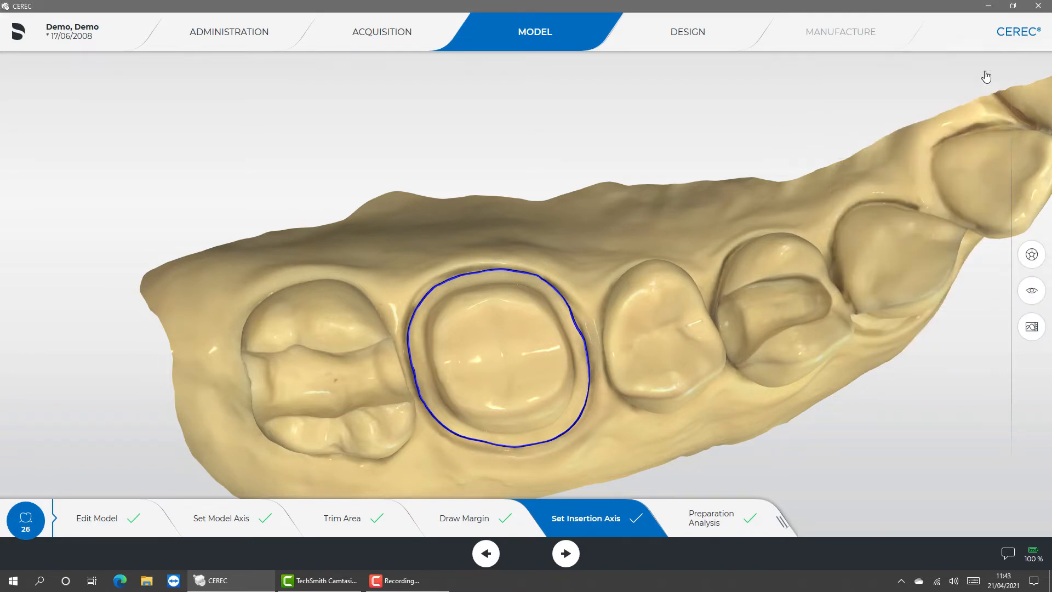
- Open the Preparation Analysis of tooth 26 with its undercut display and proceed to the Design phase
left_click(697, 518)
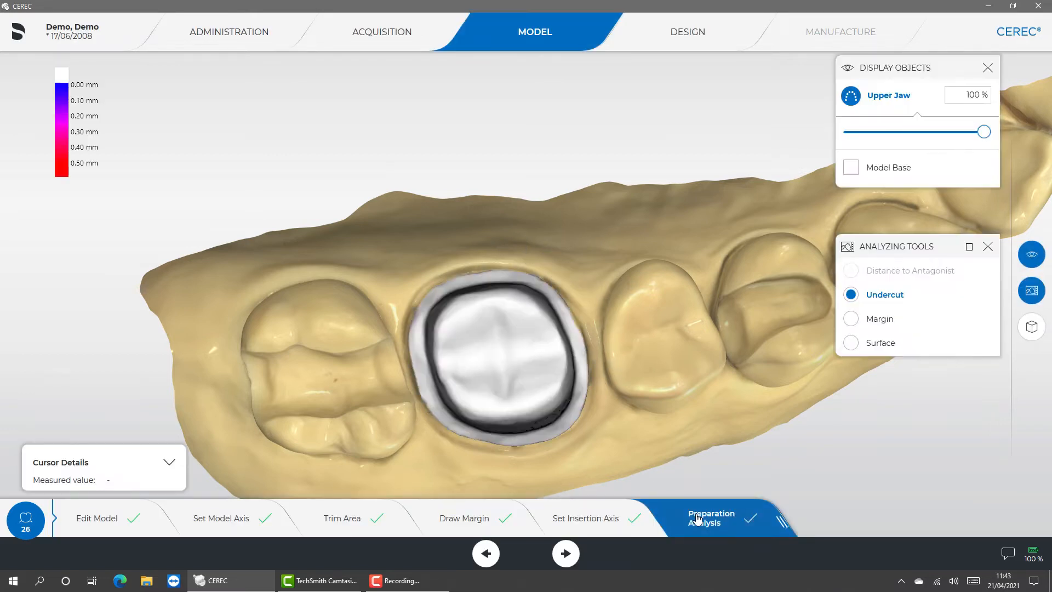
left_click(565, 556)
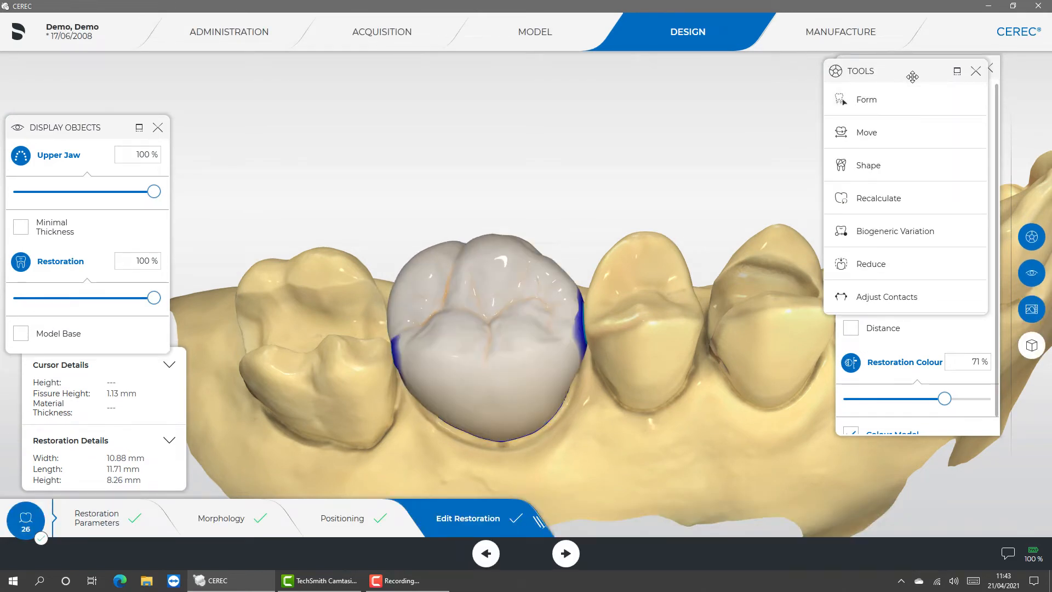
- Dock and close the floating tool options, and toggle Shade Analysis in the analyzing options
left_click_drag(913, 77, 1008, 214)
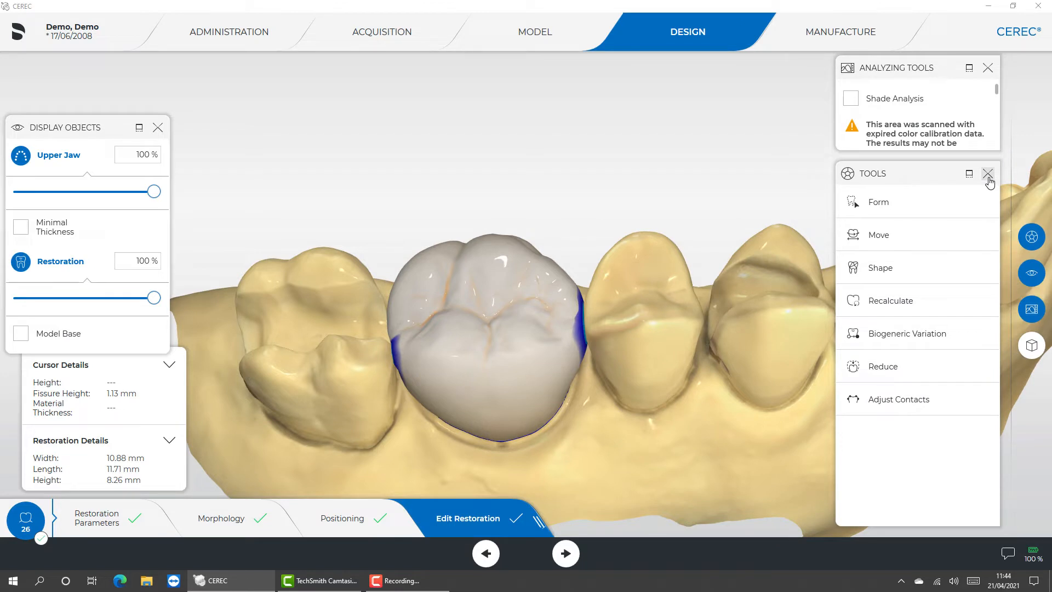
left_click(989, 177)
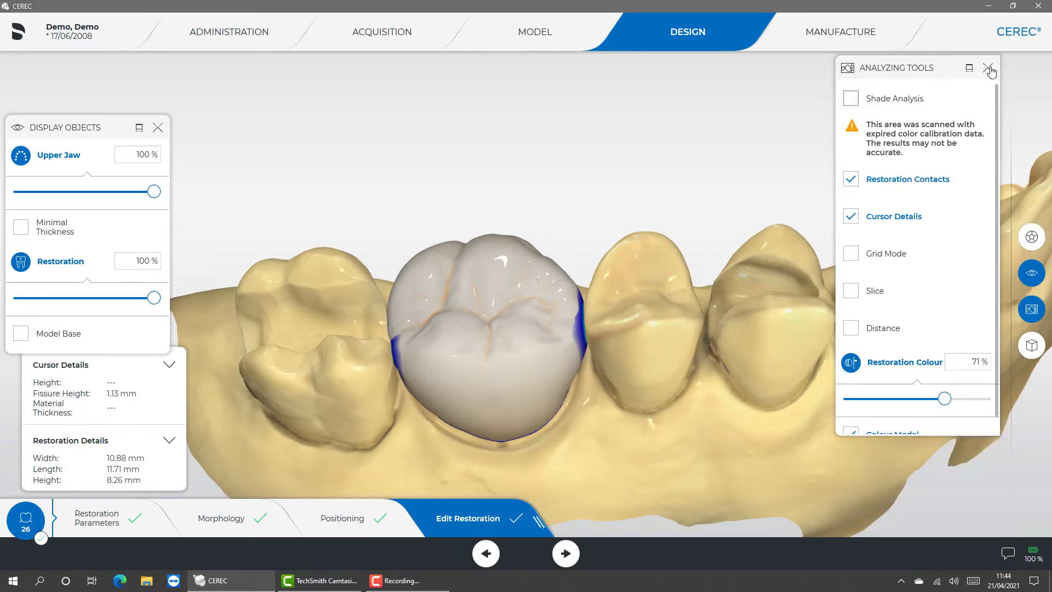
left_click(853, 99)
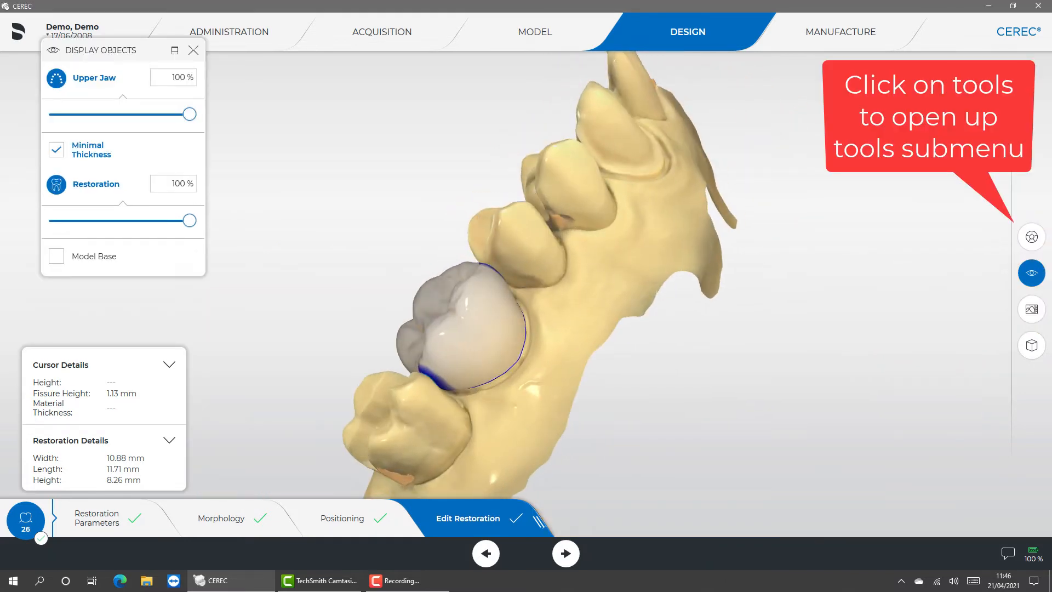
- Open the Form tool in Add mode and set its size to 2.30 mm
left_click(1030, 241)
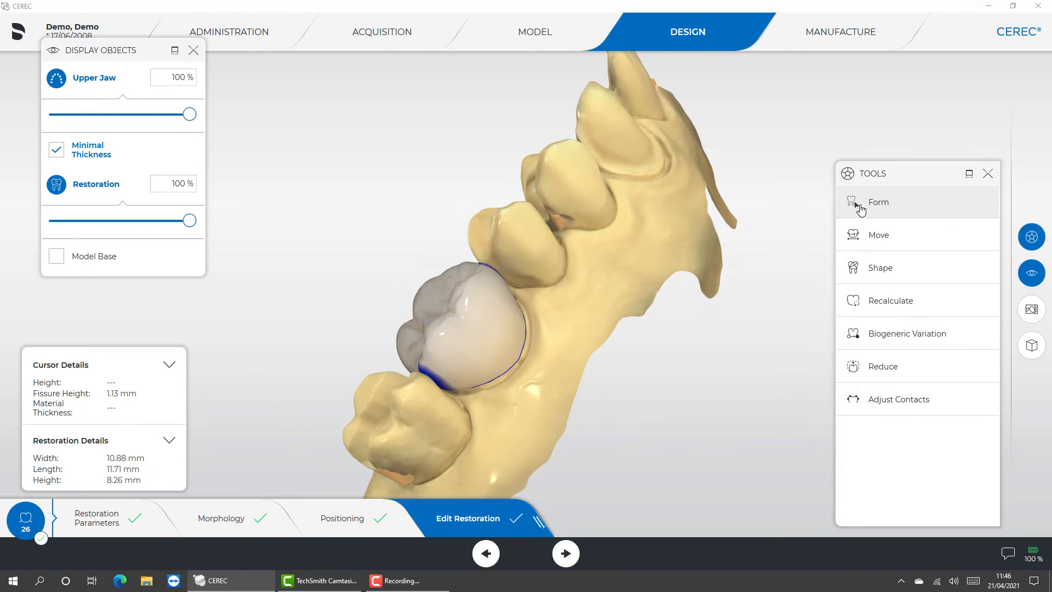
left_click(859, 204)
left_click(899, 240)
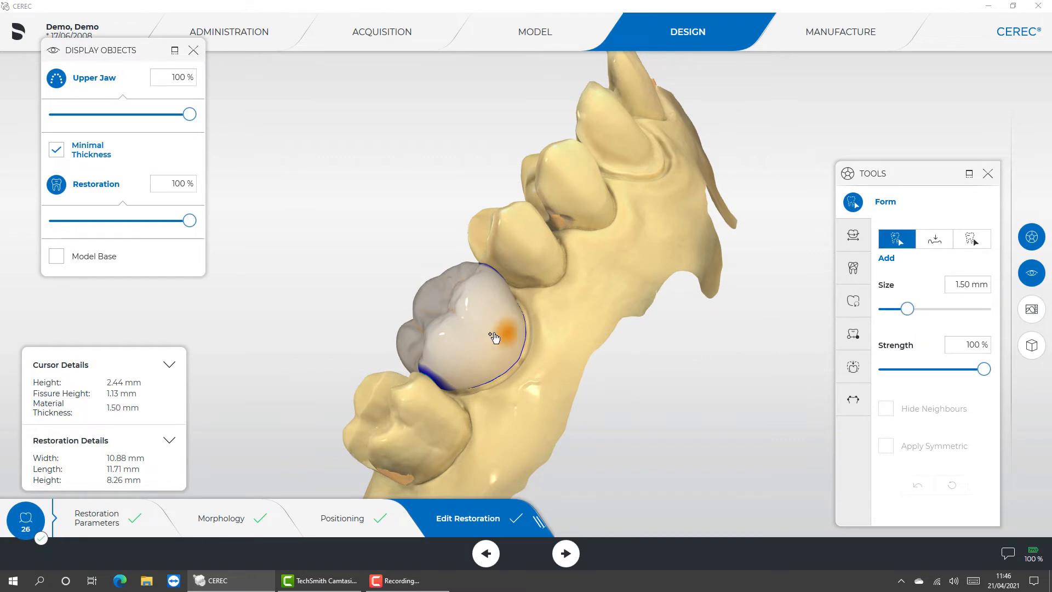
mouse_move(910, 309)
left_mouse_down()
mouse_move(985, 308)
mouse_move(922, 310)
mouse_move(874, 330)
mouse_move(924, 318)
left_mouse_up()
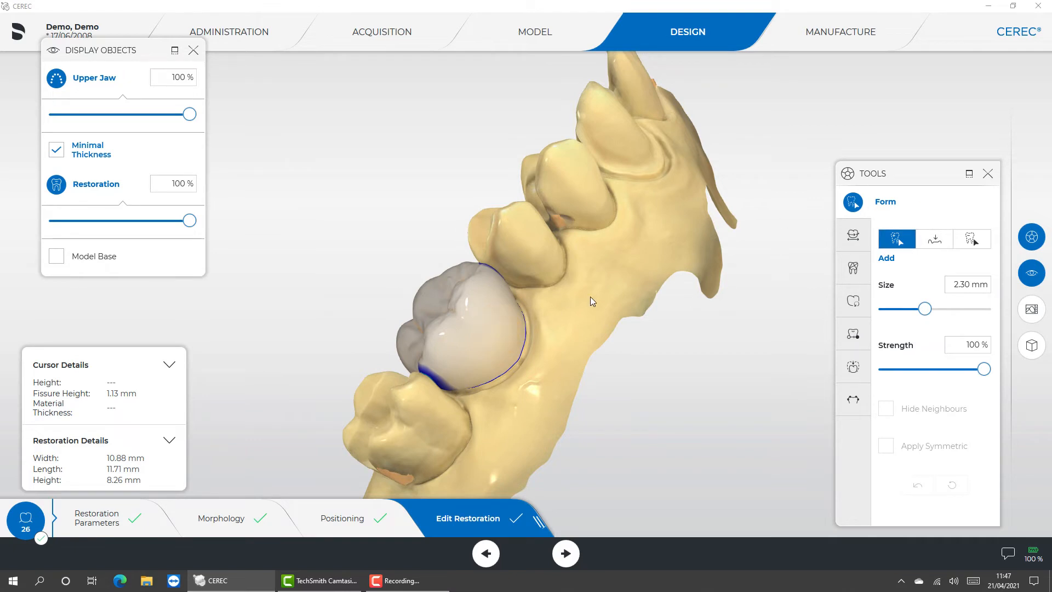
- Try adding material to the occlusal surface of the tooth 26 crown with Form Add, and reset the change
left_click_drag(356, 250, 410, 289)
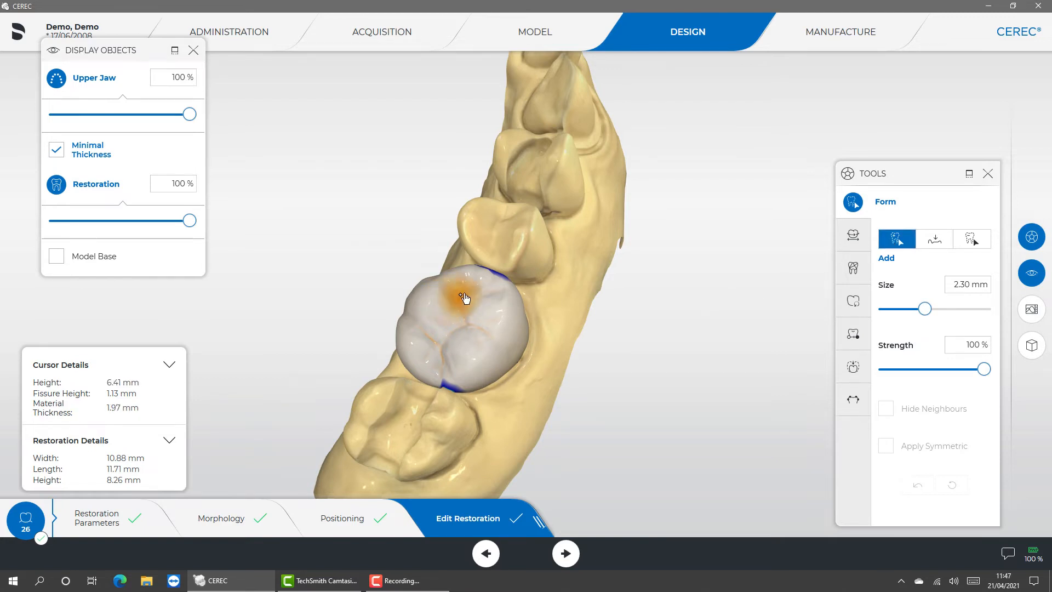
mouse_move(469, 284)
left_mouse_down()
mouse_move(467, 329)
mouse_move(441, 349)
mouse_move(444, 361)
mouse_move(471, 307)
mouse_move(455, 277)
mouse_move(458, 333)
mouse_move(441, 359)
mouse_move(427, 348)
mouse_move(465, 320)
mouse_move(473, 287)
mouse_move(460, 283)
mouse_move(453, 329)
mouse_move(466, 332)
left_mouse_up()
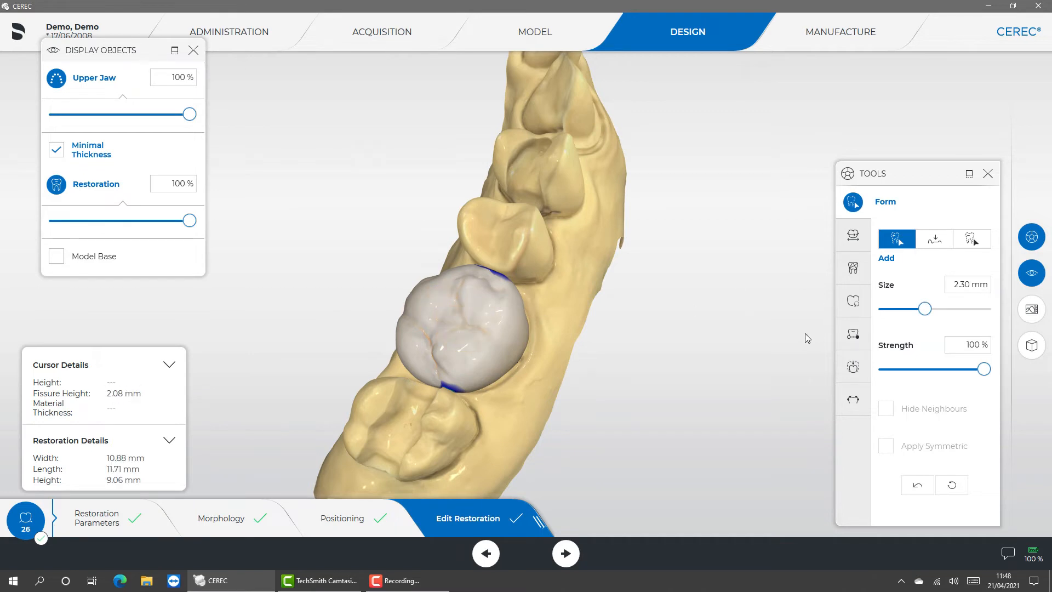
left_click(952, 488)
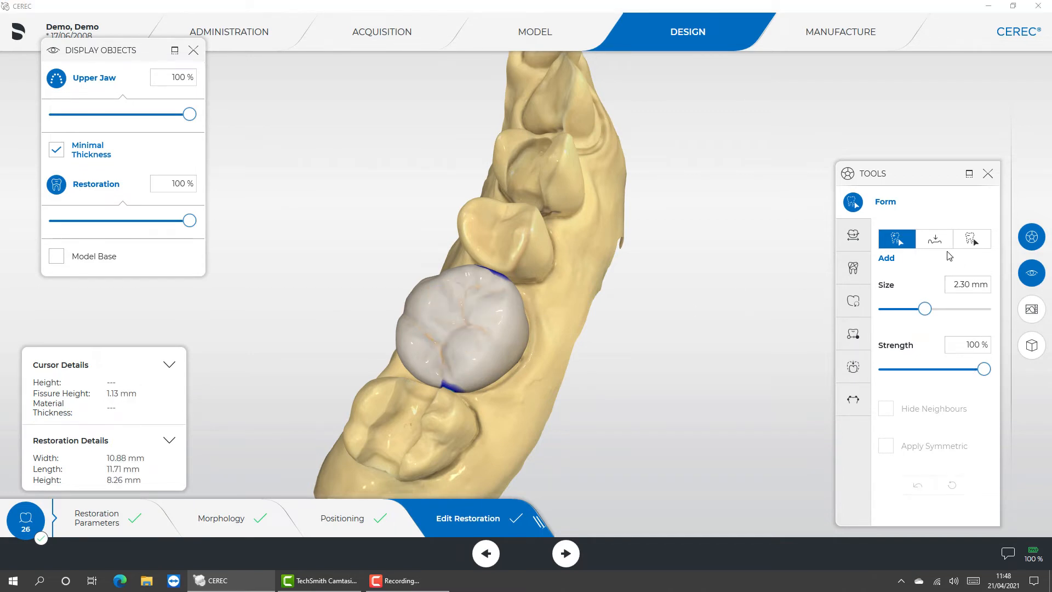
- Smooth the cusps and fissures on the crown's occlusal surface with the Form tool's Smooth option
left_click(935, 240)
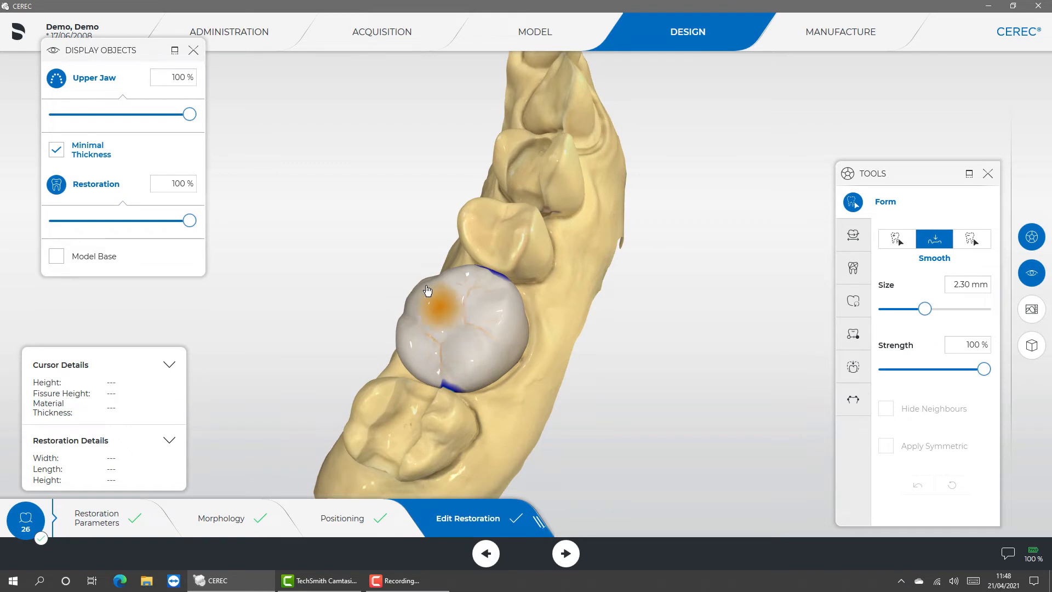
left_click_drag(443, 274, 460, 279)
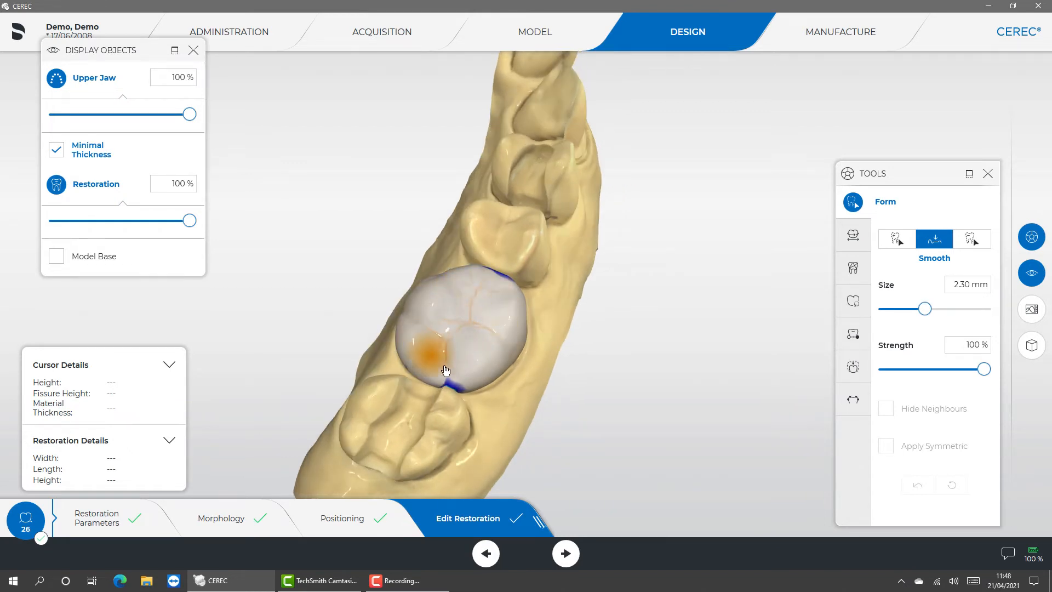
left_click_drag(459, 387, 439, 385)
left_click(480, 339)
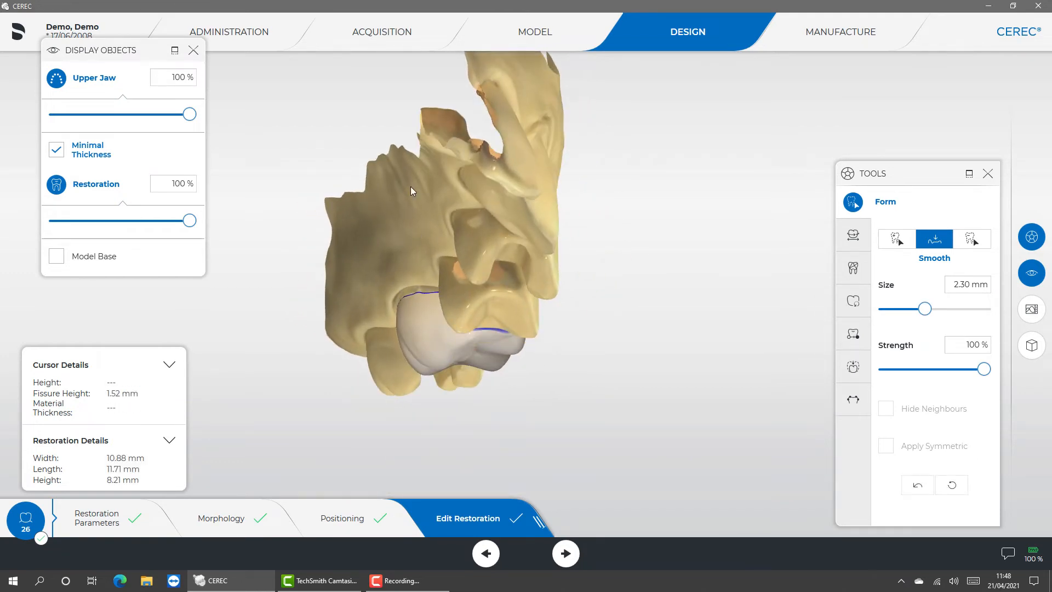
- Smooth the crown's proximal contact areas, working from the underside of the model where they show through the neighbouring teeth
left_click_drag(399, 96, 391, 216)
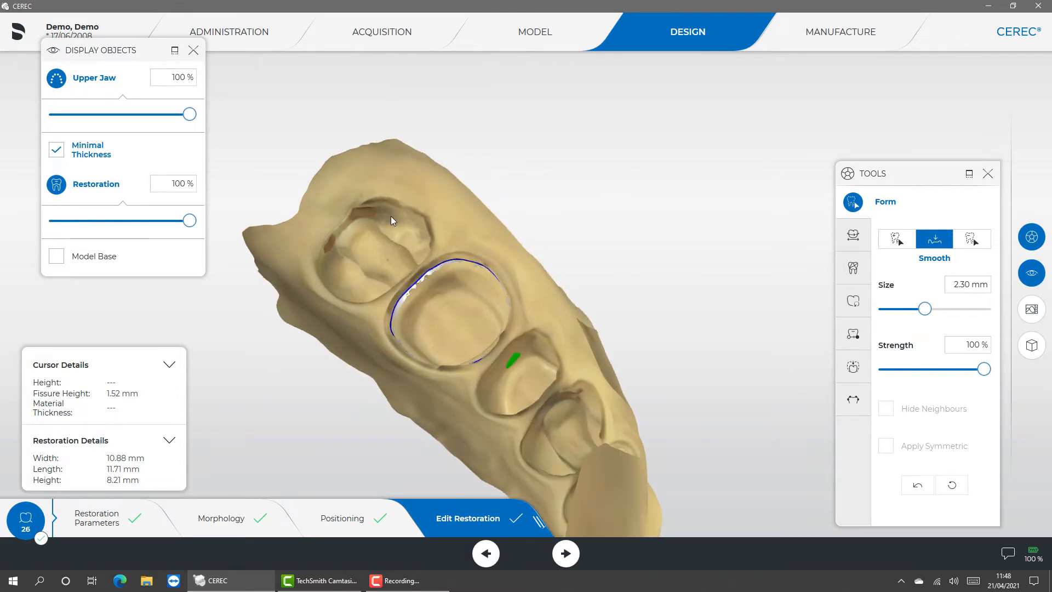
left_click(511, 363)
mouse_move(510, 363)
left_mouse_down()
mouse_move(511, 352)
mouse_move(508, 361)
left_mouse_up()
mouse_move(394, 223)
left_mouse_down()
mouse_move(462, 288)
mouse_move(433, 285)
mouse_move(432, 273)
mouse_move(435, 292)
left_mouse_up()
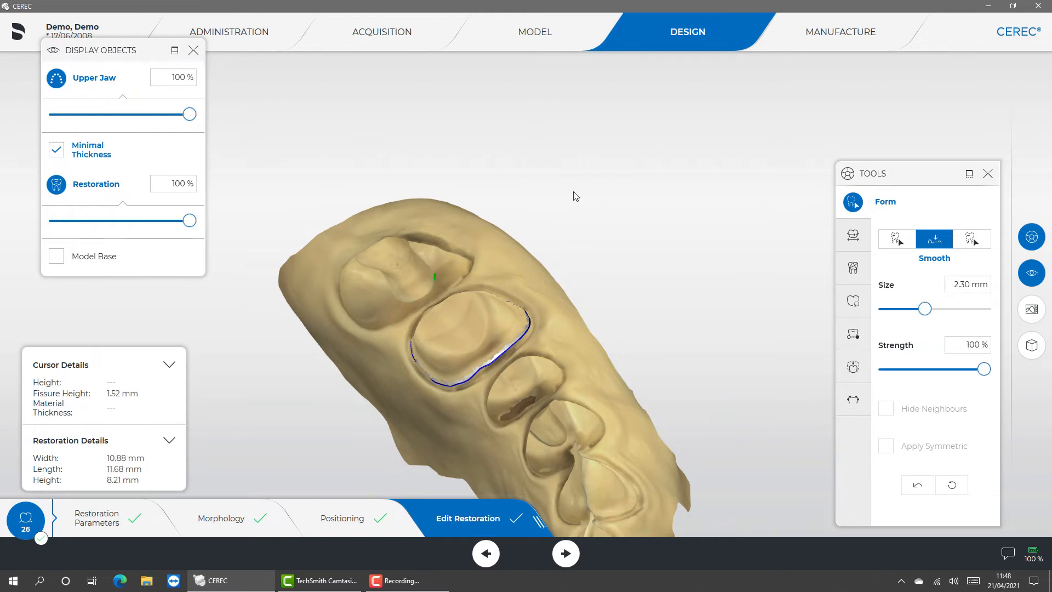
- Hide the restoration to examine the minimal thickness shape over the preparation from several angles, and show the restoration again
middle_click_drag(595, 257, 669, 271)
left_click_drag(671, 272, 595, 307)
right_click_drag(513, 308, 606, 194)
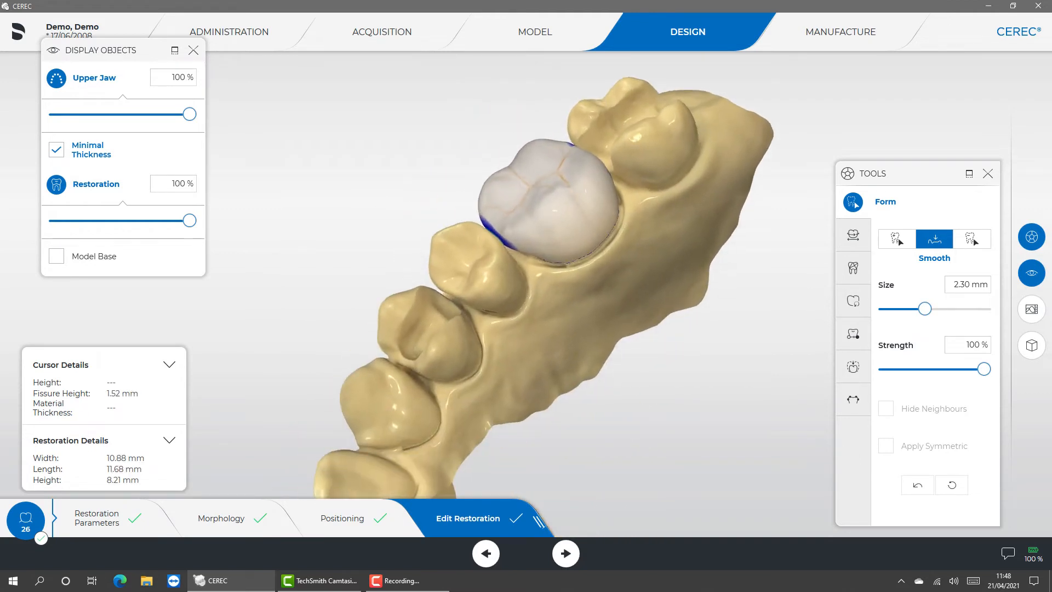
left_click_drag(553, 354, 521, 379)
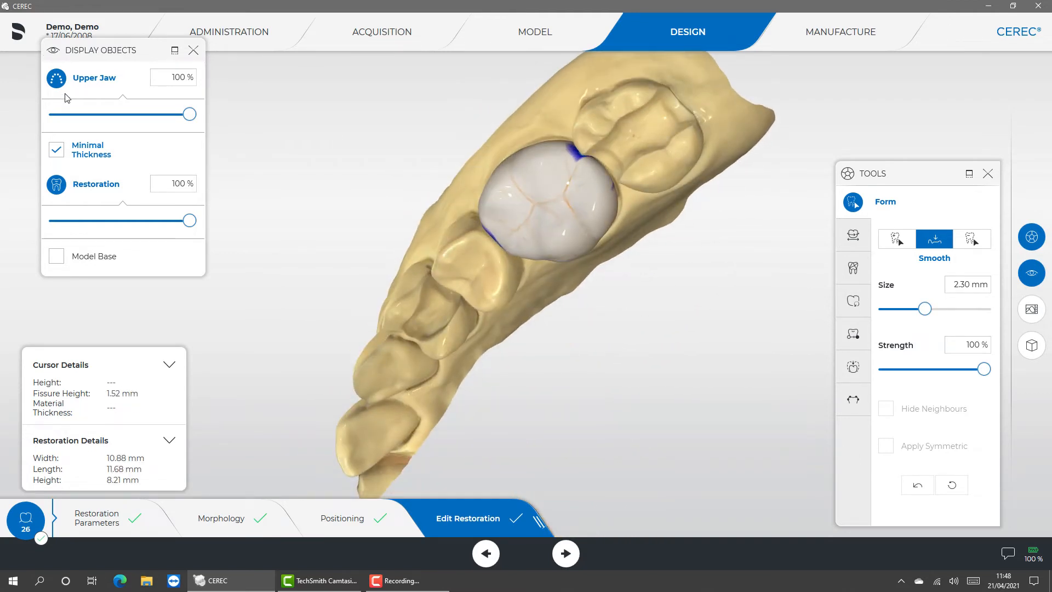
left_click(56, 187)
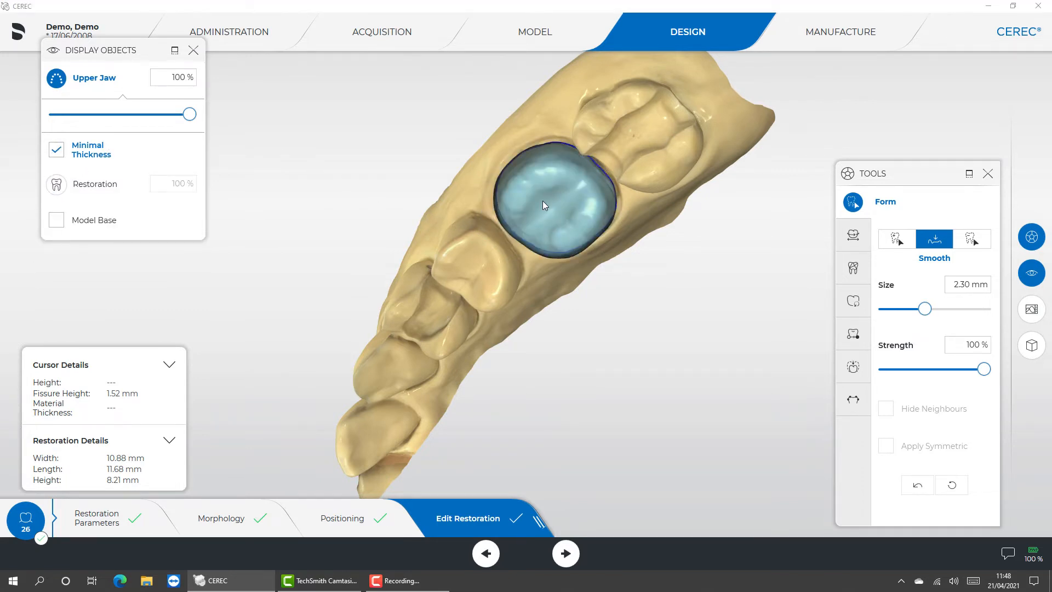
left_click_drag(644, 330, 521, 339)
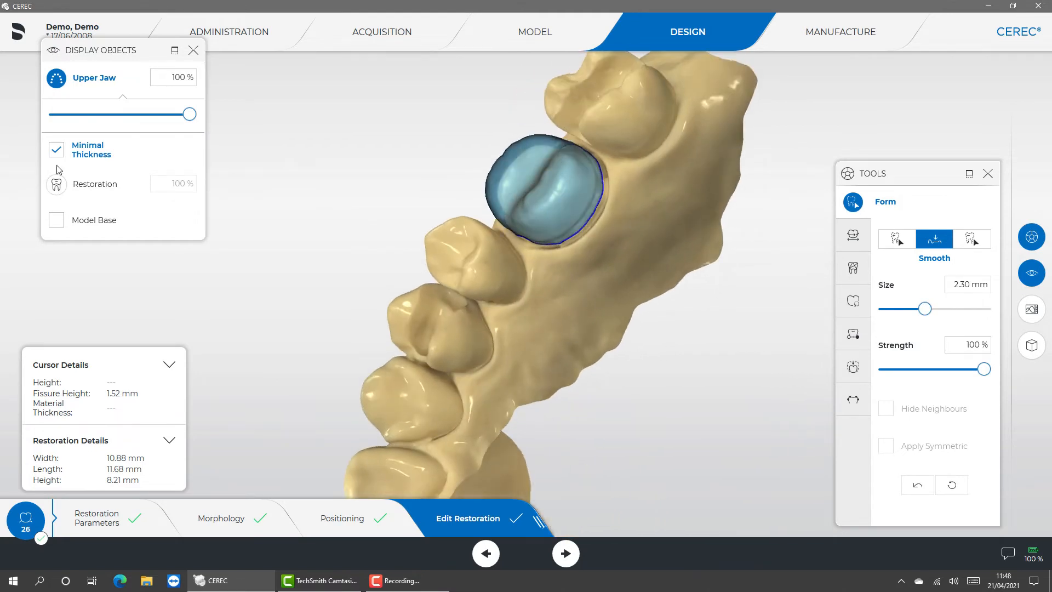
left_click(56, 186)
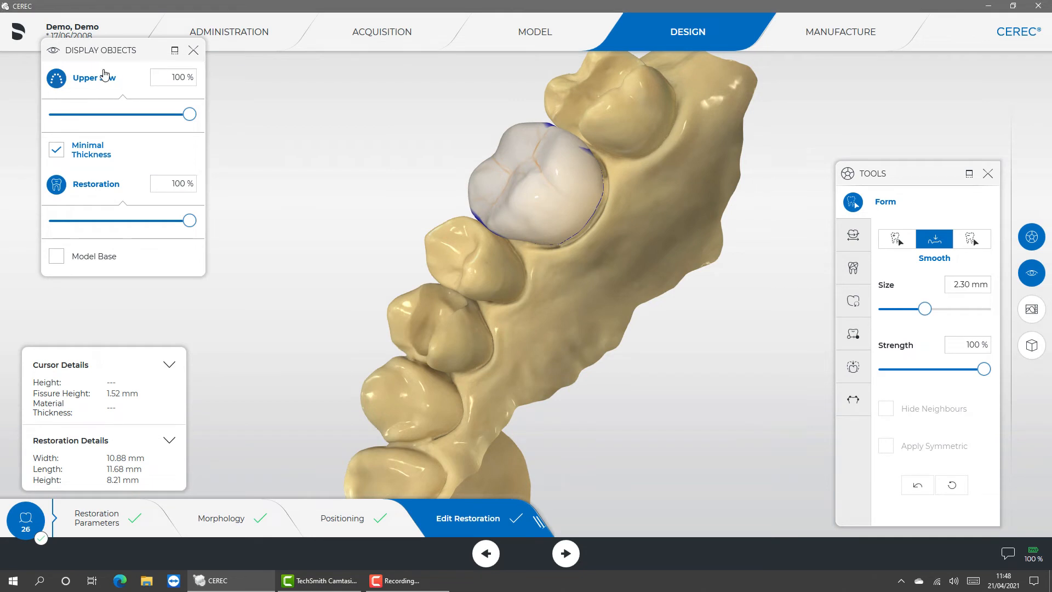
- With the upper jaw hidden, try removing material from the crown's occlusal surface with Form Remove, and reset all form changes
left_click(57, 78)
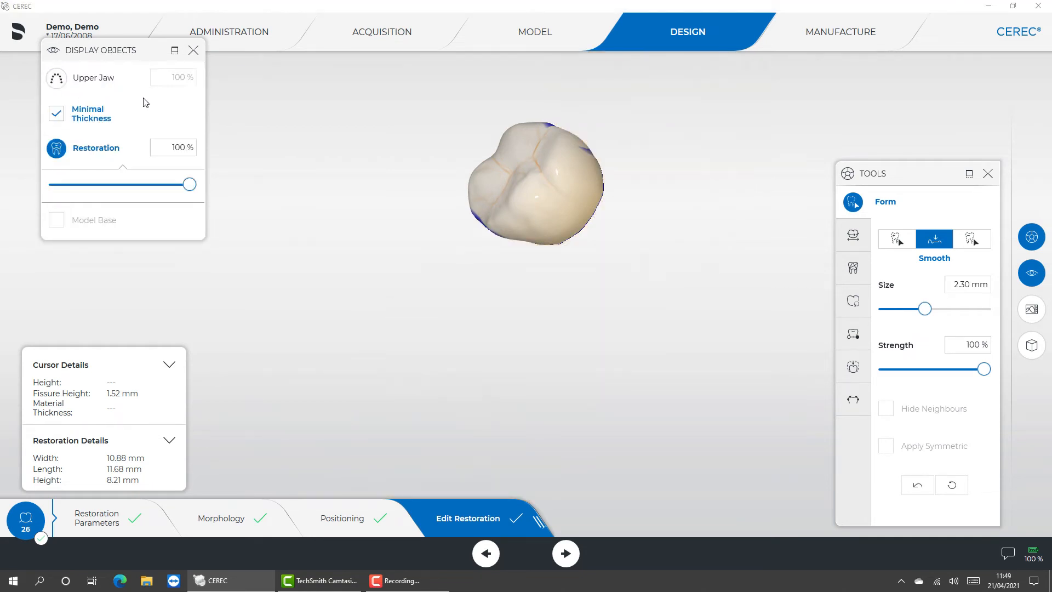
left_click_drag(275, 130, 628, 208)
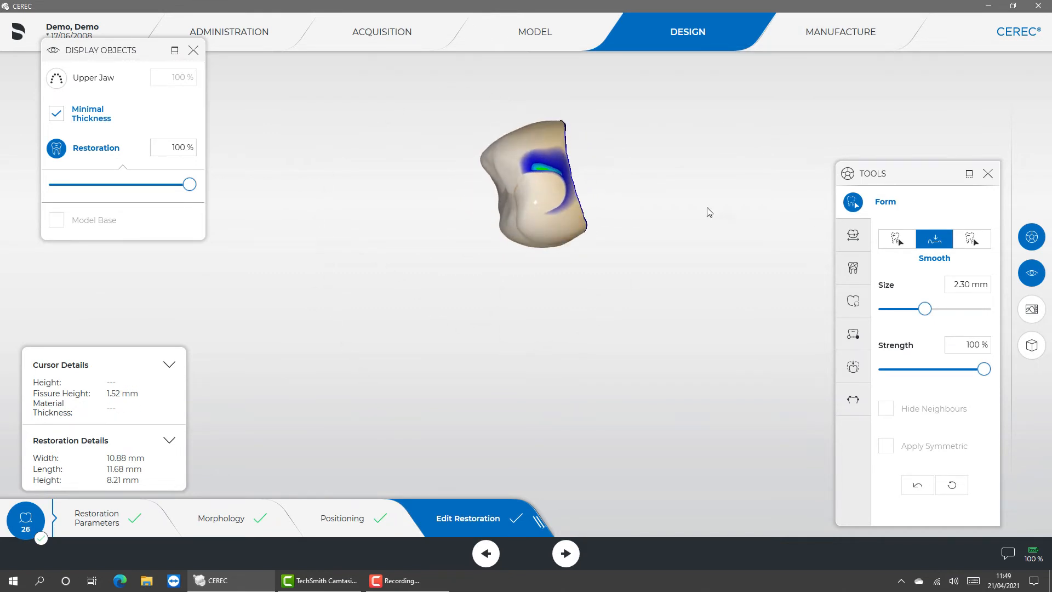
left_click(973, 239)
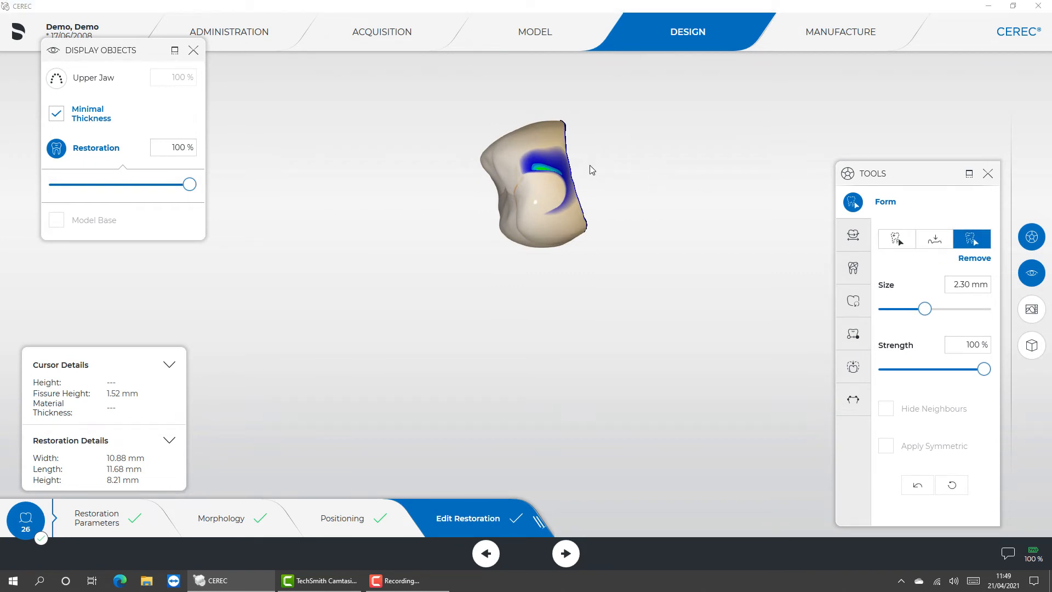
mouse_move(437, 254)
left_mouse_down()
mouse_move(466, 227)
mouse_move(477, 242)
mouse_move(503, 208)
mouse_move(532, 201)
mouse_move(521, 189)
mouse_move(547, 202)
mouse_move(512, 196)
mouse_move(550, 195)
mouse_move(547, 218)
mouse_move(559, 181)
mouse_move(507, 170)
mouse_move(511, 220)
mouse_move(556, 218)
mouse_move(564, 189)
mouse_move(535, 218)
left_mouse_up()
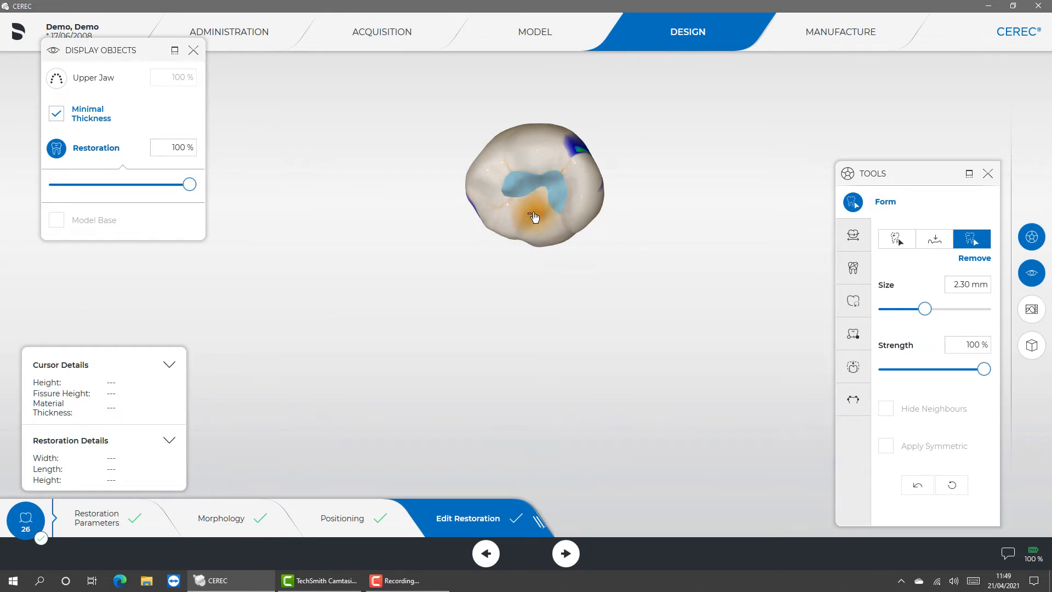
left_click(951, 487)
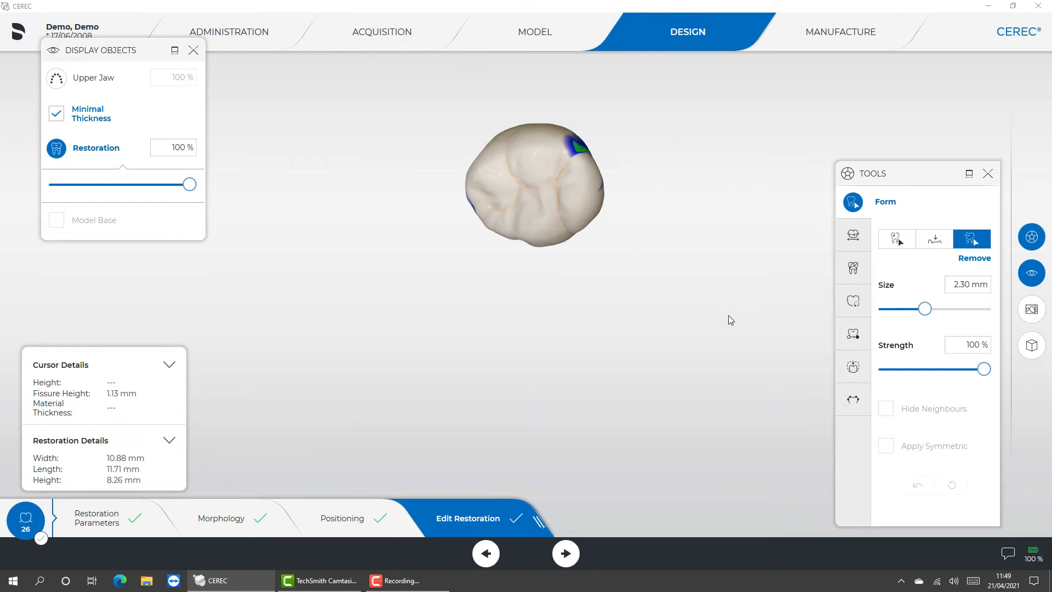
- Add material to the isolated crown's occlusal surface and to both proximal contact surfaces with Form Add
left_click(893, 240)
left_click(539, 206)
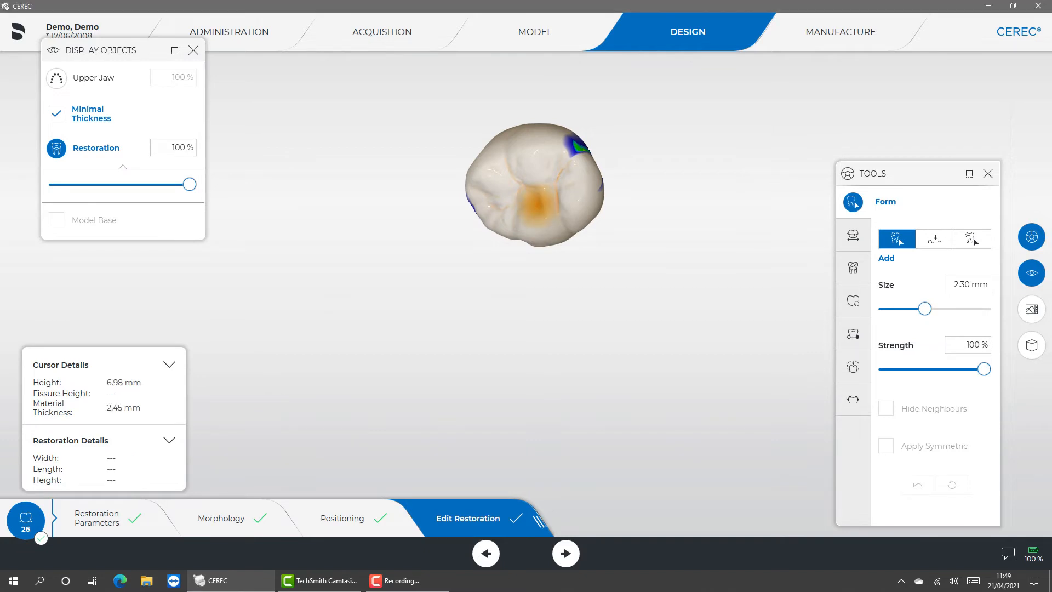
mouse_move(672, 164)
left_mouse_down()
mouse_move(626, 253)
mouse_move(649, 103)
left_mouse_up()
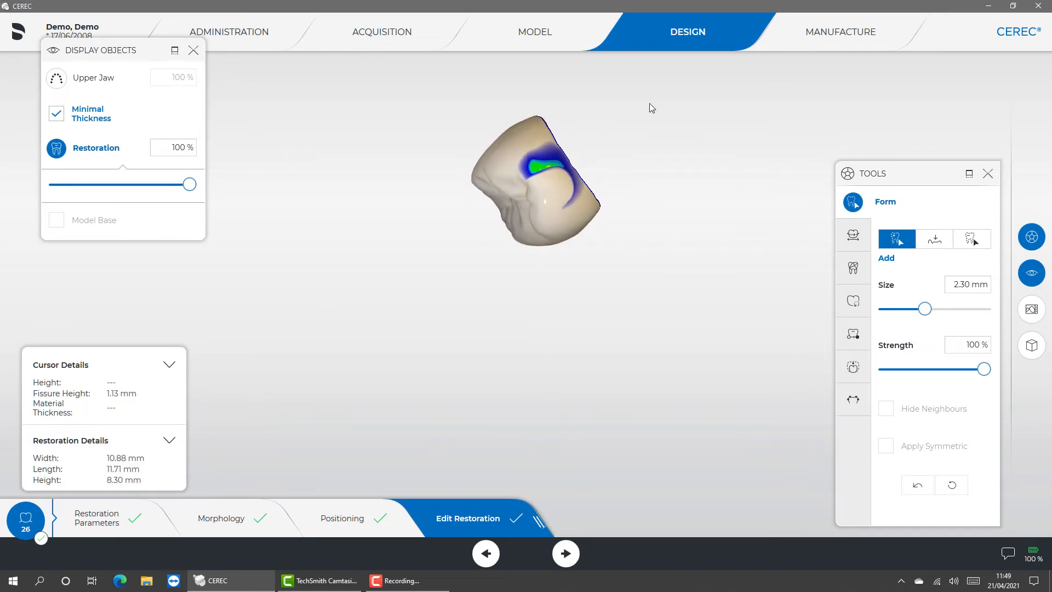
left_click(561, 185)
mouse_move(562, 188)
left_mouse_down()
mouse_move(553, 172)
mouse_move(565, 189)
mouse_move(545, 176)
left_mouse_up()
left_click_drag(439, 307, 576, 257)
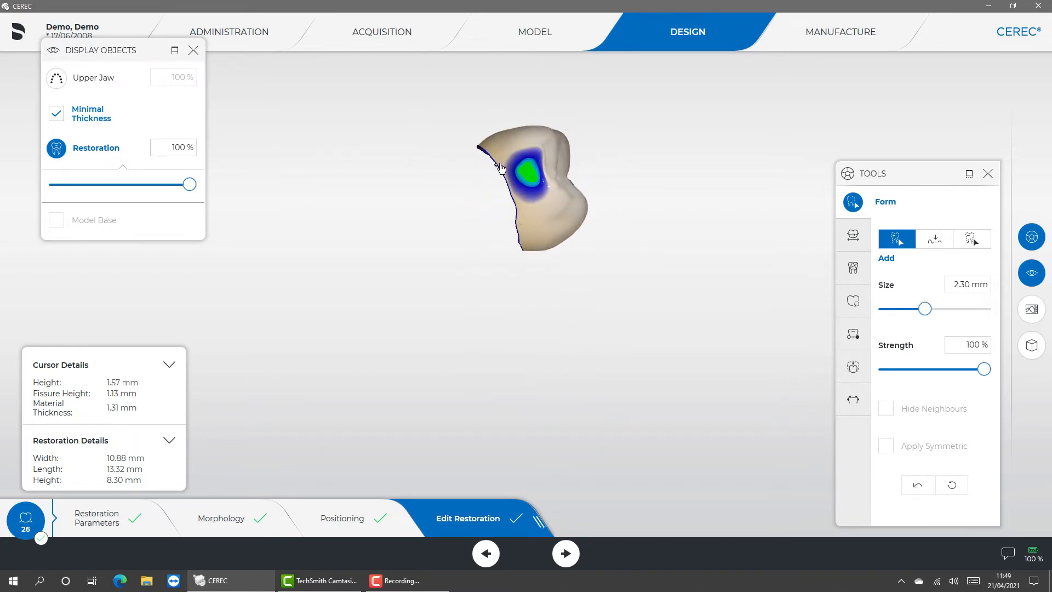
mouse_move(521, 177)
left_mouse_down()
mouse_move(517, 160)
mouse_move(533, 194)
mouse_move(514, 145)
mouse_move(542, 207)
left_mouse_up()
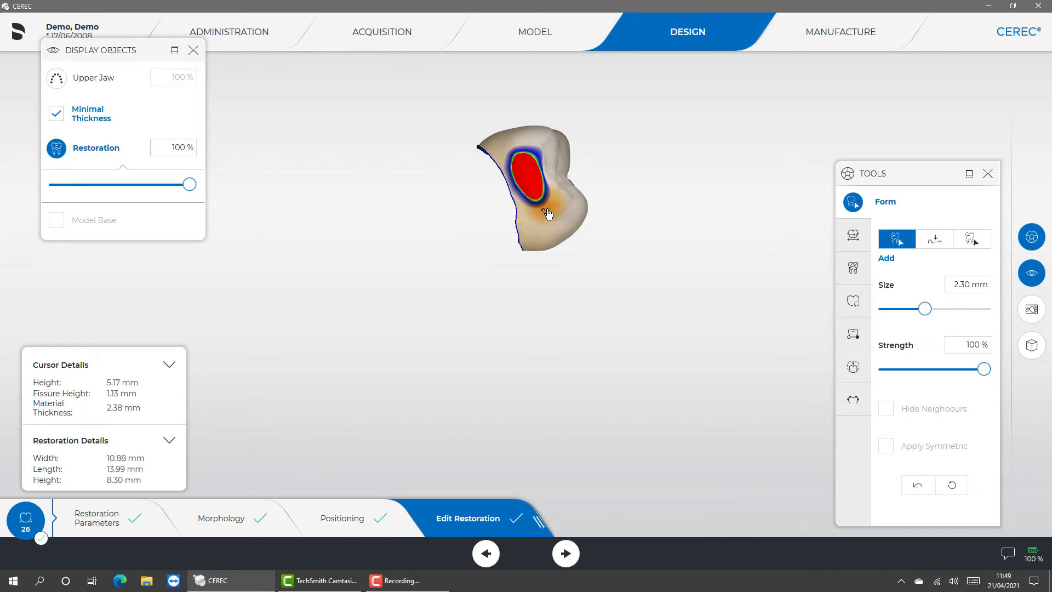
mouse_move(666, 254)
left_mouse_down()
mouse_move(581, 270)
mouse_move(418, 236)
left_mouse_up()
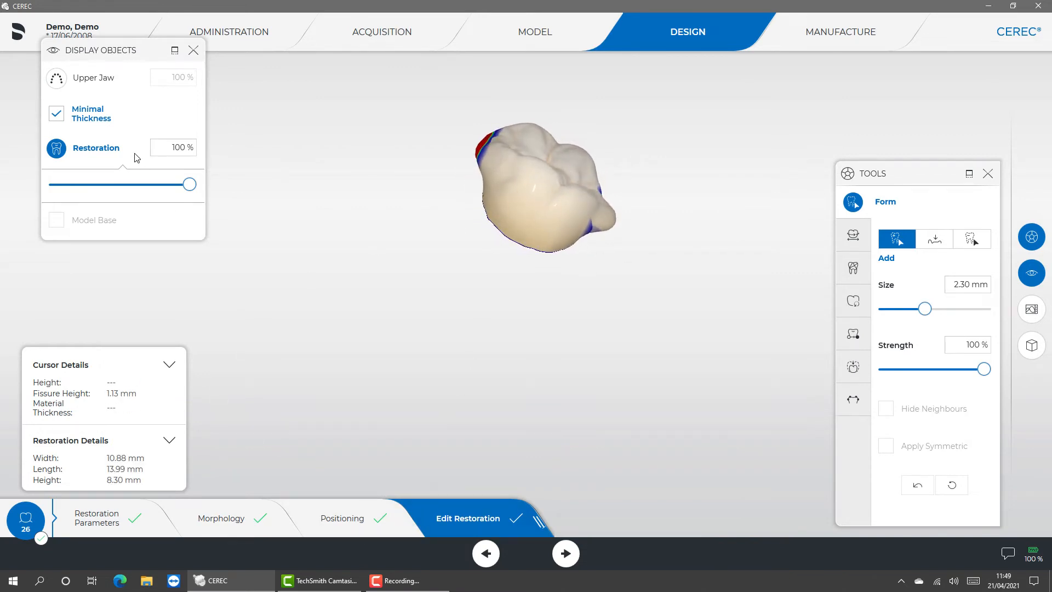
- Show the upper jaw again and smooth the built-up contacts where they penetrate the neighbouring teeth
left_click(57, 80)
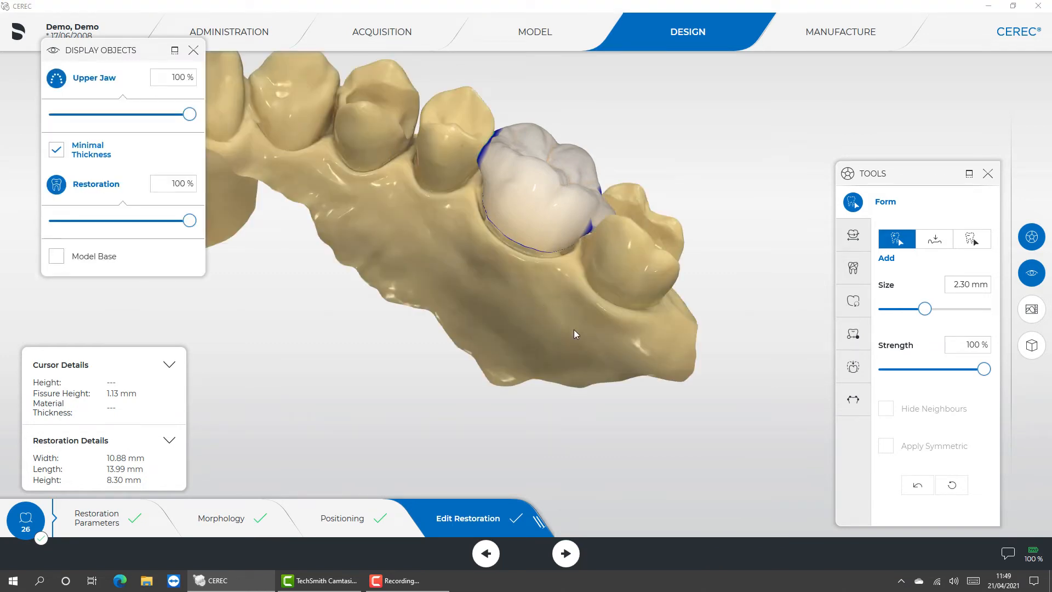
middle_click_drag(600, 340, 633, 170)
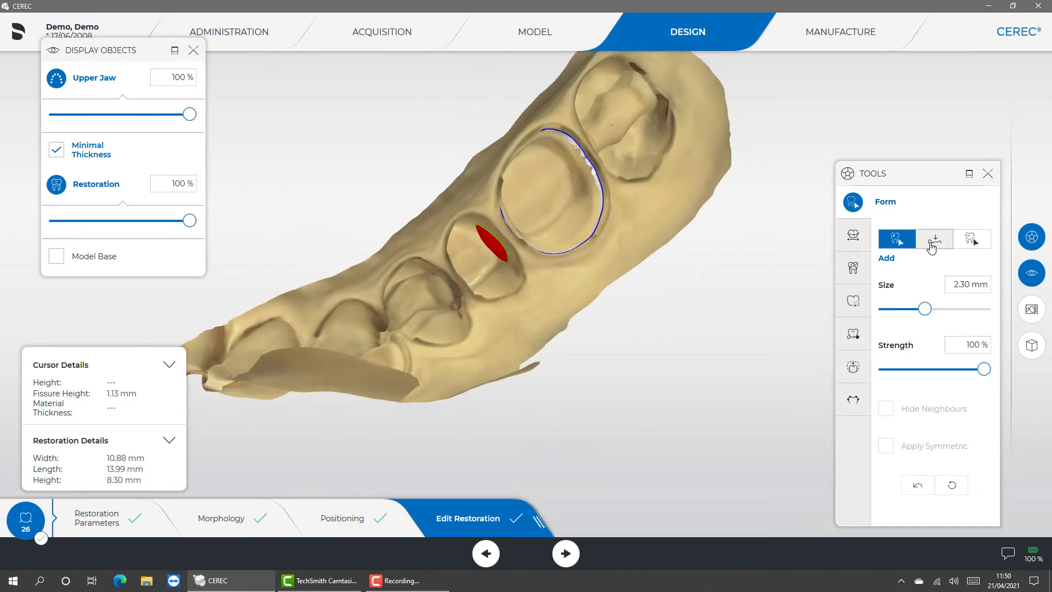
left_click(936, 240)
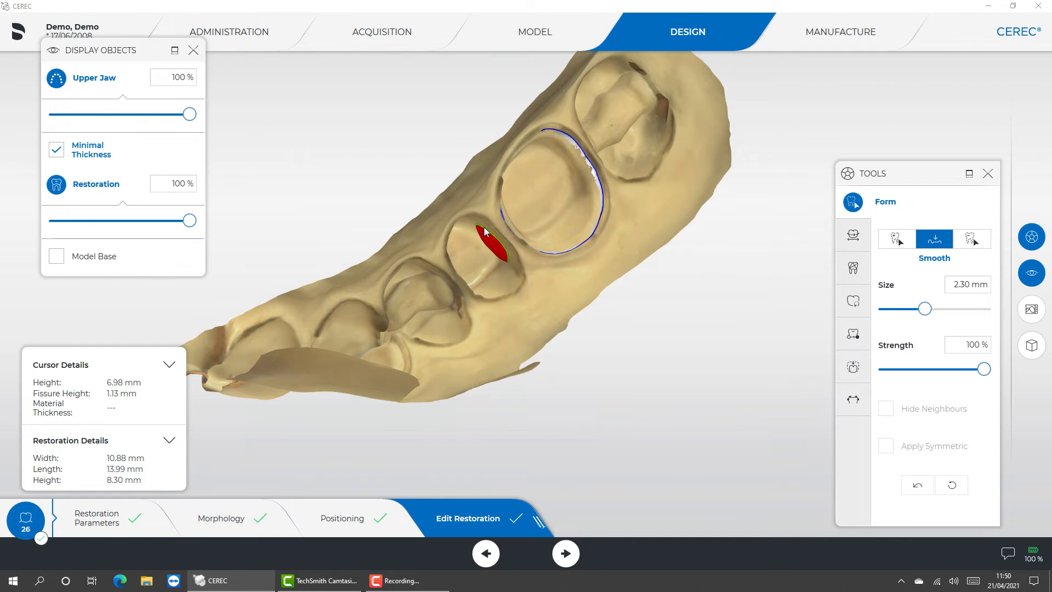
mouse_move(502, 263)
left_mouse_down()
mouse_move(480, 233)
mouse_move(514, 262)
mouse_move(507, 276)
mouse_move(516, 213)
left_mouse_up()
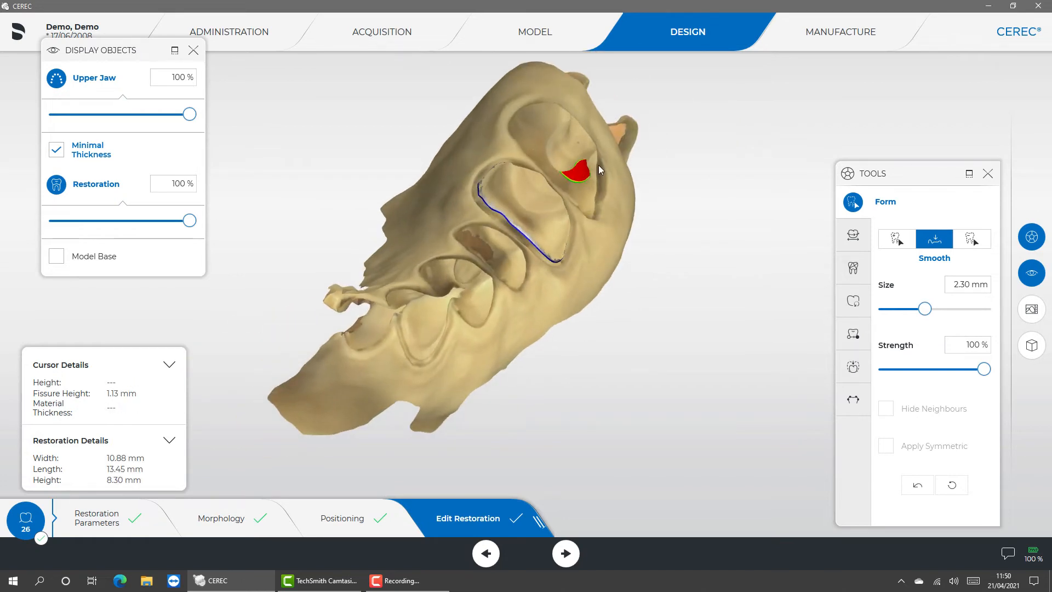
mouse_move(587, 174)
left_mouse_down()
mouse_move(574, 173)
mouse_move(585, 172)
left_mouse_up()
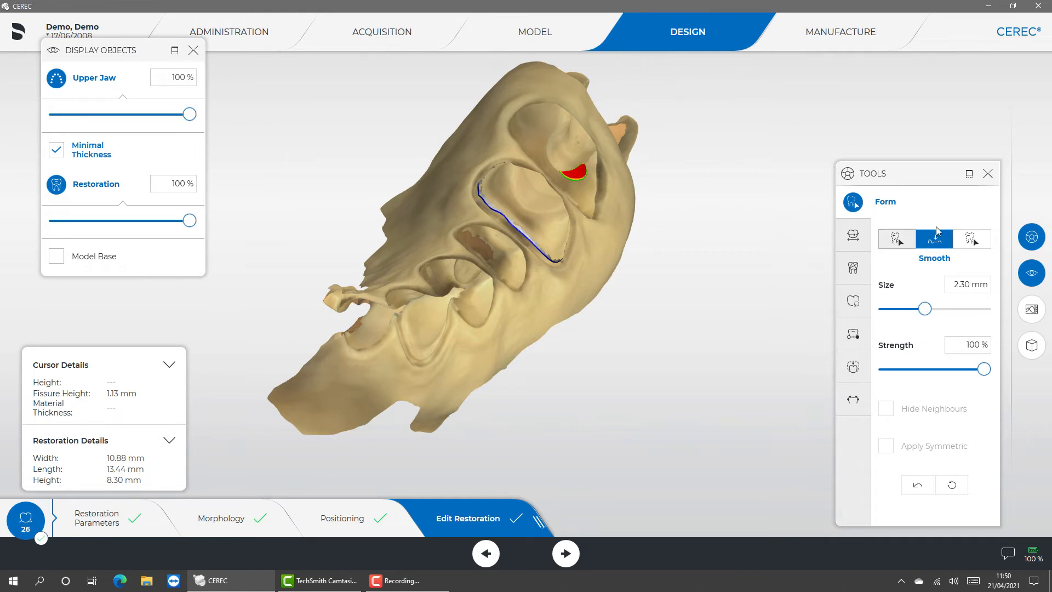
- Switch the Form tool to Remove and reset all form changes on the crown
left_click(971, 239)
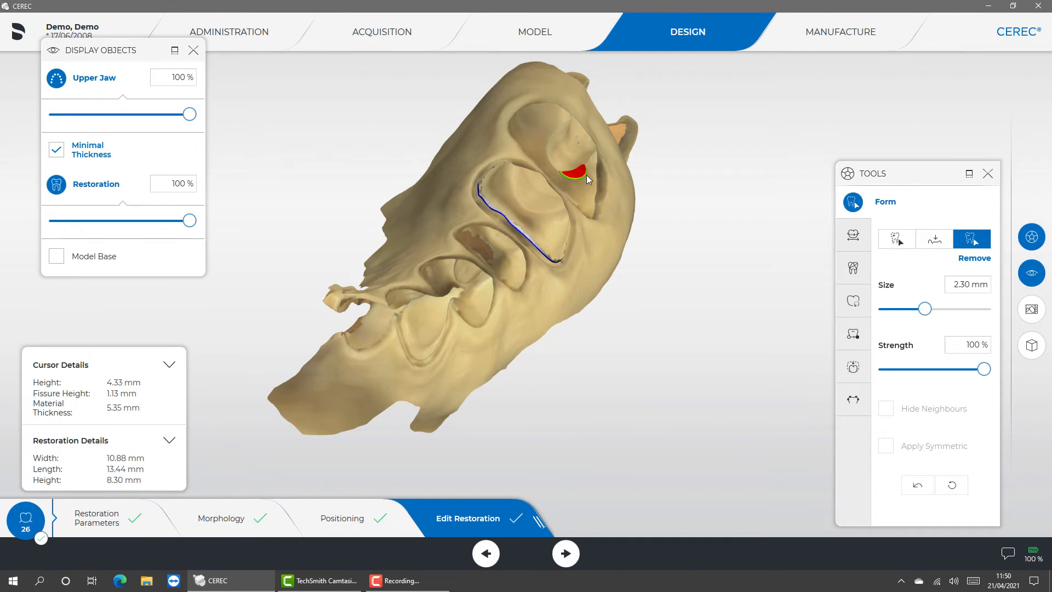
left_click_drag(667, 139, 595, 236)
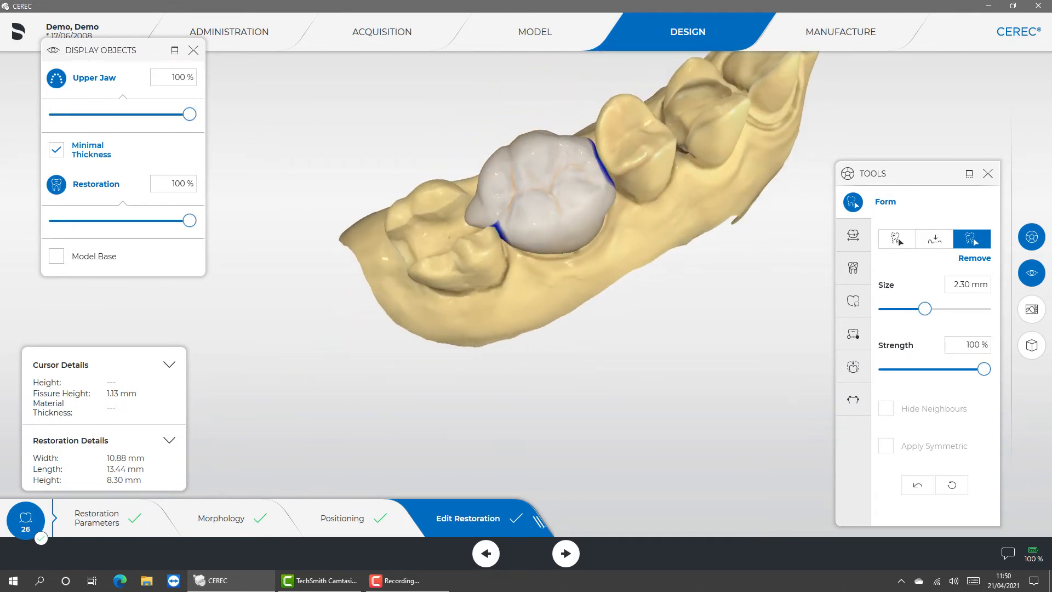
left_click(950, 492)
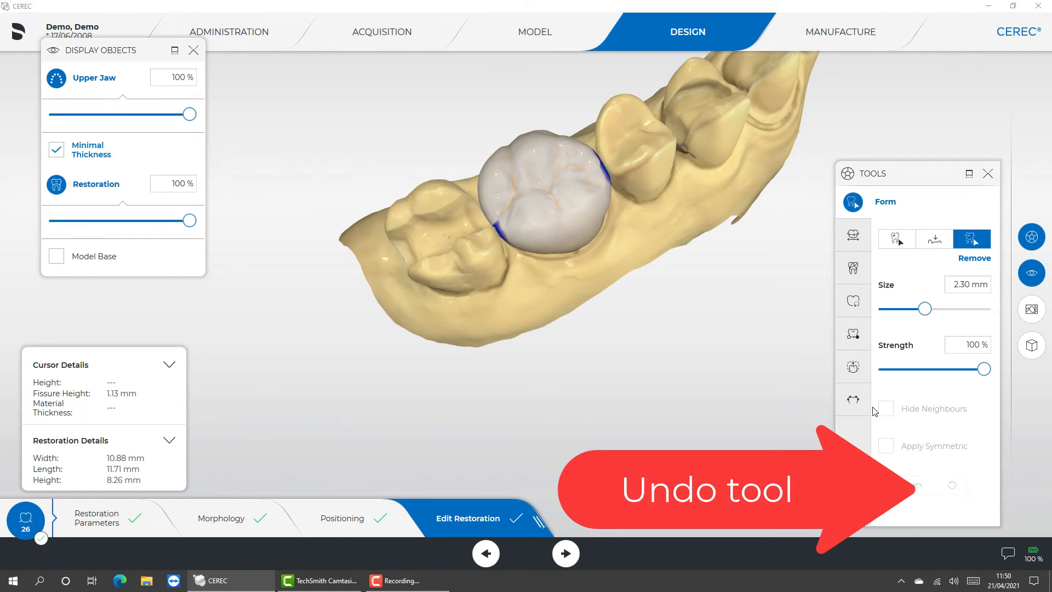
left_click_drag(771, 269, 751, 312)
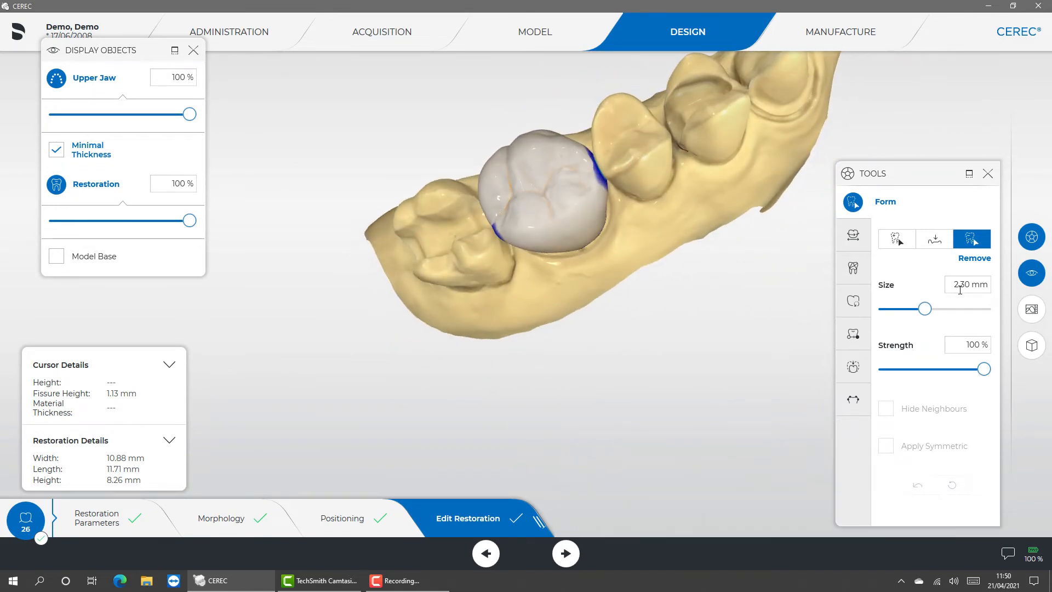
- Try reshaping the crown's buccal and palatal walls with the Shape tool in Anatomical 2-Direction mode
left_click(853, 265)
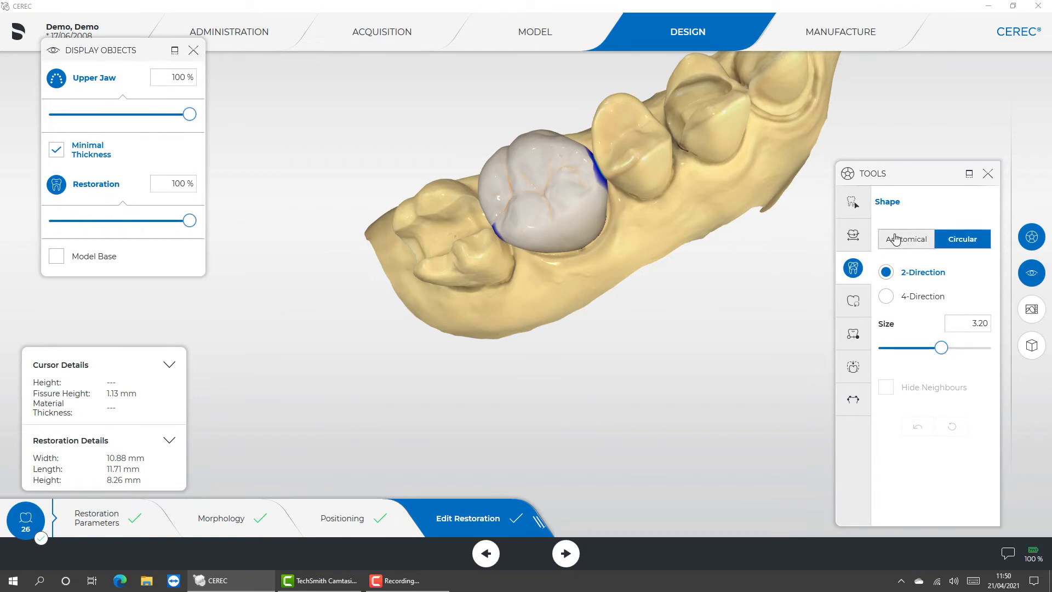
left_click(898, 240)
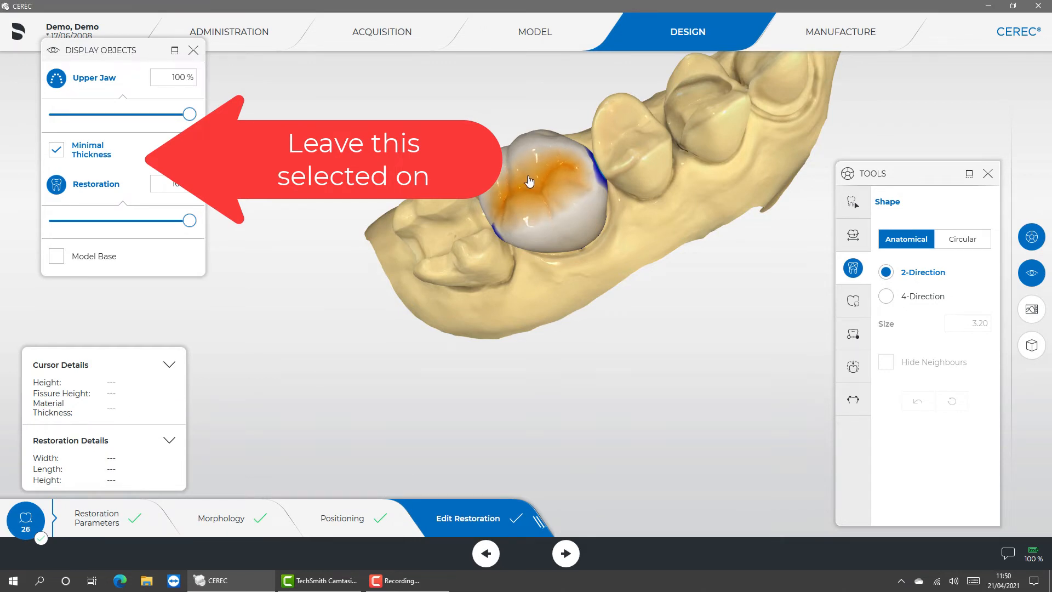
left_click_drag(548, 199, 578, 252)
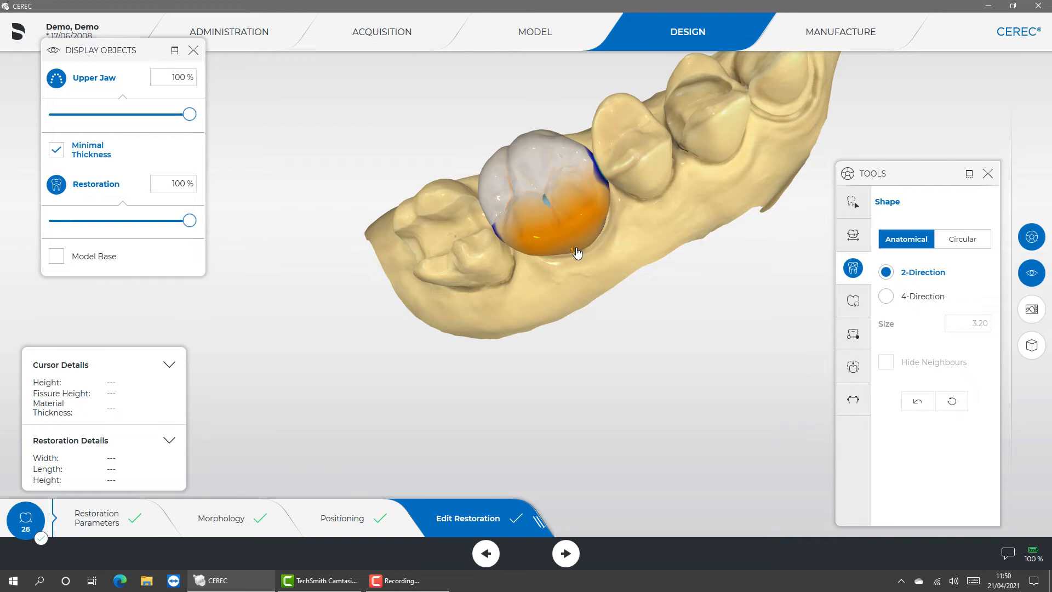
mouse_move(576, 248)
left_mouse_down()
mouse_move(547, 220)
mouse_move(564, 239)
left_mouse_up()
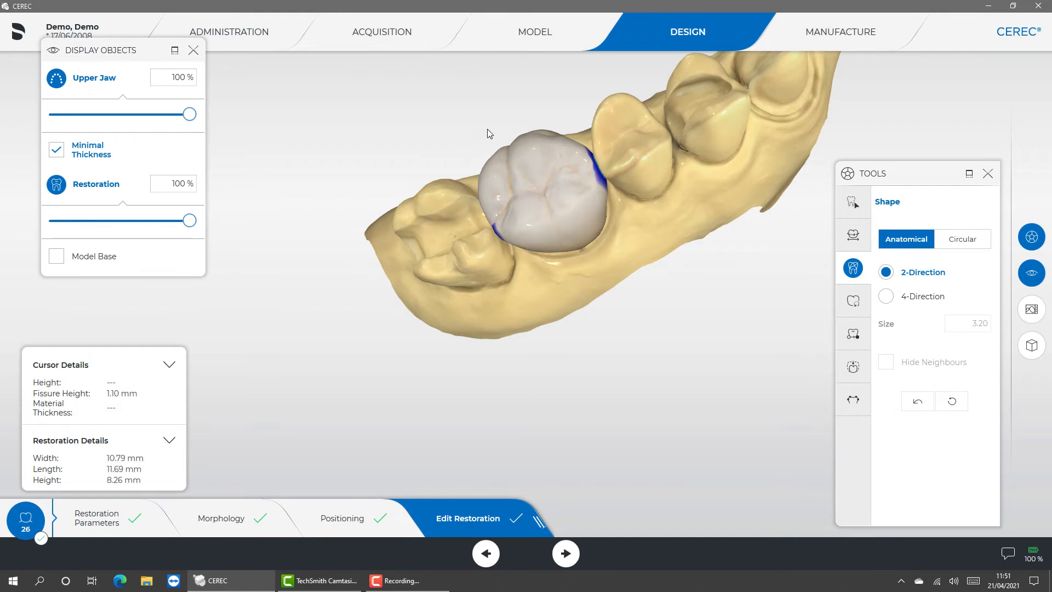
middle_click_drag(490, 137, 521, 187)
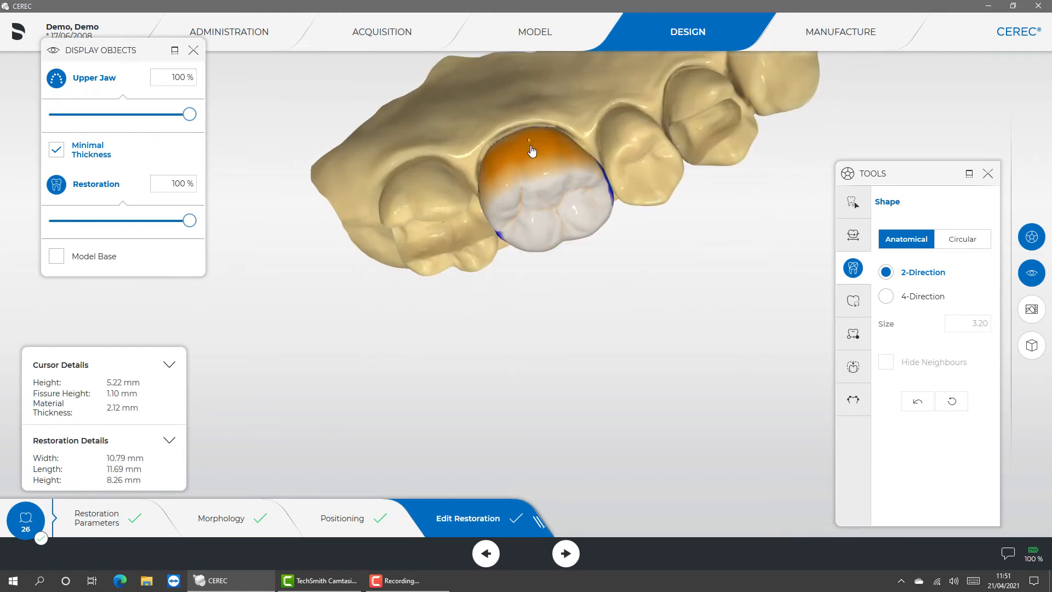
mouse_move(529, 144)
left_mouse_down()
mouse_move(518, 136)
mouse_move(526, 155)
left_mouse_up()
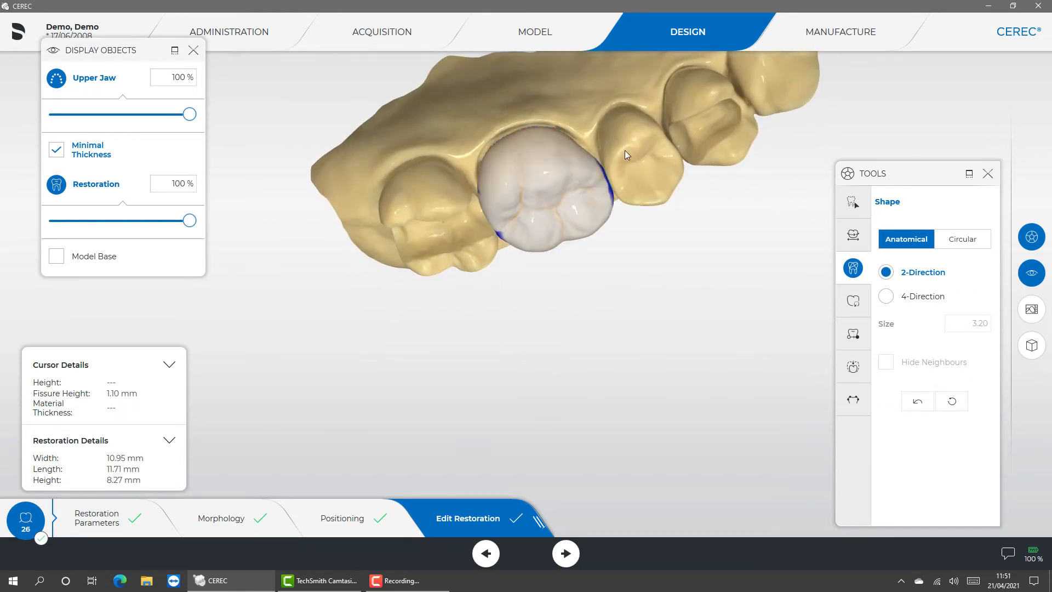
middle_click_drag(622, 159, 592, 173)
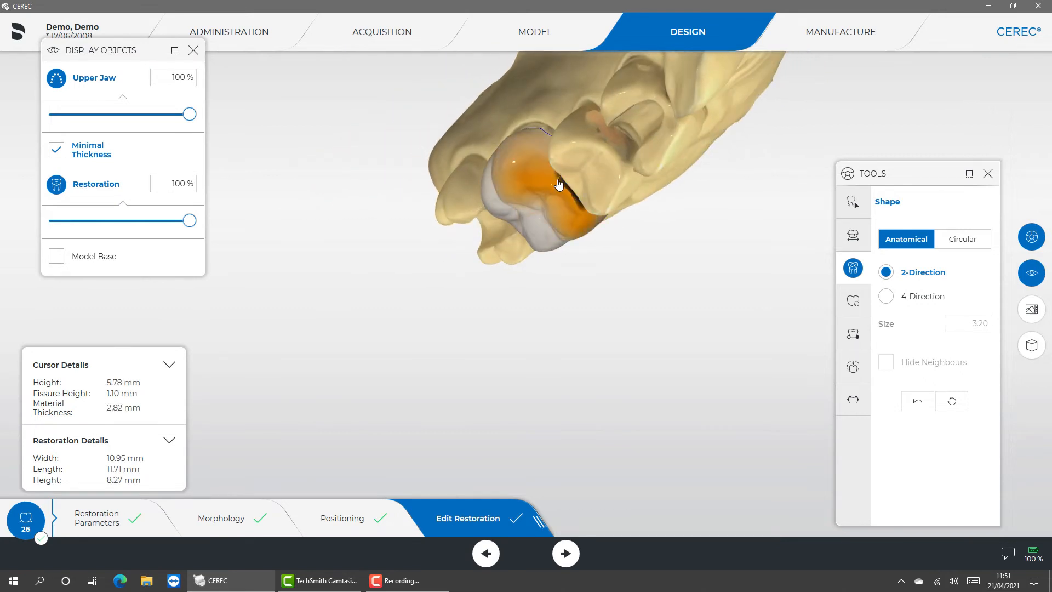
left_click_drag(573, 182, 581, 175)
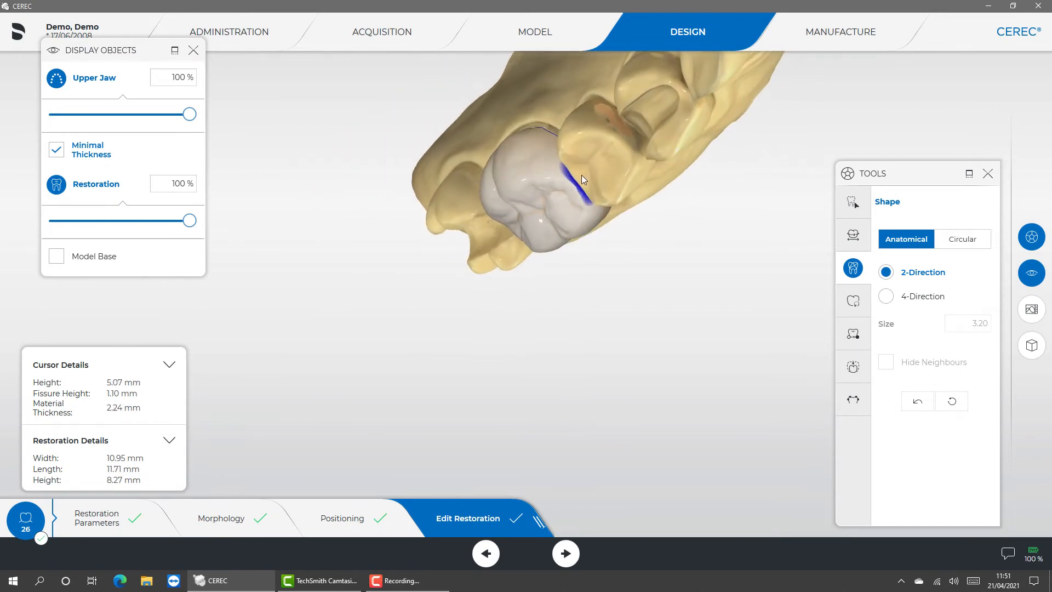
- Hide the upper jaw, try building out both proximal contacts with Anatomical Shape, and reset all shape changes
left_click(56, 80)
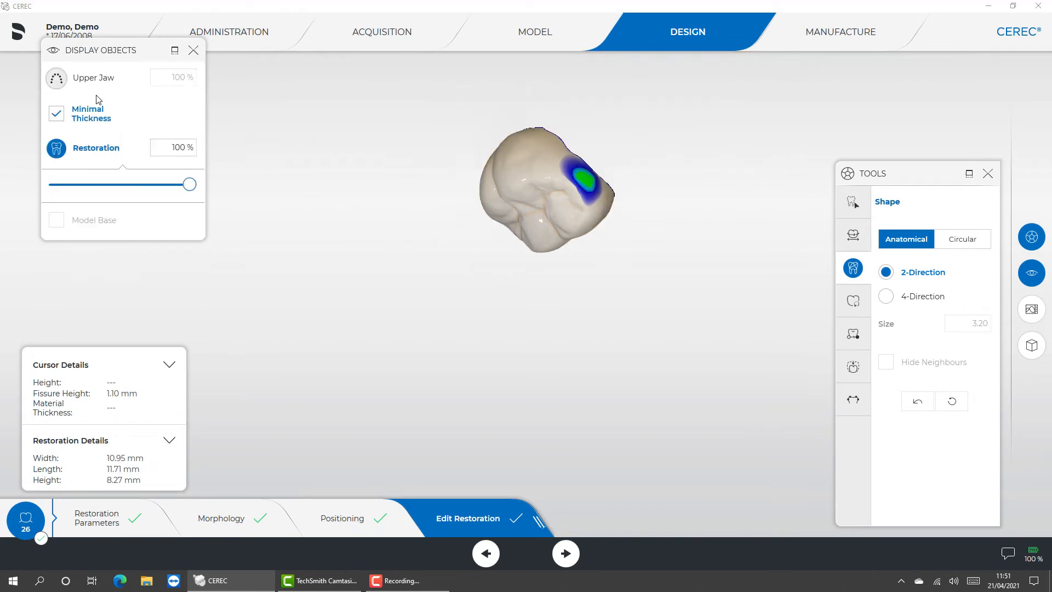
left_click(578, 176)
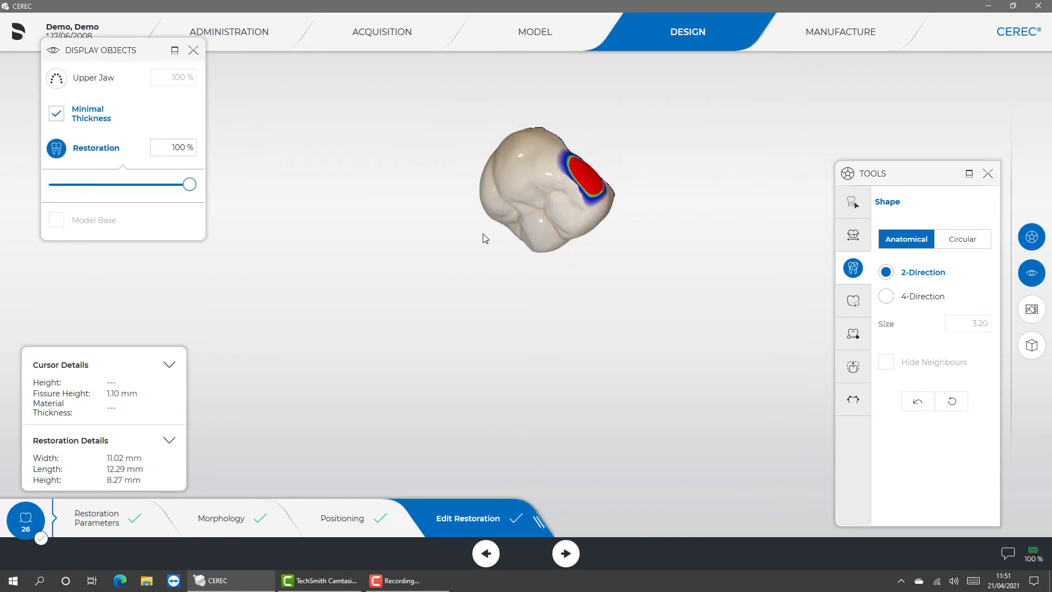
right_click_drag(482, 235, 514, 172)
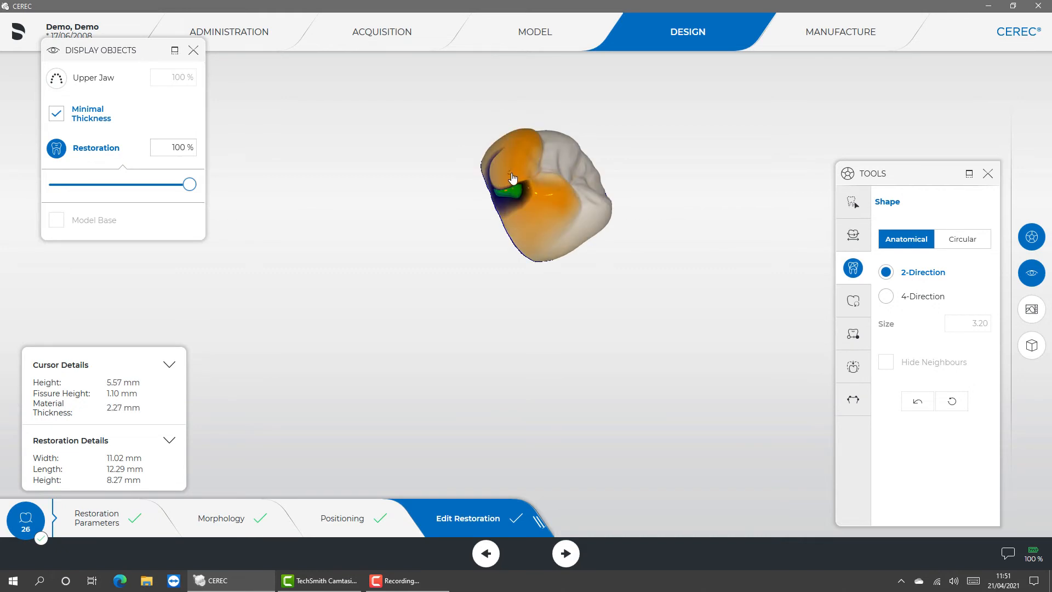
left_click(501, 182)
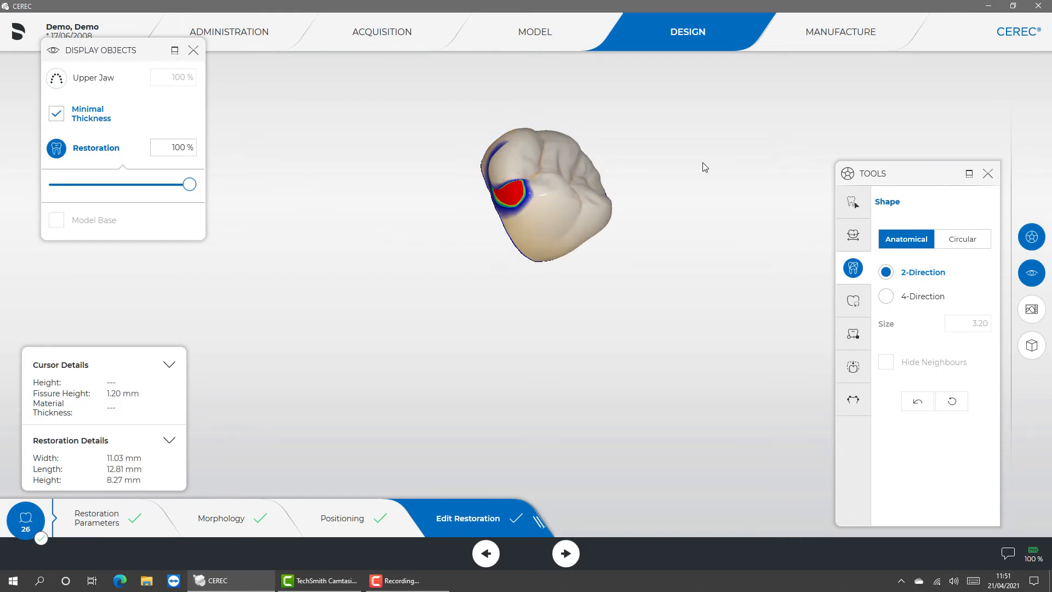
right_click_drag(625, 171, 653, 150)
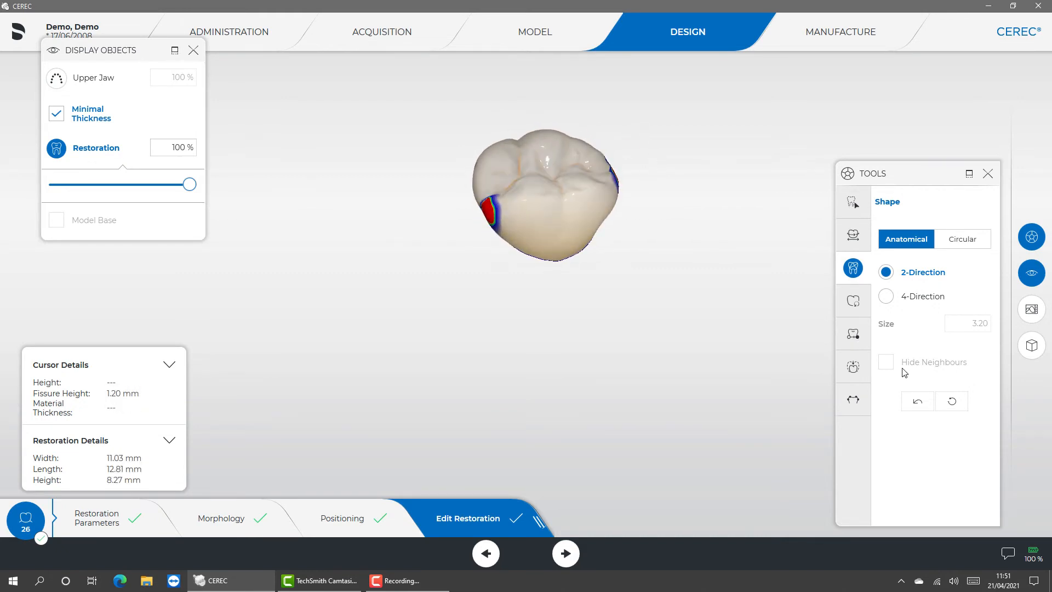
left_click(951, 403)
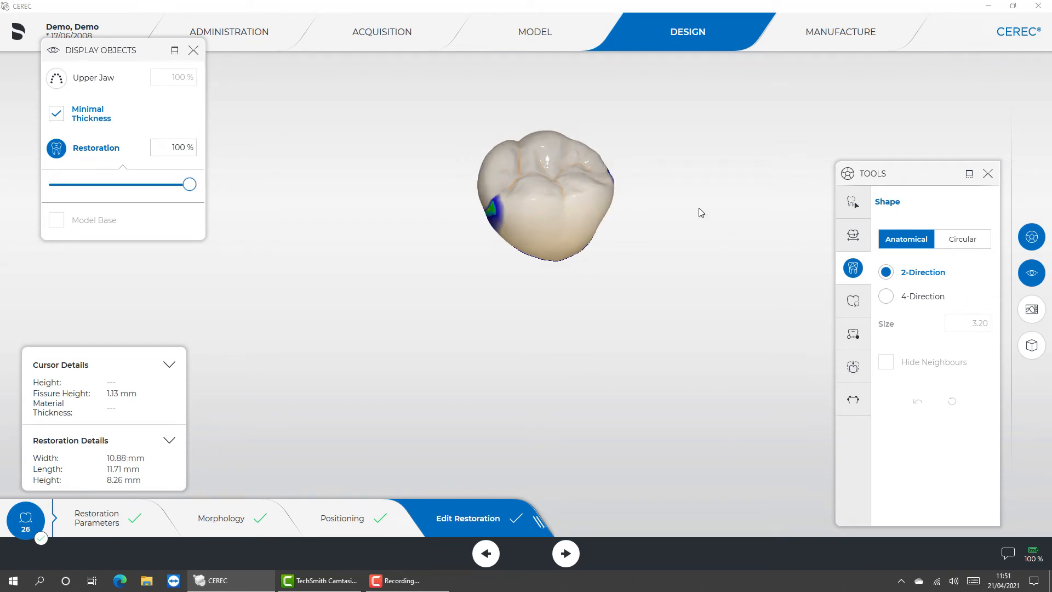
- Reshape the crown's two proximal contact surfaces with the Circular 2-Direction Shape tool at size 3.50
left_click(958, 239)
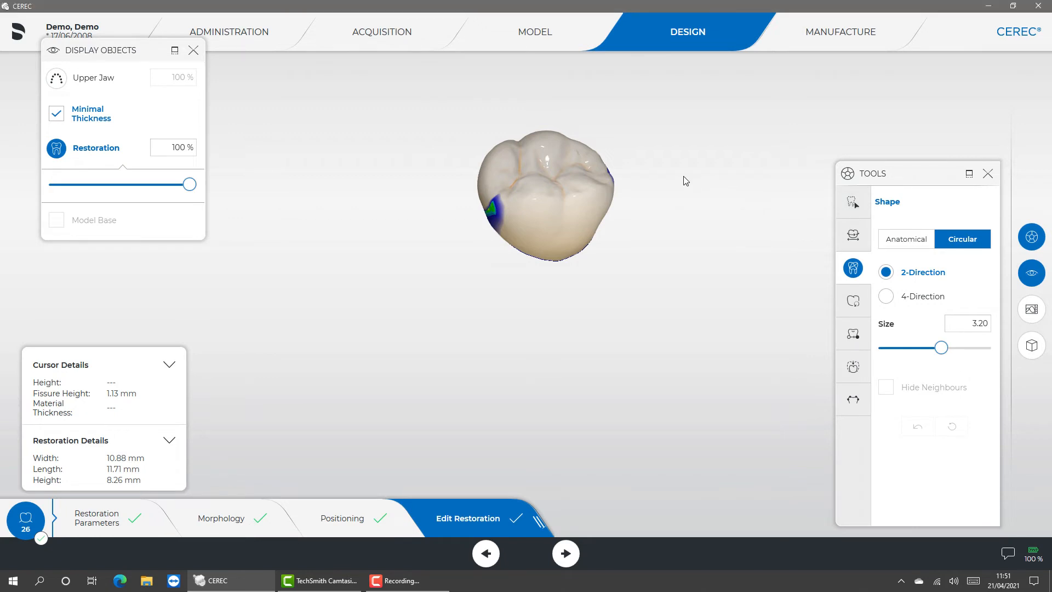
right_click_drag(685, 179, 554, 192)
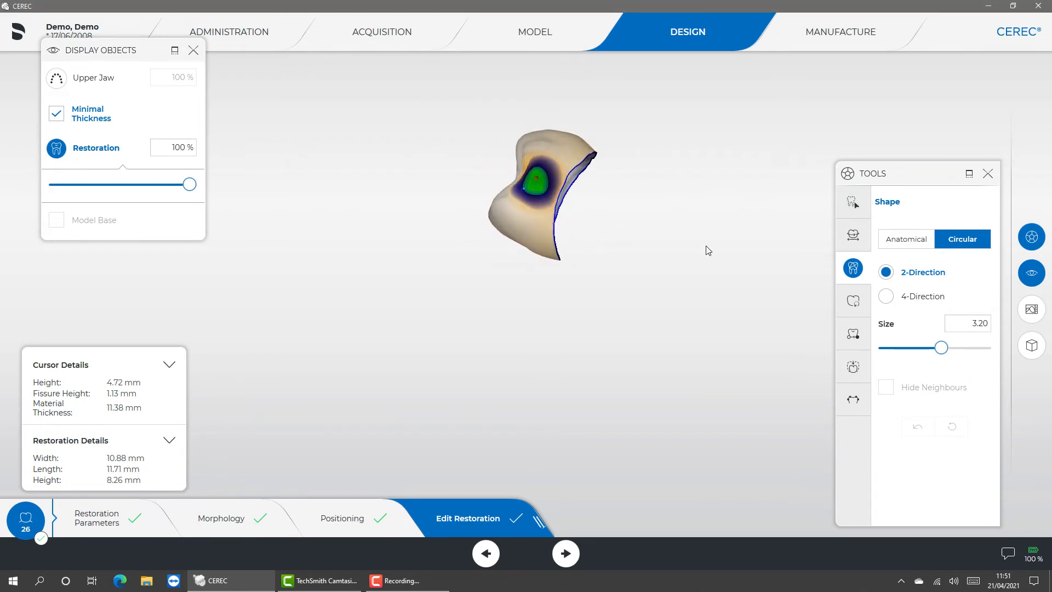
left_click_drag(940, 352, 963, 345)
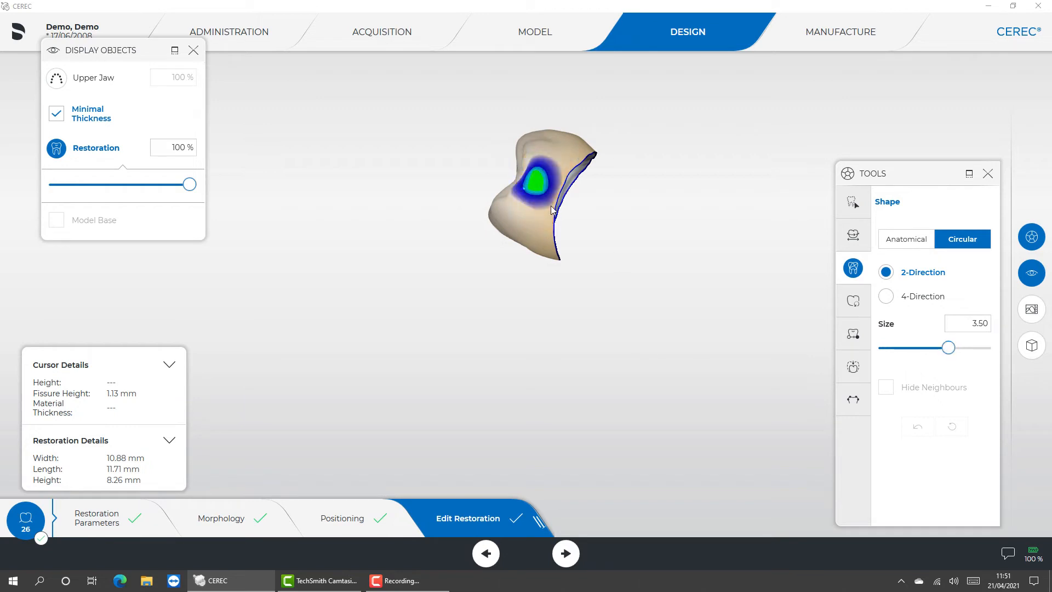
left_click_drag(536, 184, 520, 177)
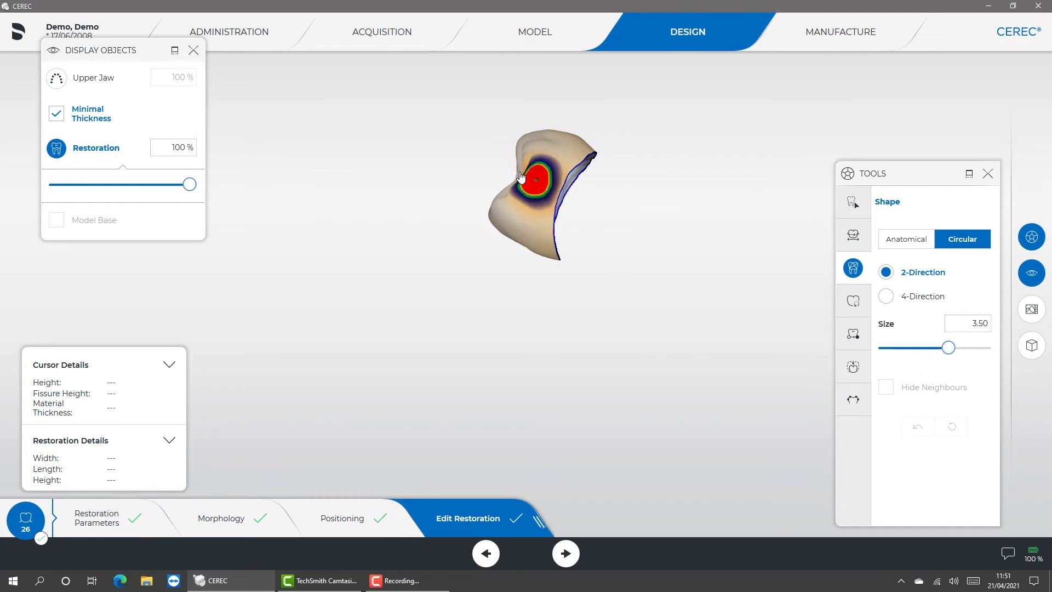
middle_click_drag(464, 166, 570, 170)
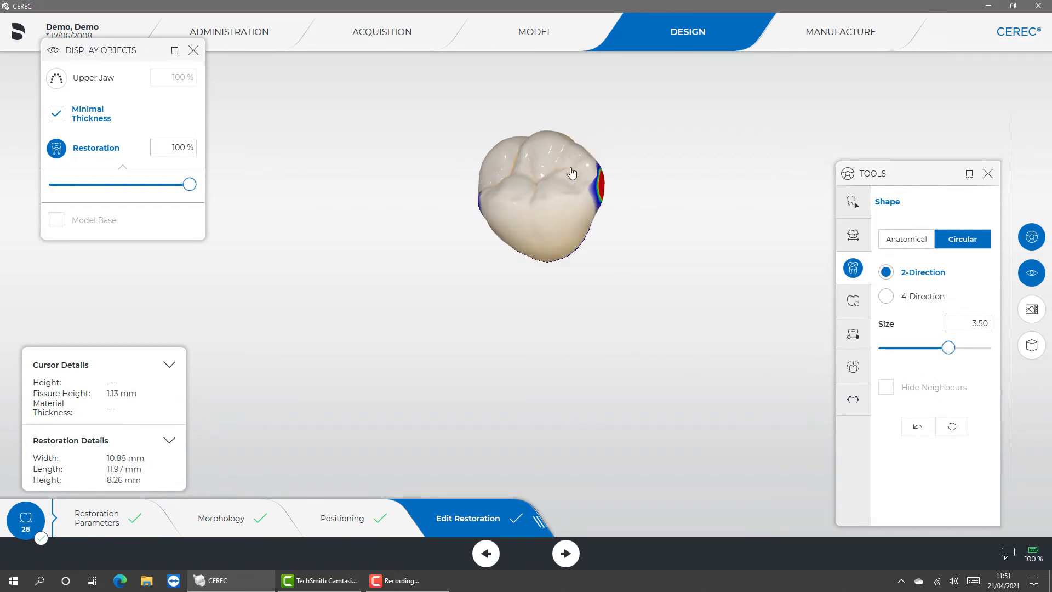
left_click(604, 188)
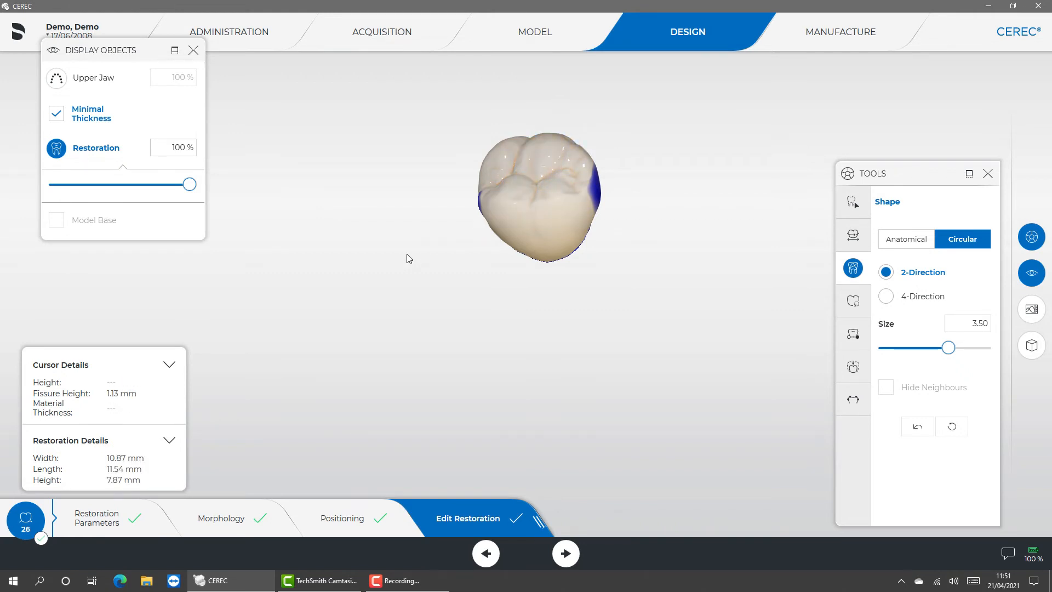
left_click_drag(407, 259, 508, 219)
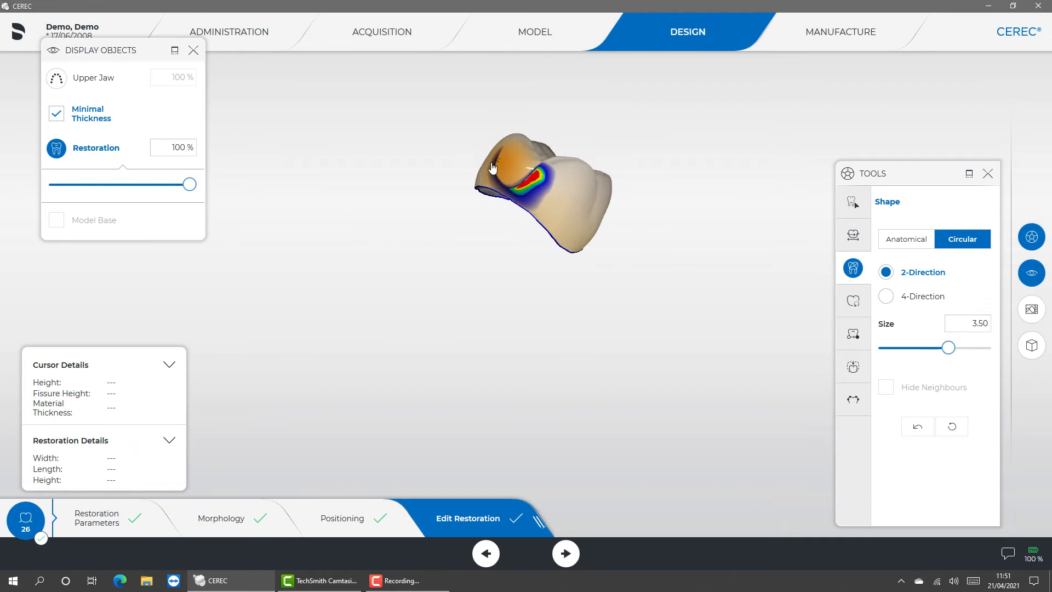
left_click_drag(493, 168, 506, 174)
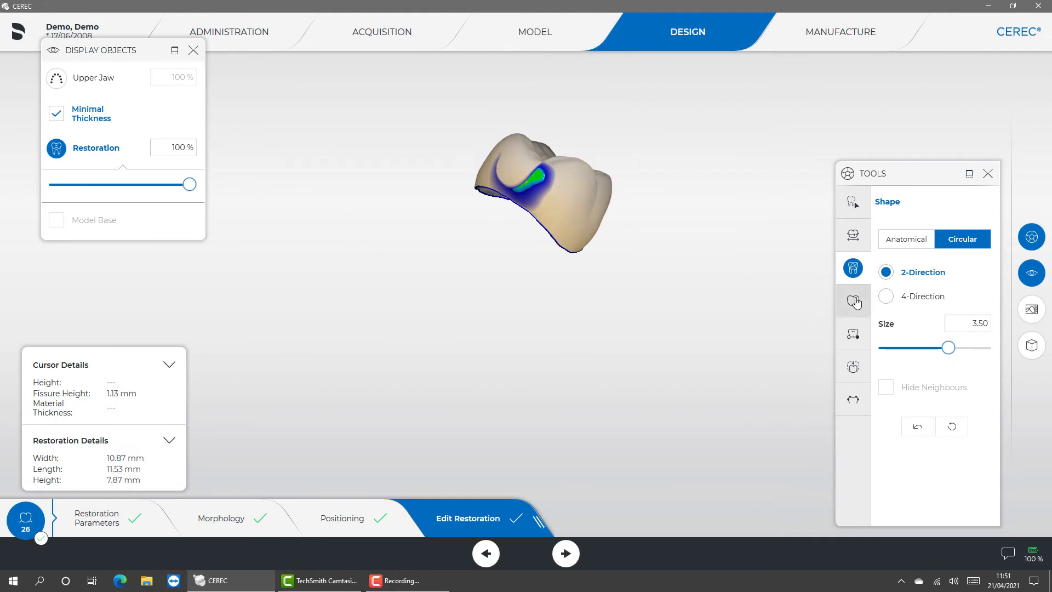
- Try a Biogeneric Variation of 0.39 on the crown and reset the variation
left_click(855, 301)
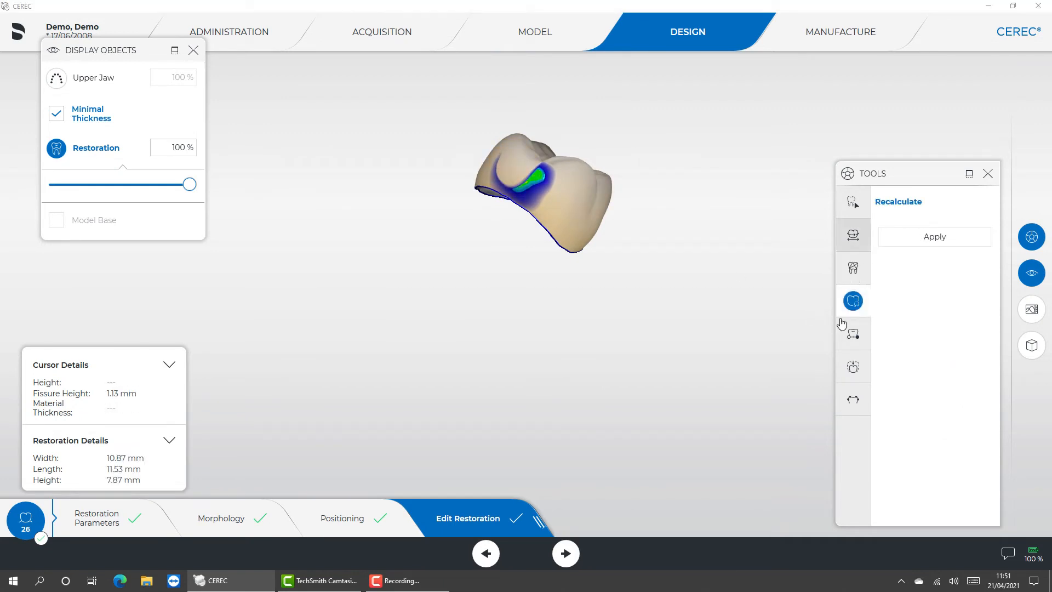
left_click(855, 335)
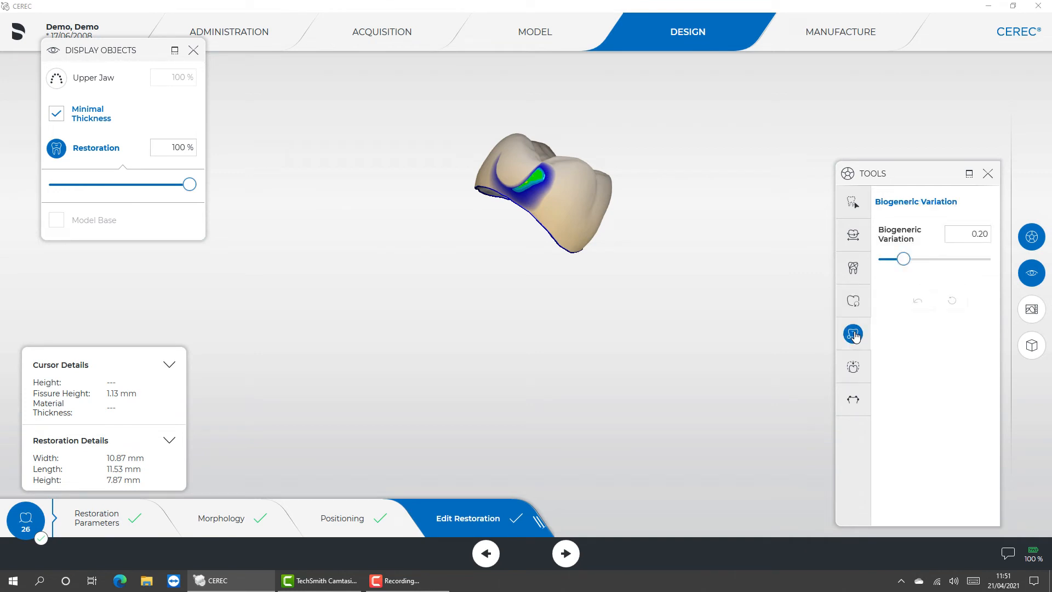
left_click_drag(765, 190, 464, 323)
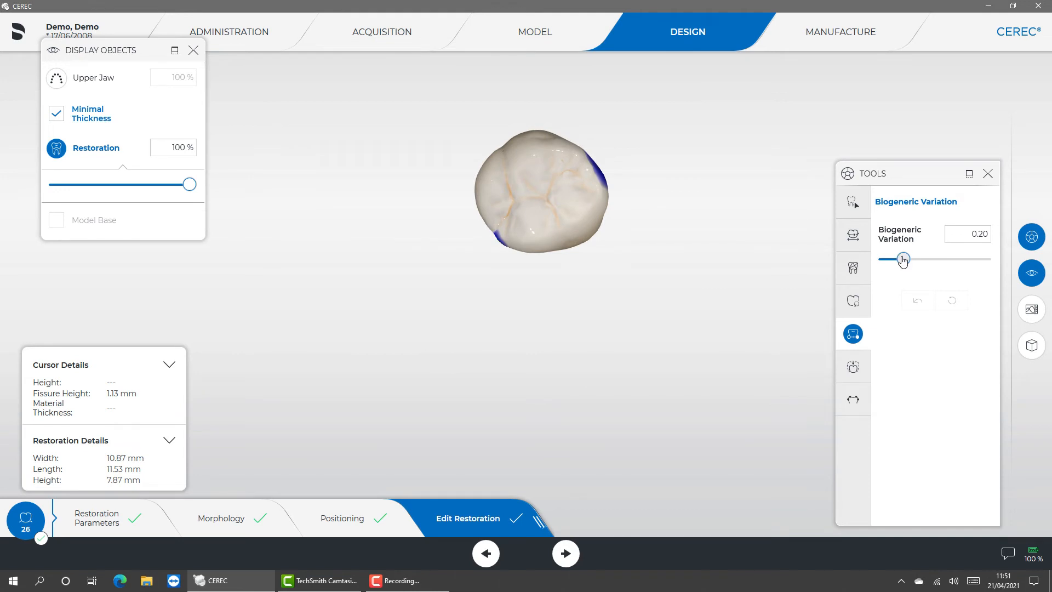
mouse_move(904, 260)
left_mouse_down()
mouse_move(981, 260)
mouse_move(873, 267)
mouse_move(913, 261)
mouse_move(901, 263)
left_mouse_up()
left_click(952, 299)
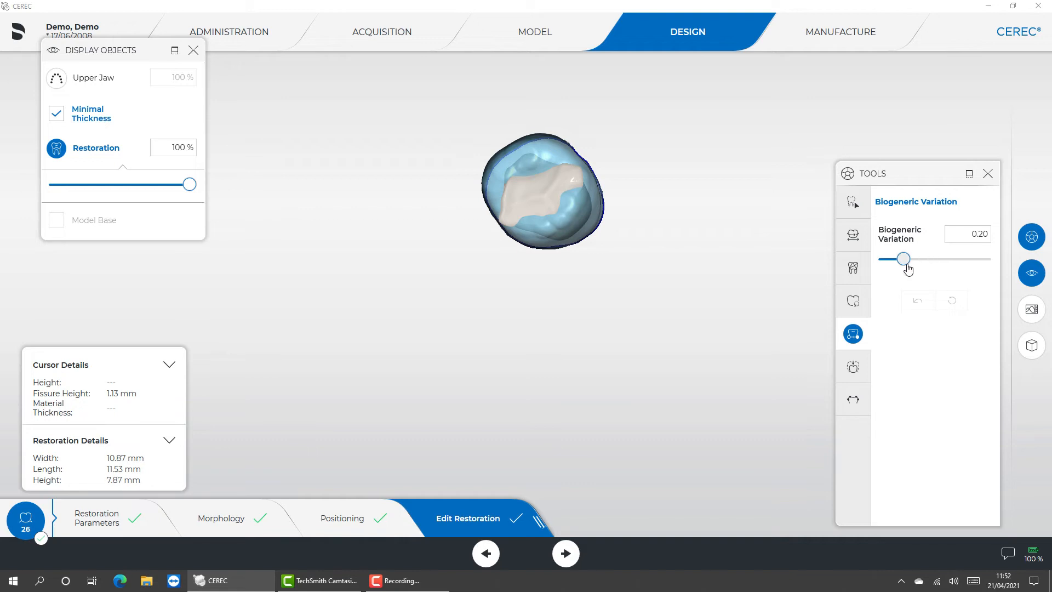
left_click(925, 259)
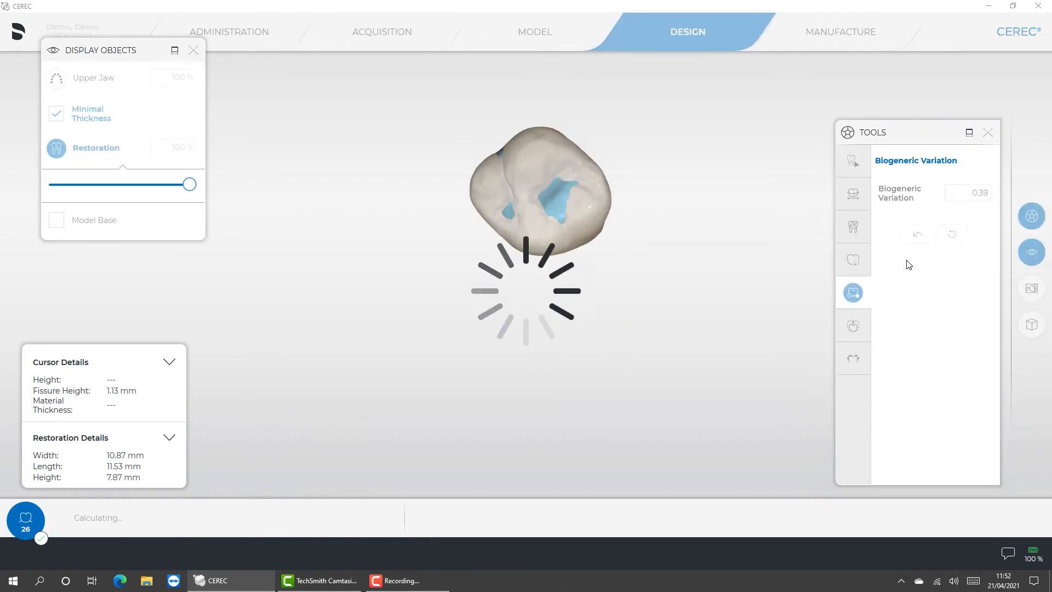
left_click(957, 236)
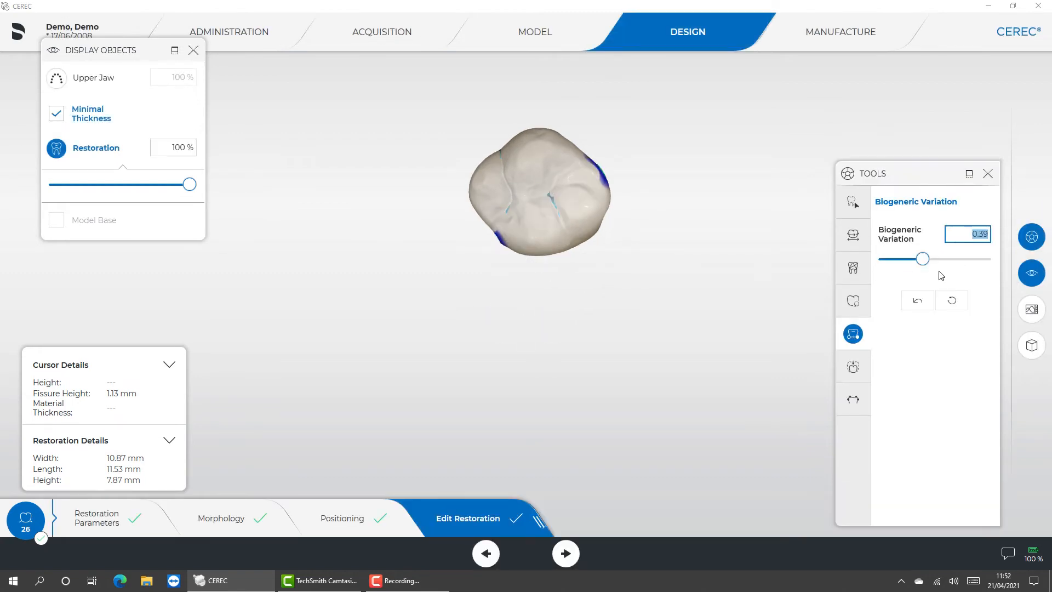
left_click(952, 300)
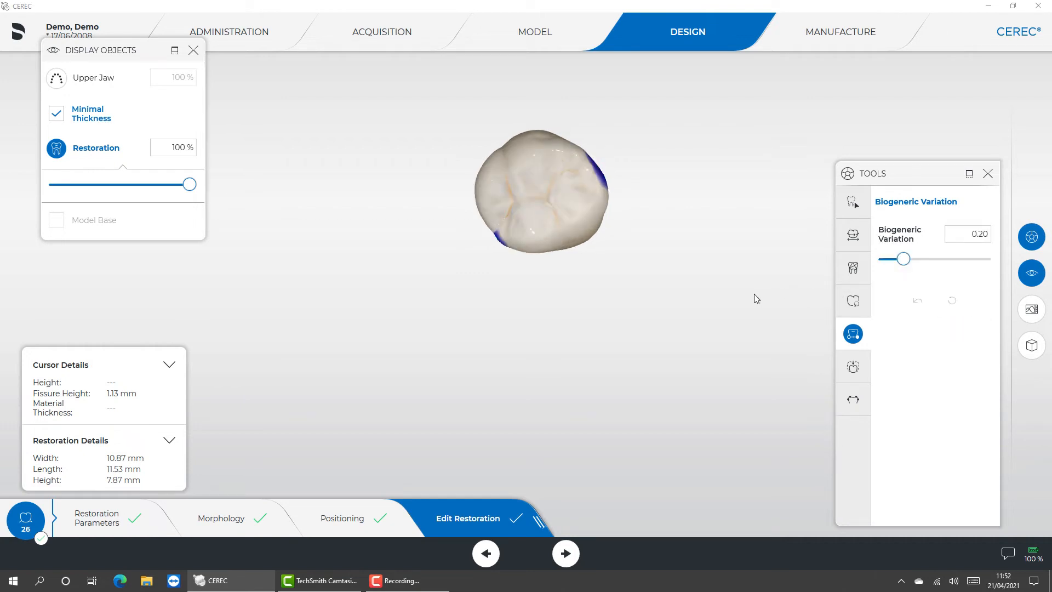
- Try the Reduce tool on the crown at a strength of 0.40 mm, considering minimal thickness
left_click_drag(744, 307, 701, 296)
left_click(853, 366)
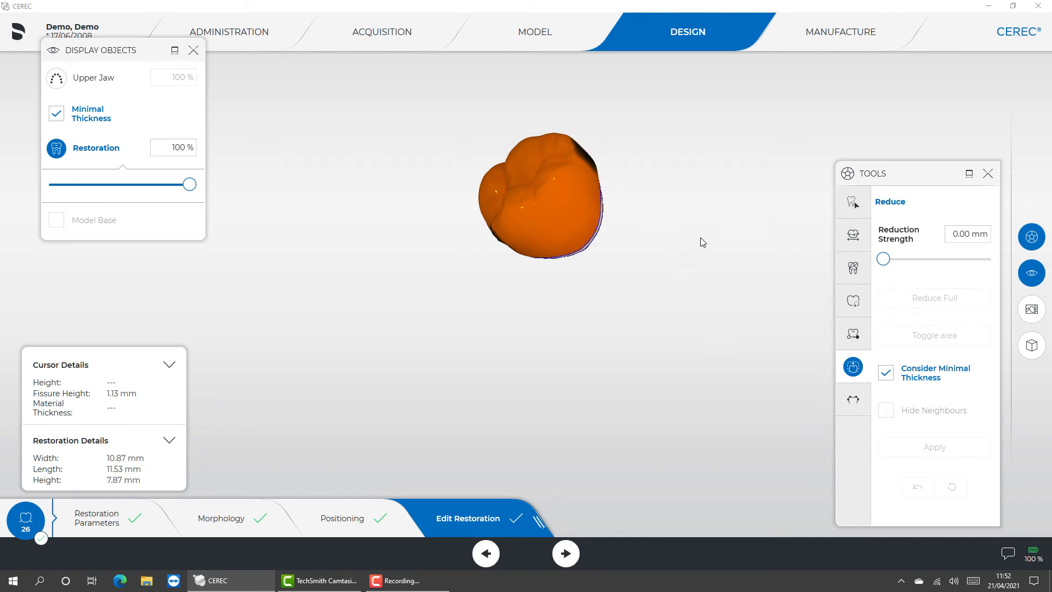
left_click_drag(700, 239, 490, 355)
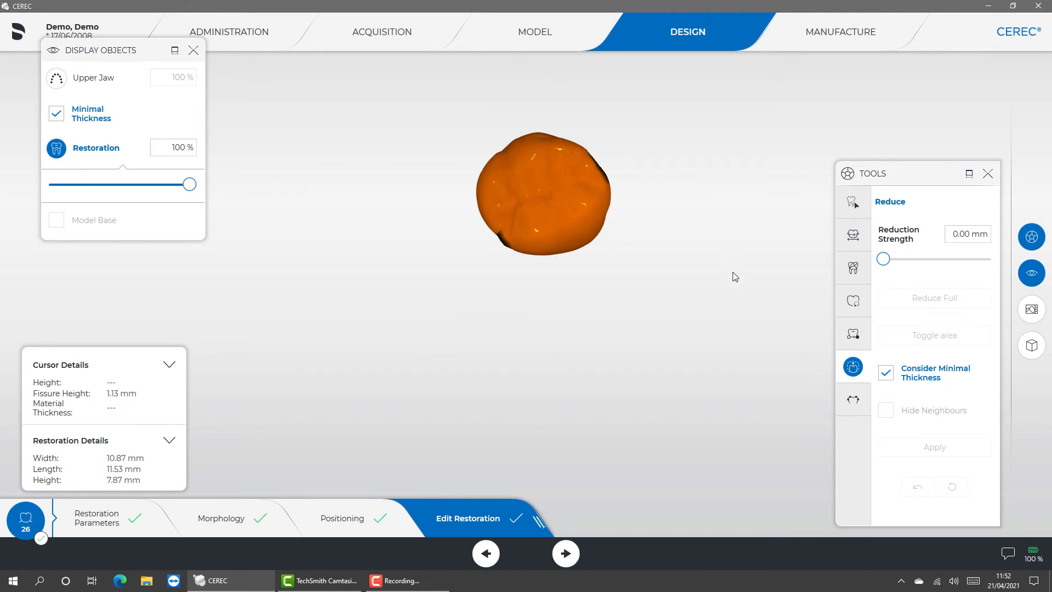
left_click_drag(714, 255, 693, 221)
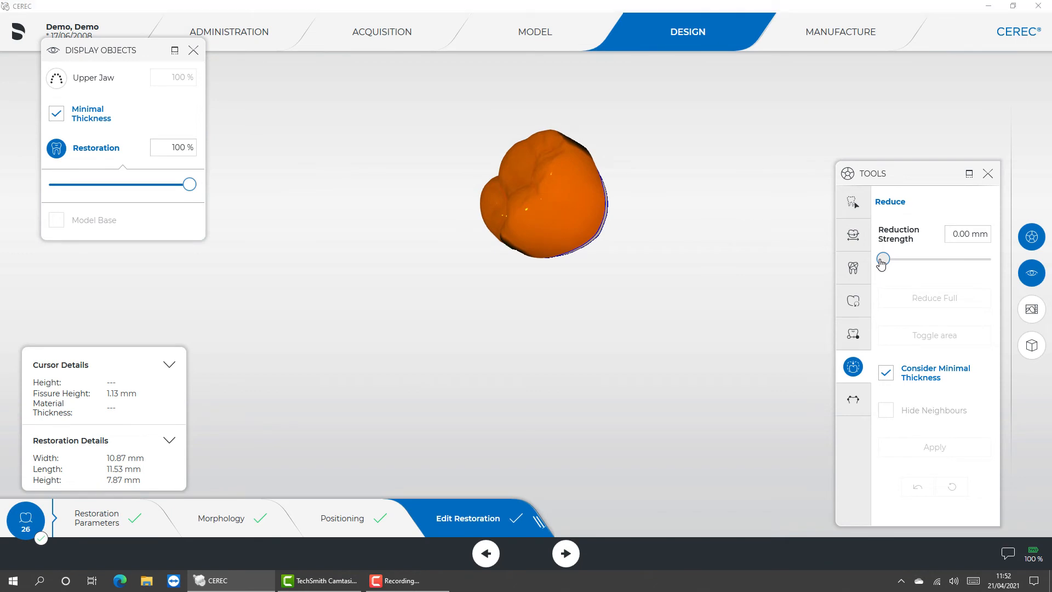
left_click_drag(882, 263, 931, 262)
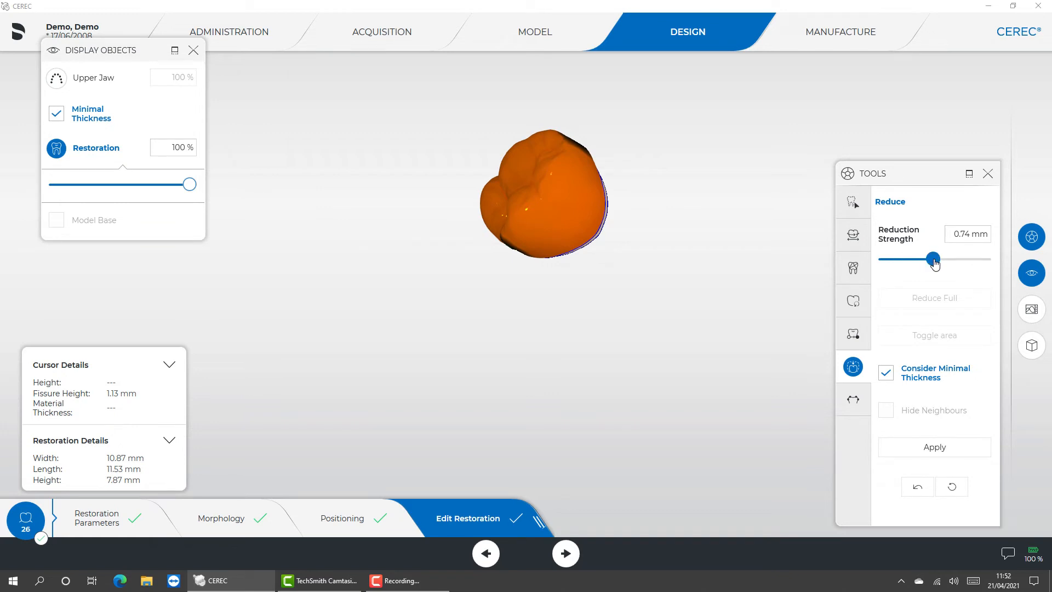
left_click_drag(934, 263, 911, 262)
left_click_drag(565, 236, 571, 269)
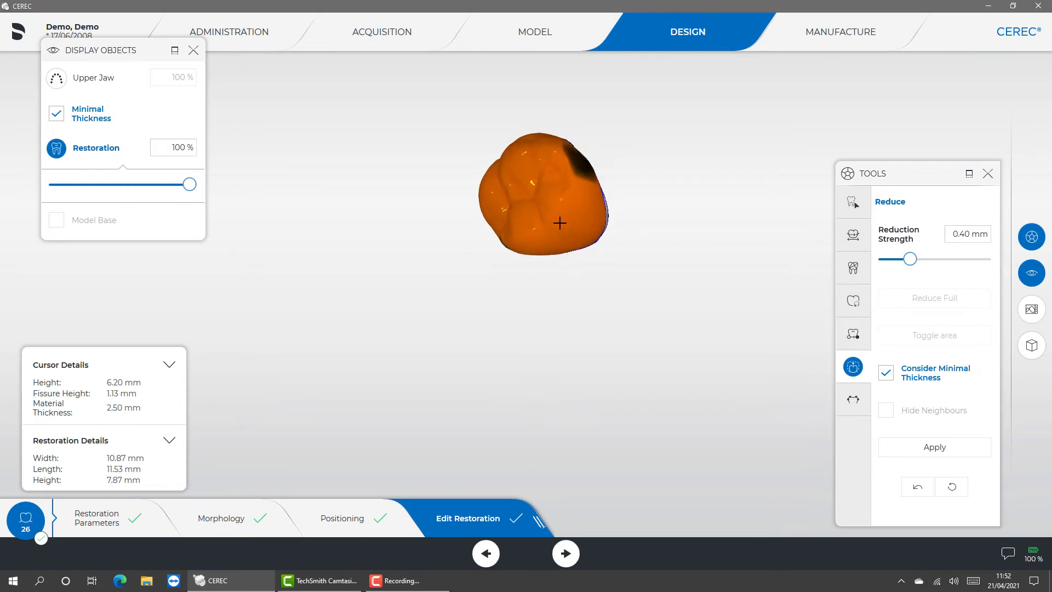
left_click_drag(559, 222, 556, 269)
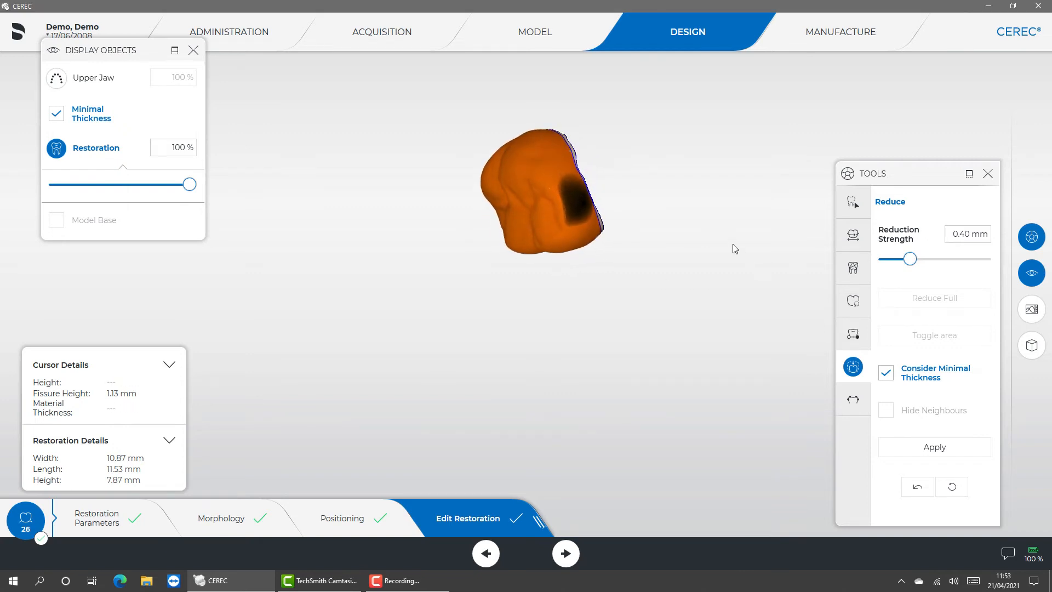
left_click_drag(670, 252, 712, 274)
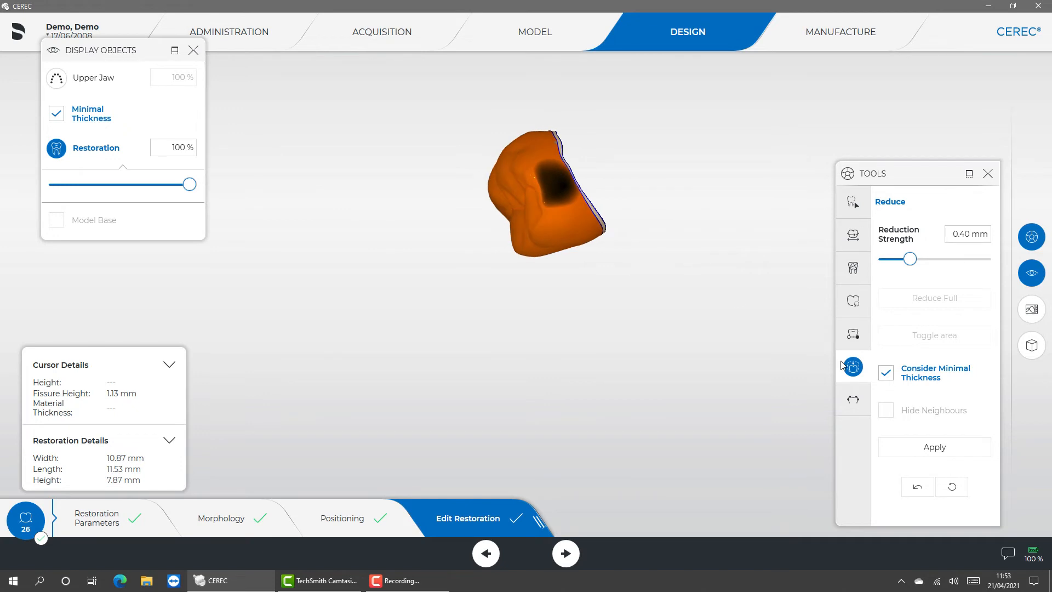
- Try reducing the crown by 1.50 mm without considering minimal thickness, and reset the reduction
left_click(887, 374)
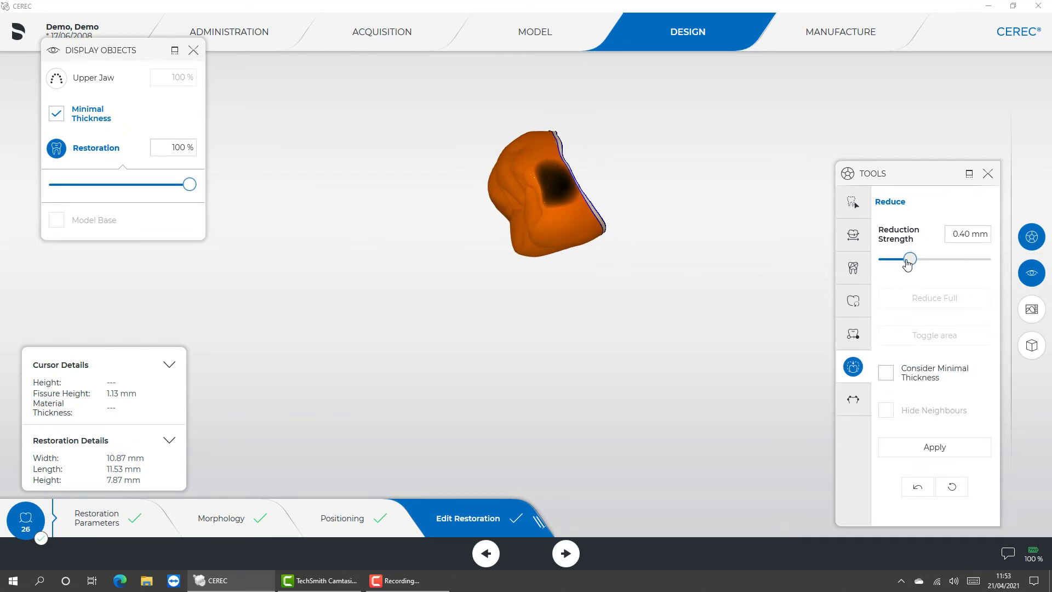
left_click_drag(908, 261, 986, 263)
left_click_drag(524, 252, 587, 177)
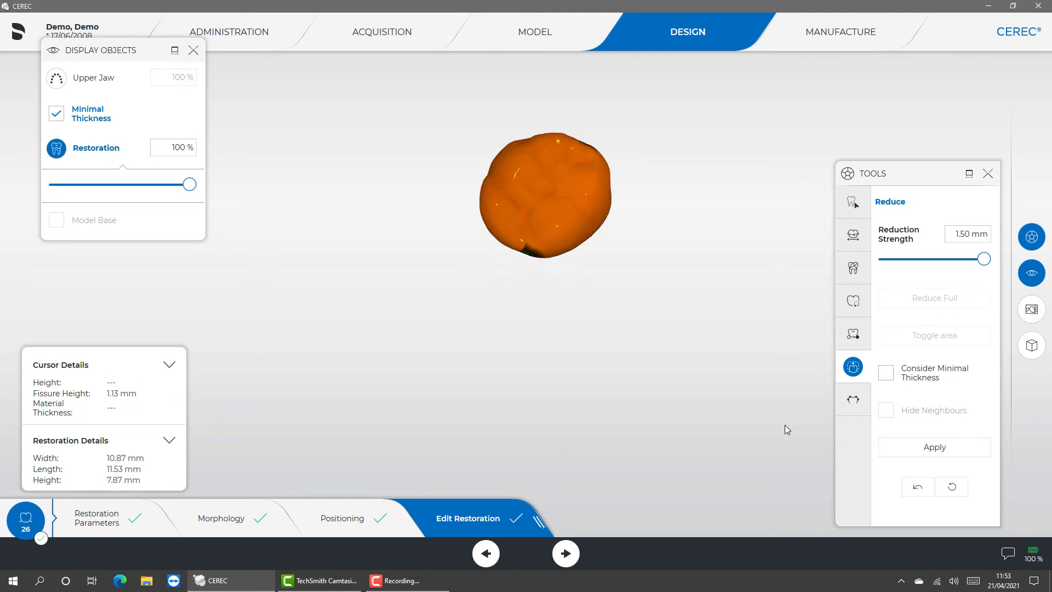
left_click(936, 448)
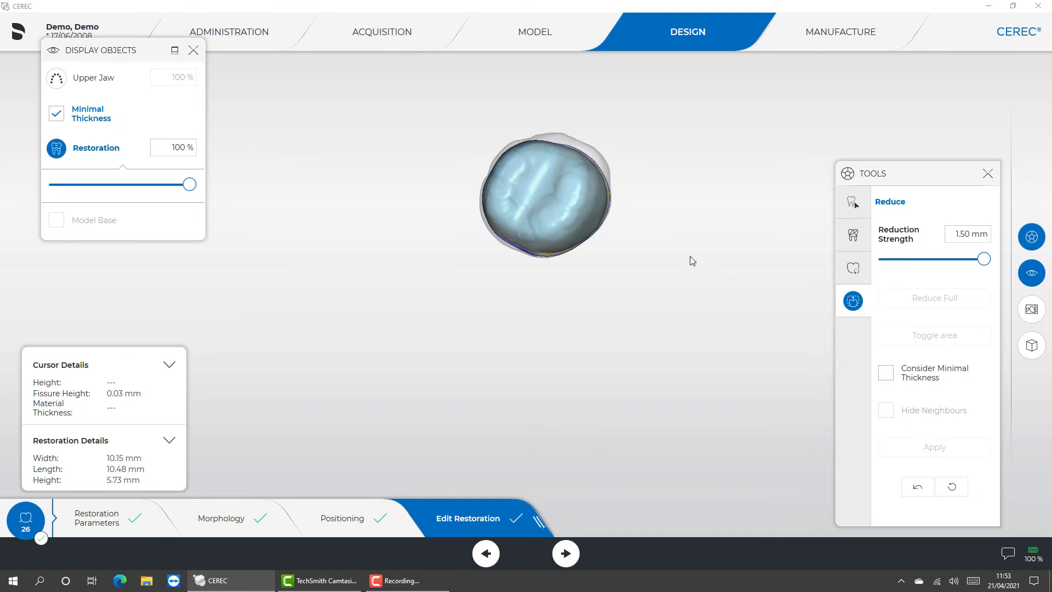
left_click_drag(825, 332, 371, 208)
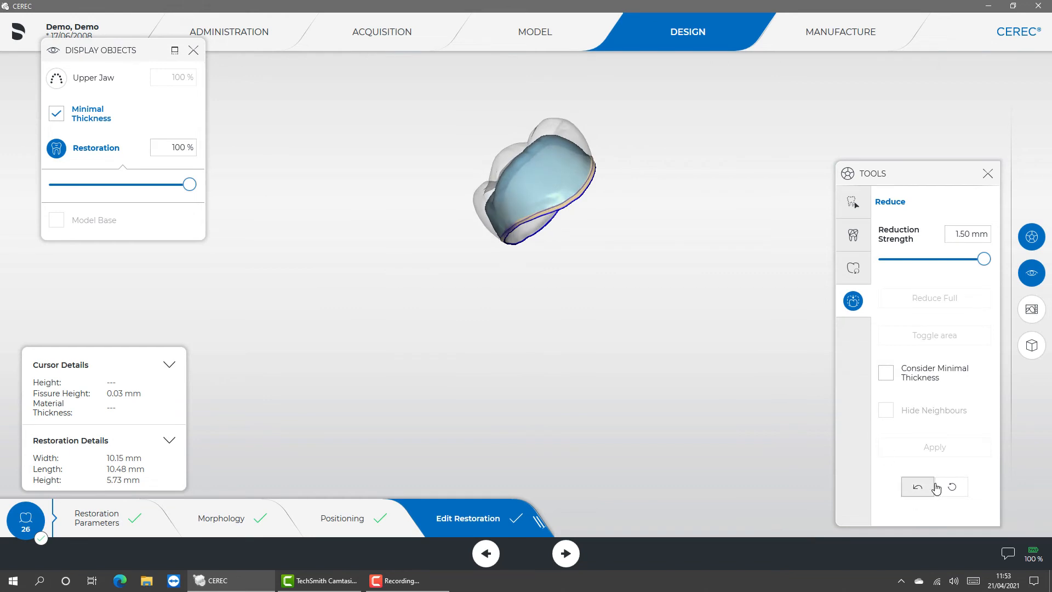
left_click(956, 489)
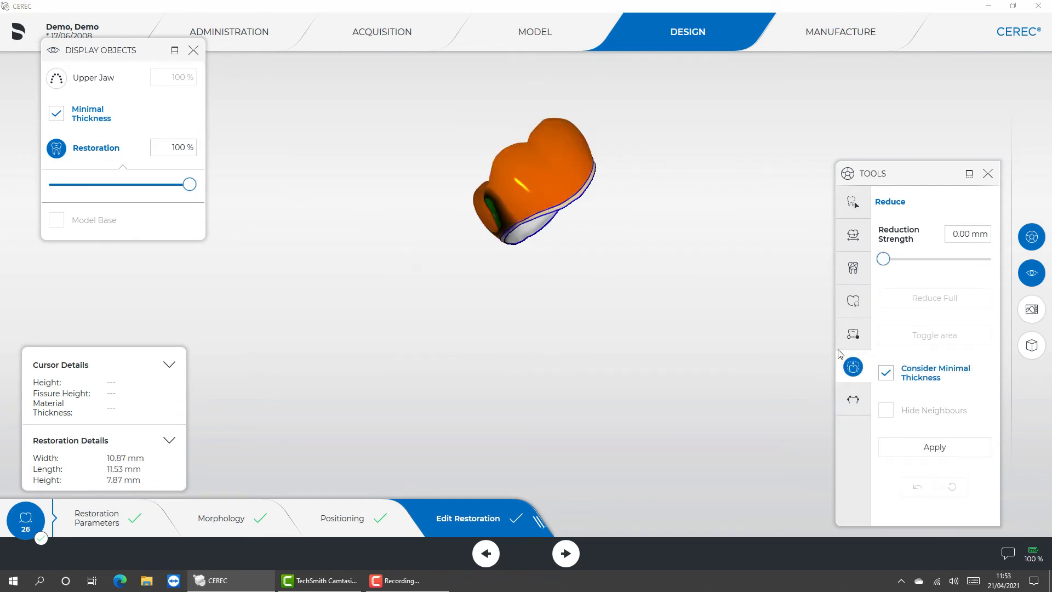
- Adjust the crown's distal and mesial contacts automatically and check both contact surfaces
left_click(855, 399)
left_click(899, 237)
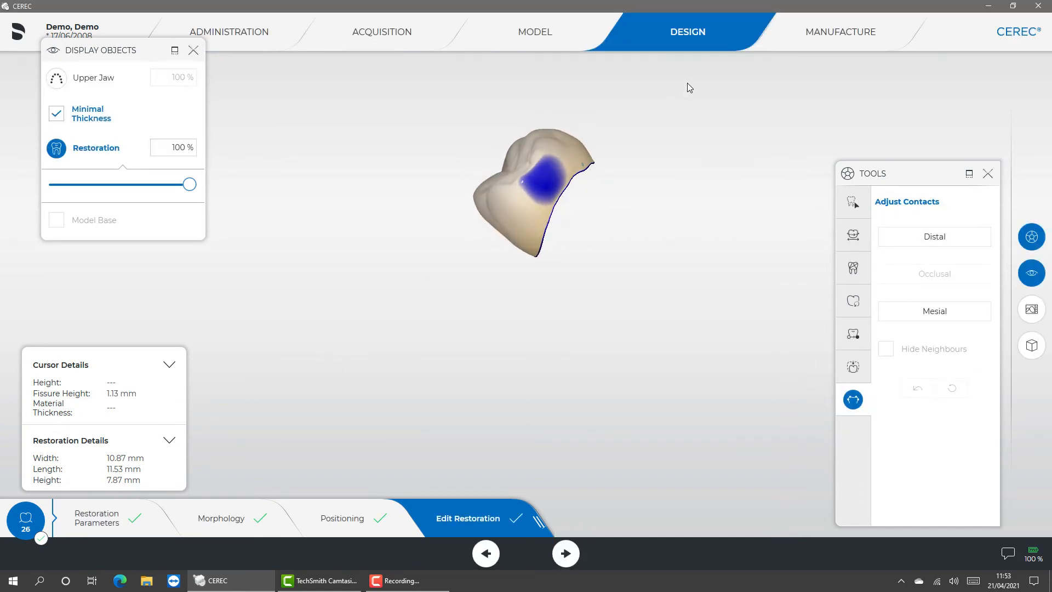
left_click(927, 317)
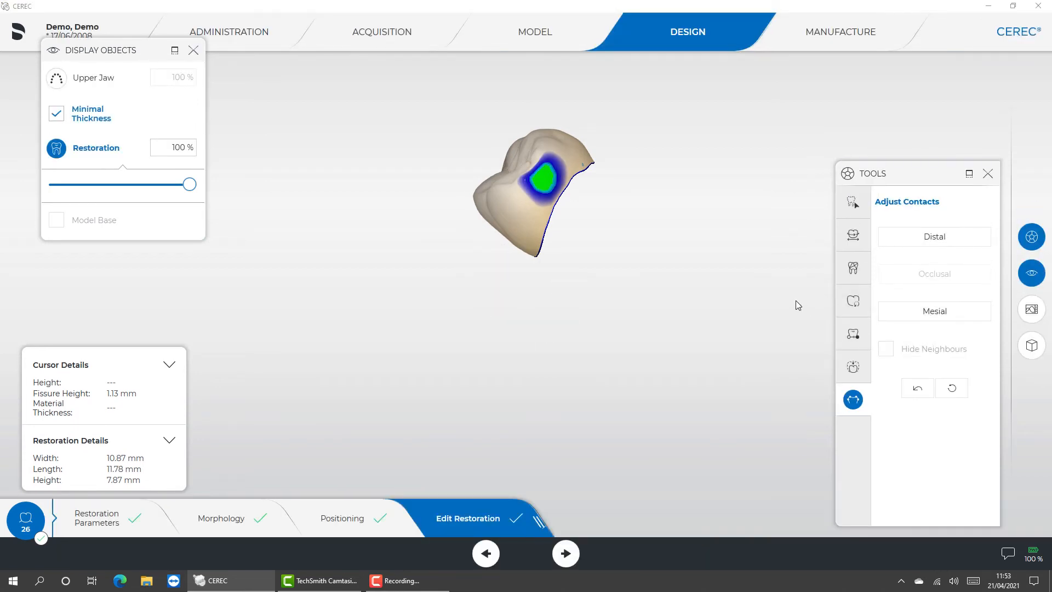
left_click_drag(598, 271, 578, 237)
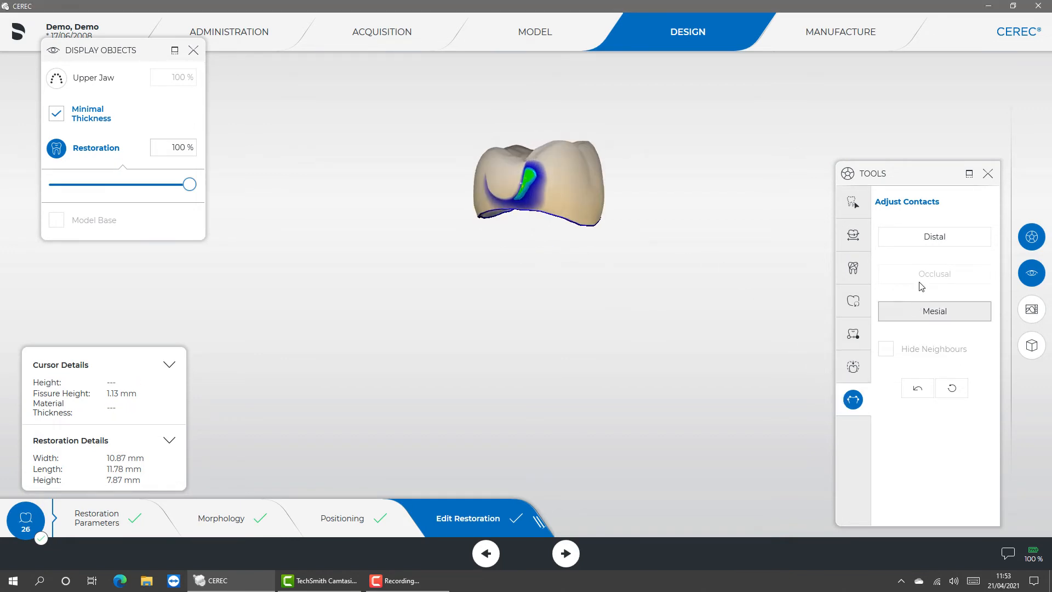
left_click(924, 238)
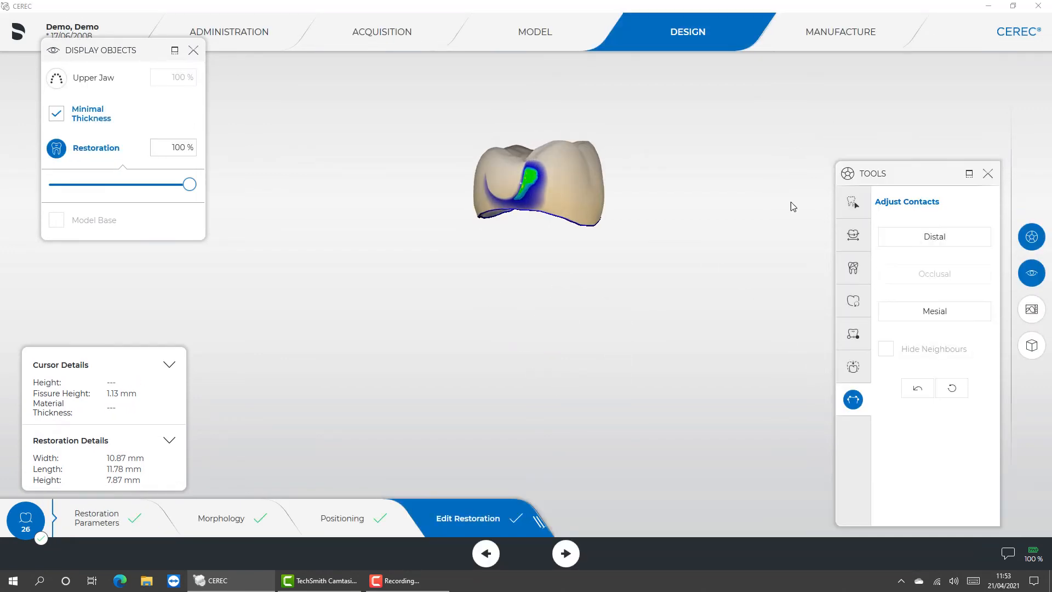
left_click_drag(666, 239, 585, 140)
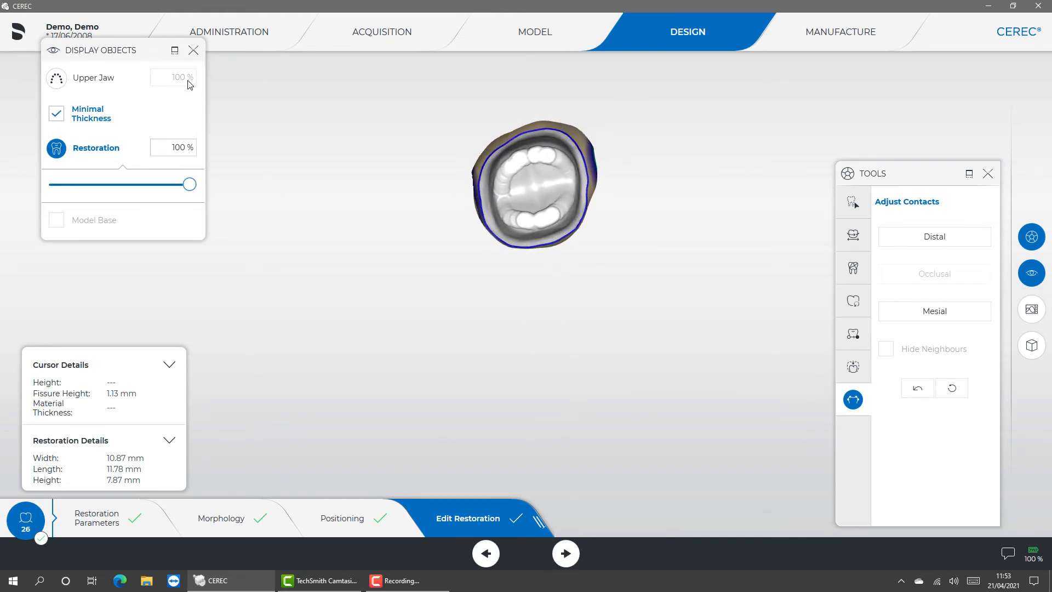
- Save the case, moving the Display Objects window out of the way, and proceed to the Manufacture phase
left_click(17, 35)
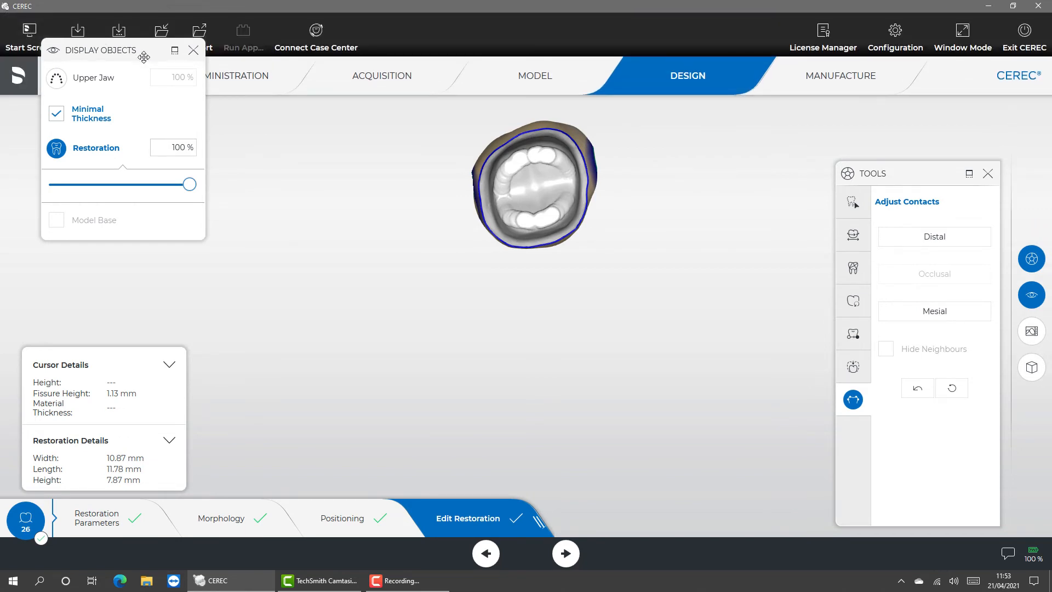
left_click_drag(144, 57, 115, 166)
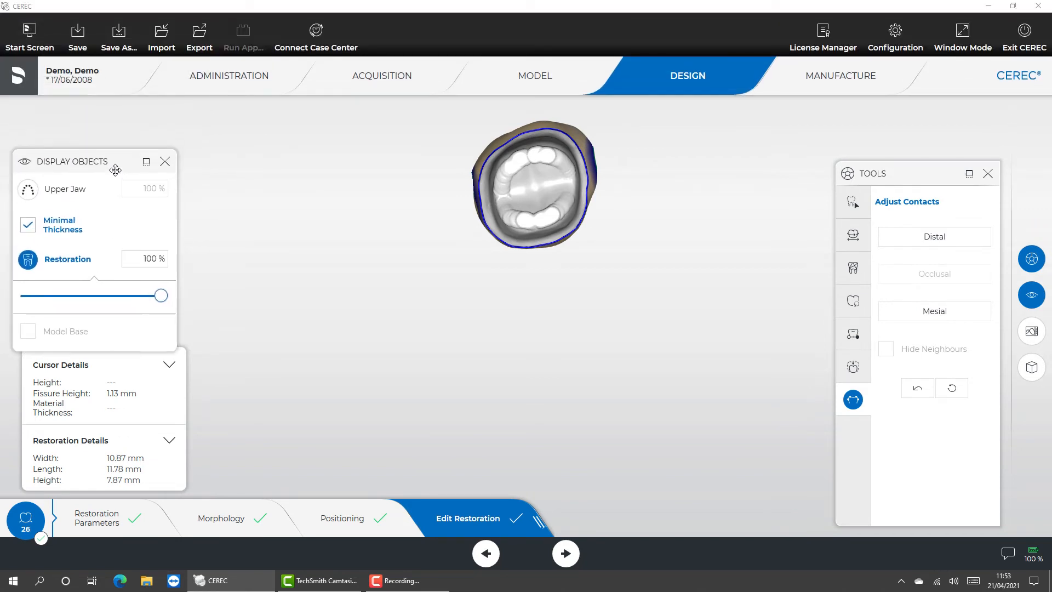
left_click(76, 38)
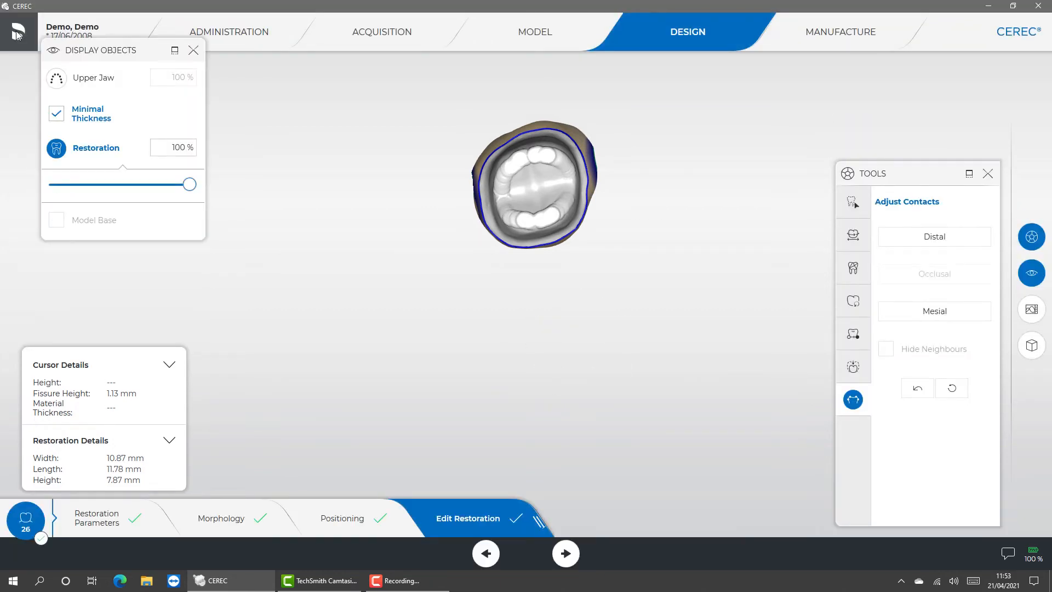
left_click(18, 31)
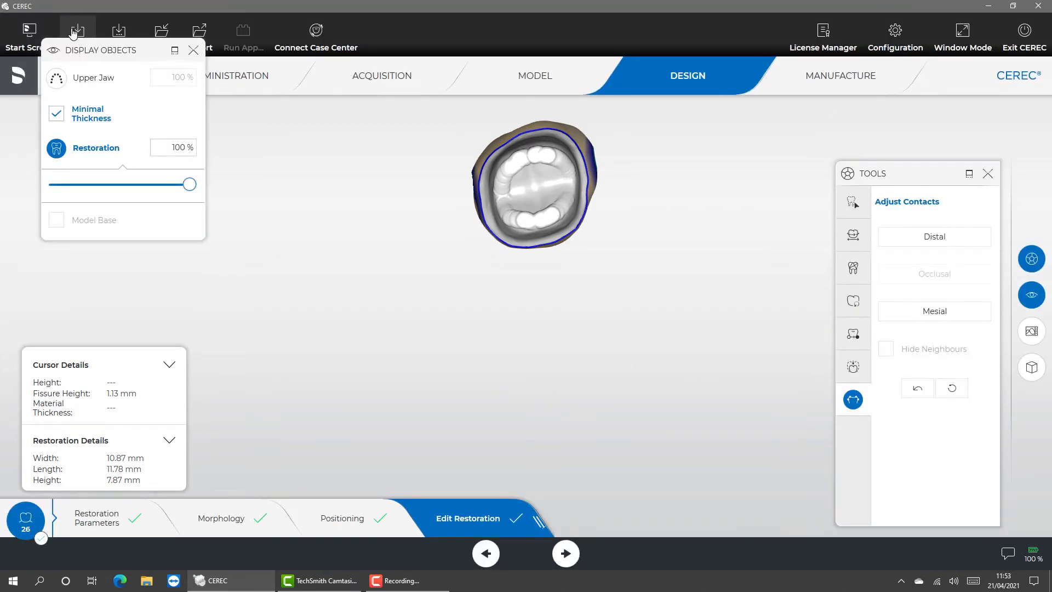
left_click_drag(144, 57, 115, 167)
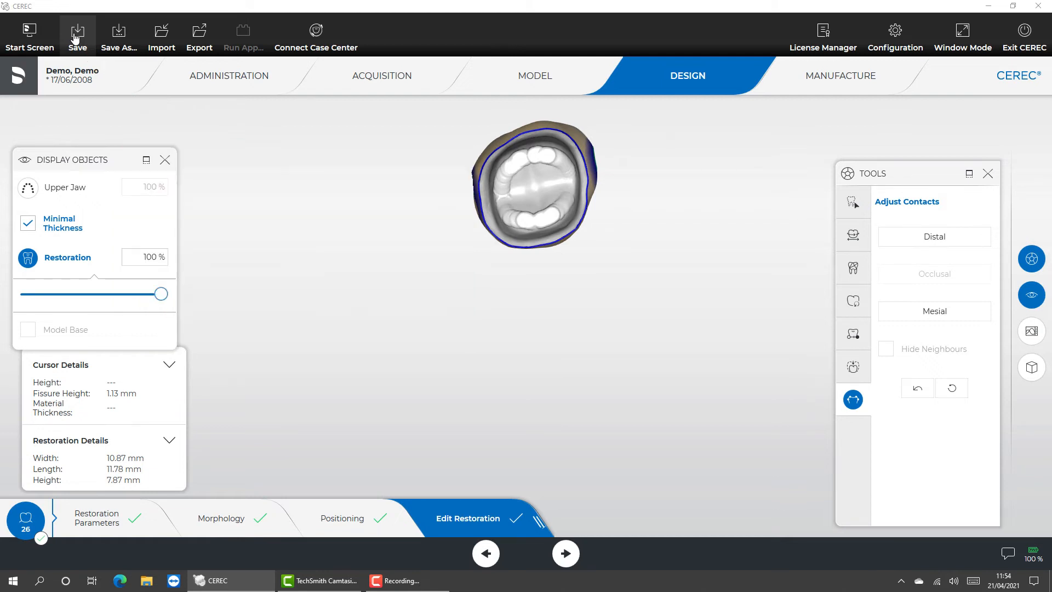
left_click(77, 34)
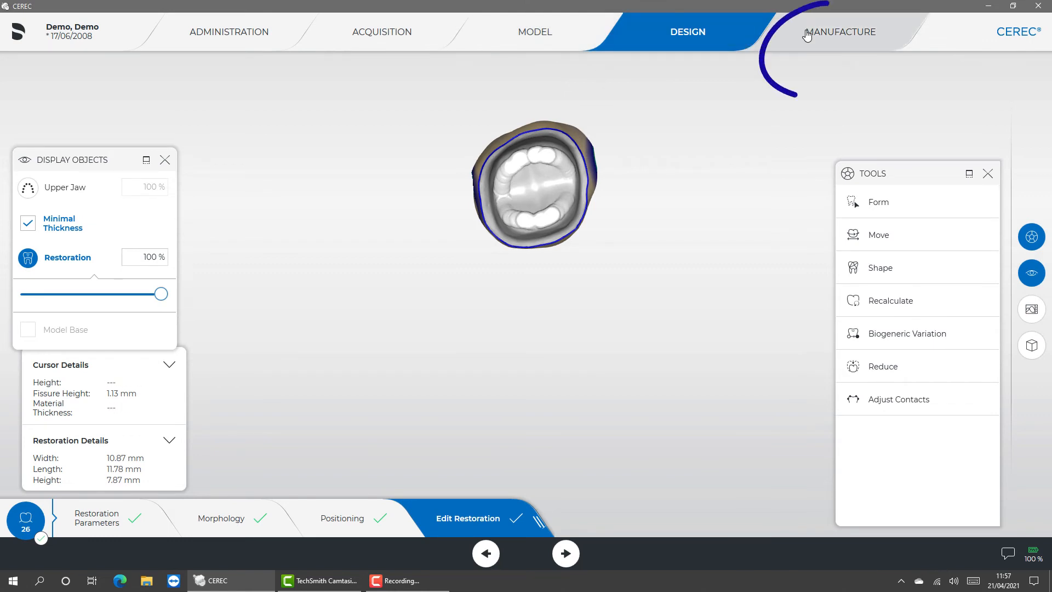
left_click(807, 34)
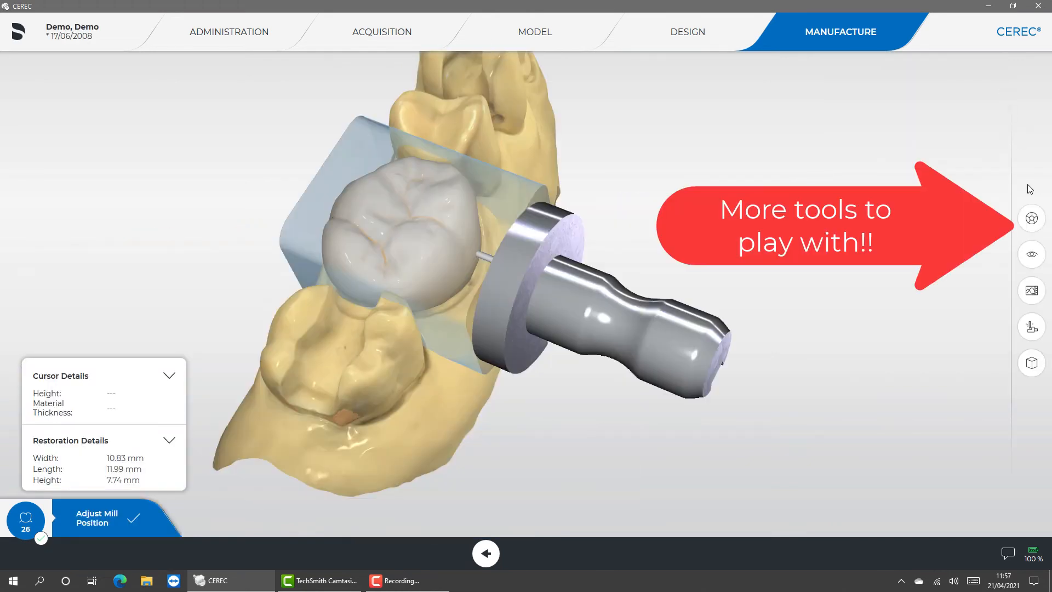
- Try rotating the sprue to a different side of the crown and reset the sprue position
left_click(1032, 218)
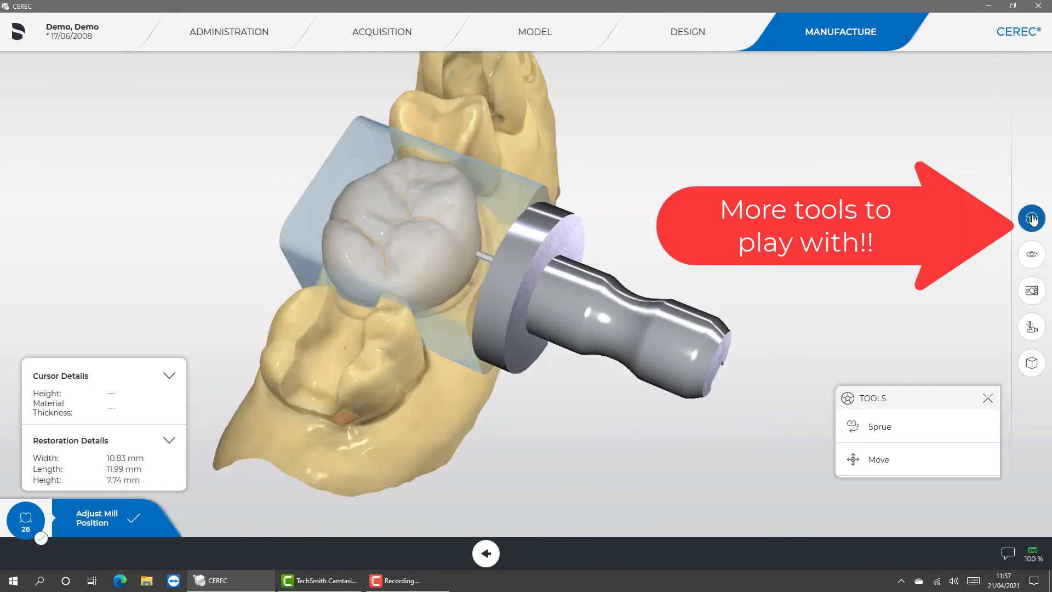
left_click(879, 426)
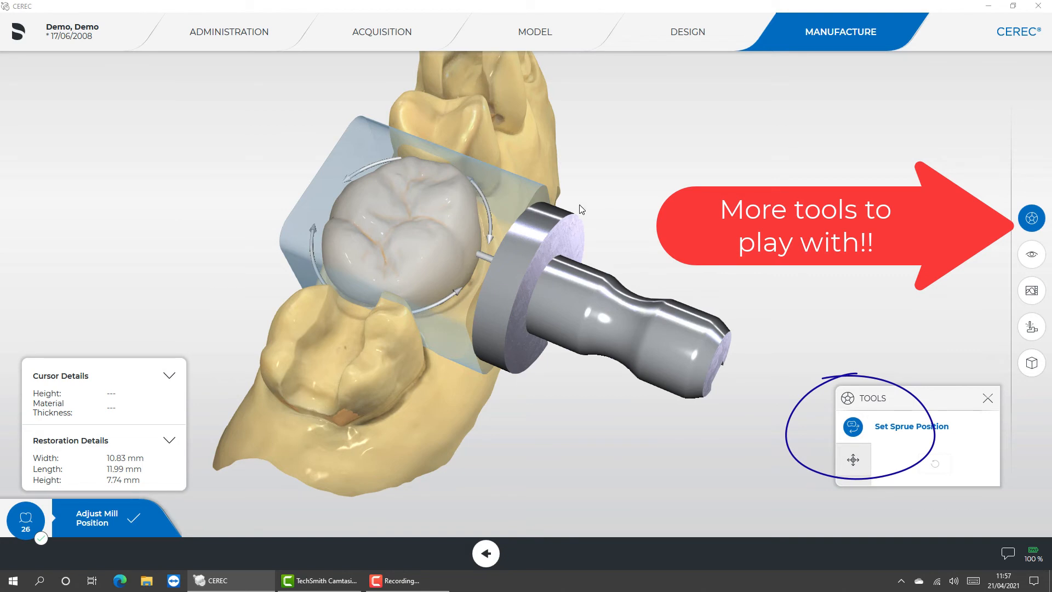
mouse_move(483, 200)
left_mouse_down()
mouse_move(443, 129)
mouse_move(371, 106)
mouse_move(294, 225)
mouse_move(337, 239)
left_mouse_up()
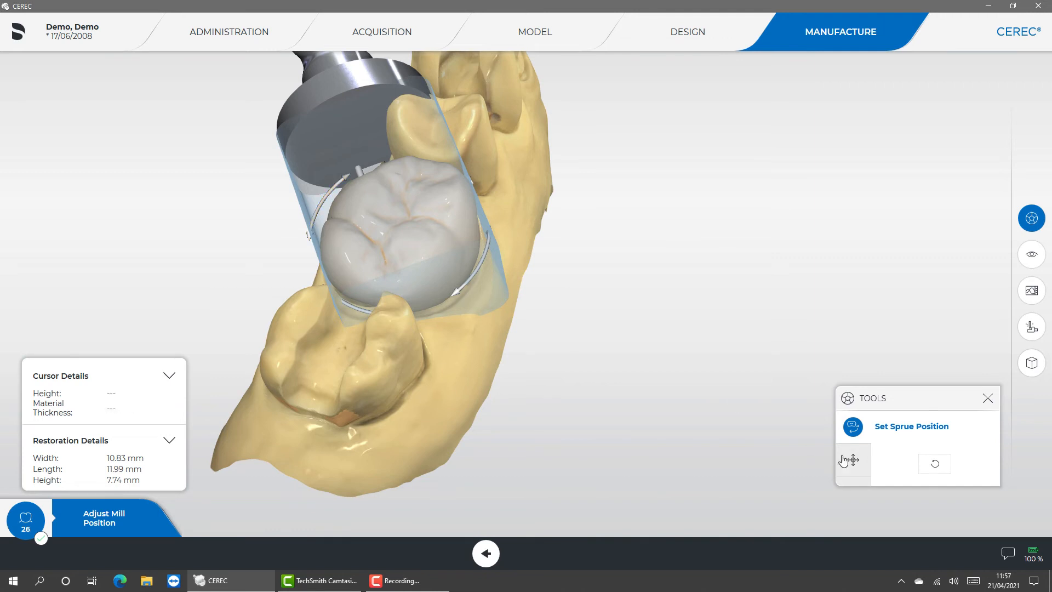
left_click(933, 465)
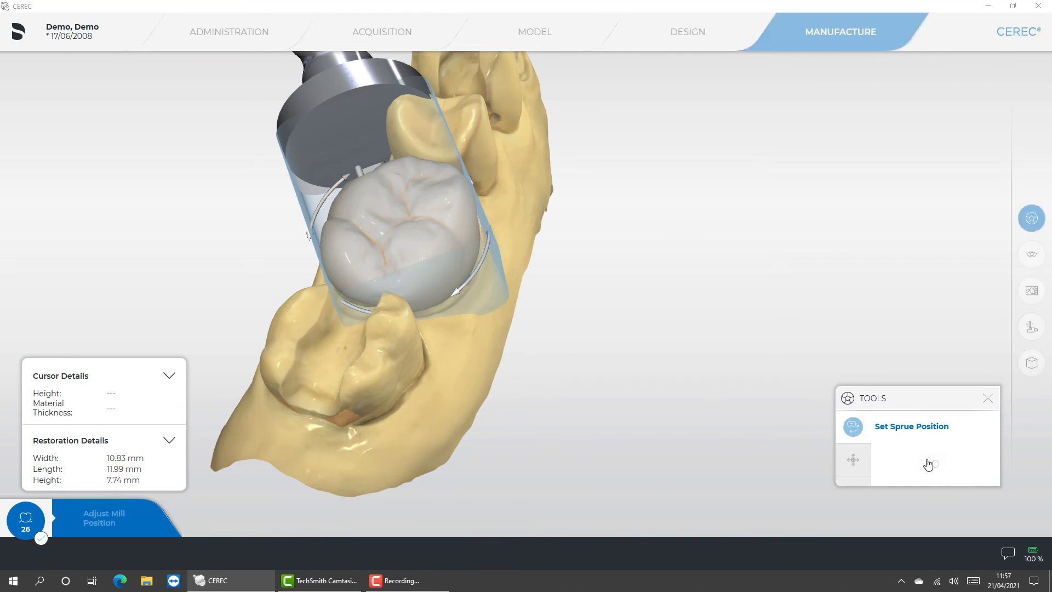
- Shift the milling block slightly relative to the crown with the Move tool and close the tools
left_click_drag(921, 399, 918, 239)
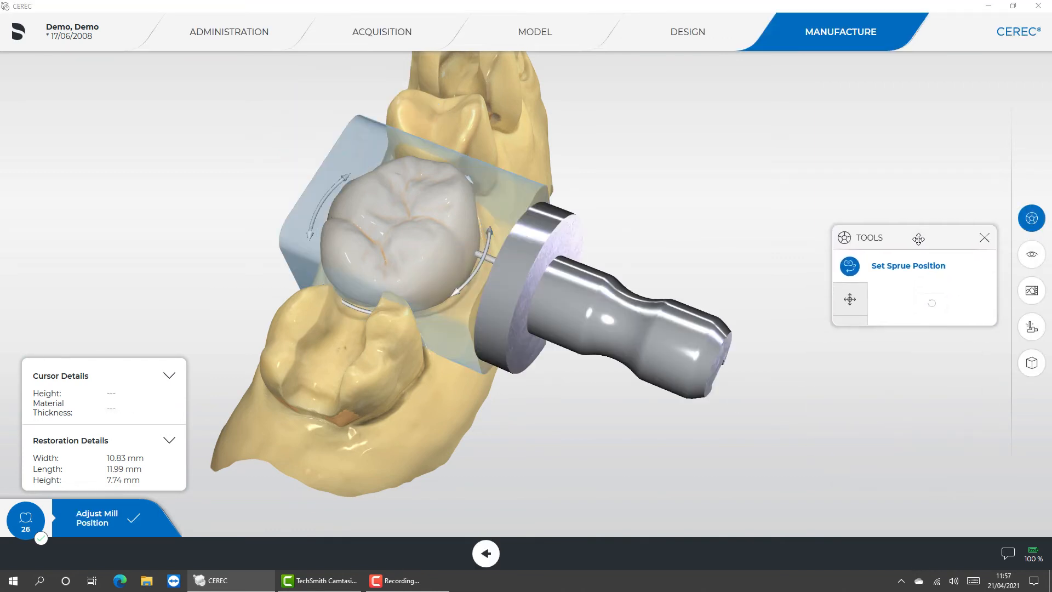
left_click(850, 299)
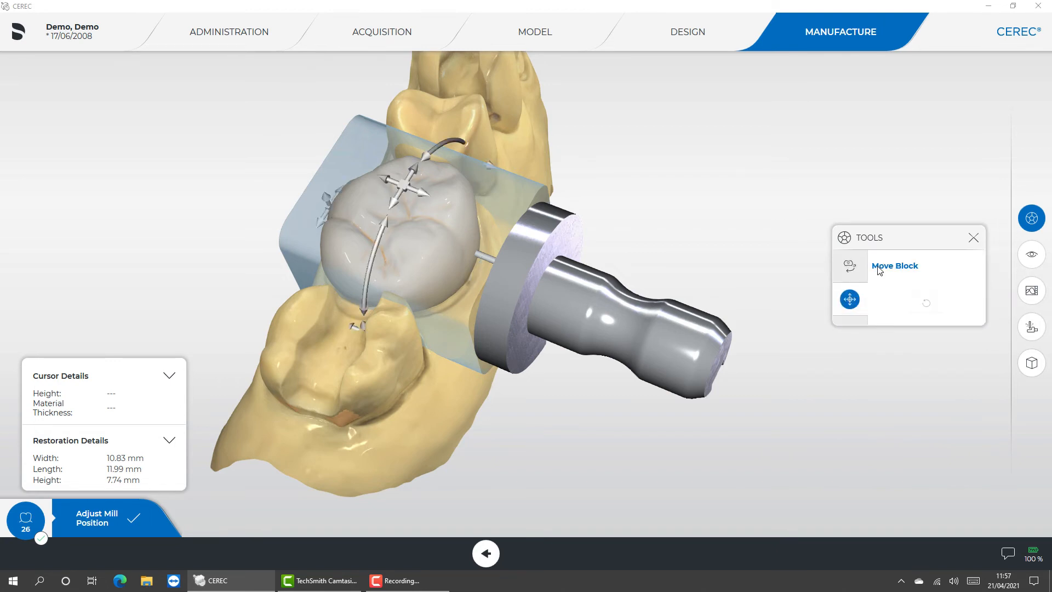
left_click_drag(419, 189, 391, 199)
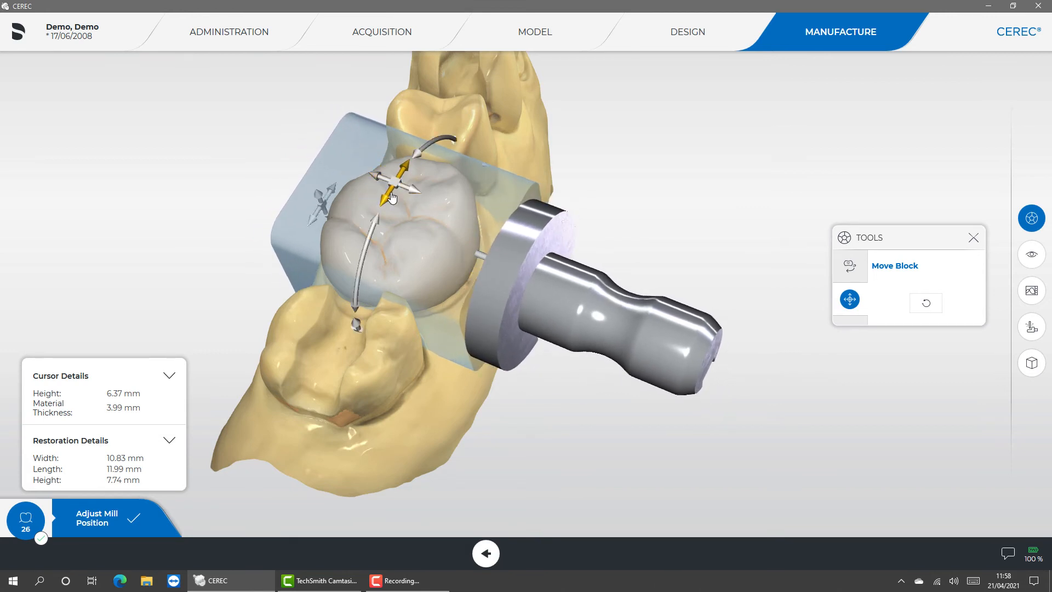
left_click(974, 238)
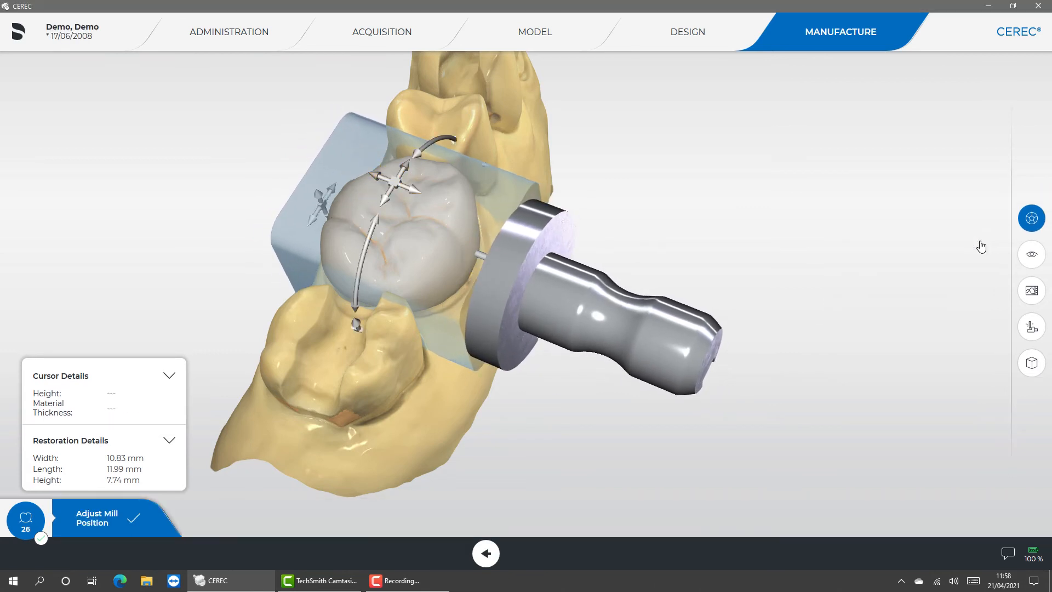
- Show the display options, switch Minimal Thickness off and on again, and hide the upper jaw
left_click(1032, 263)
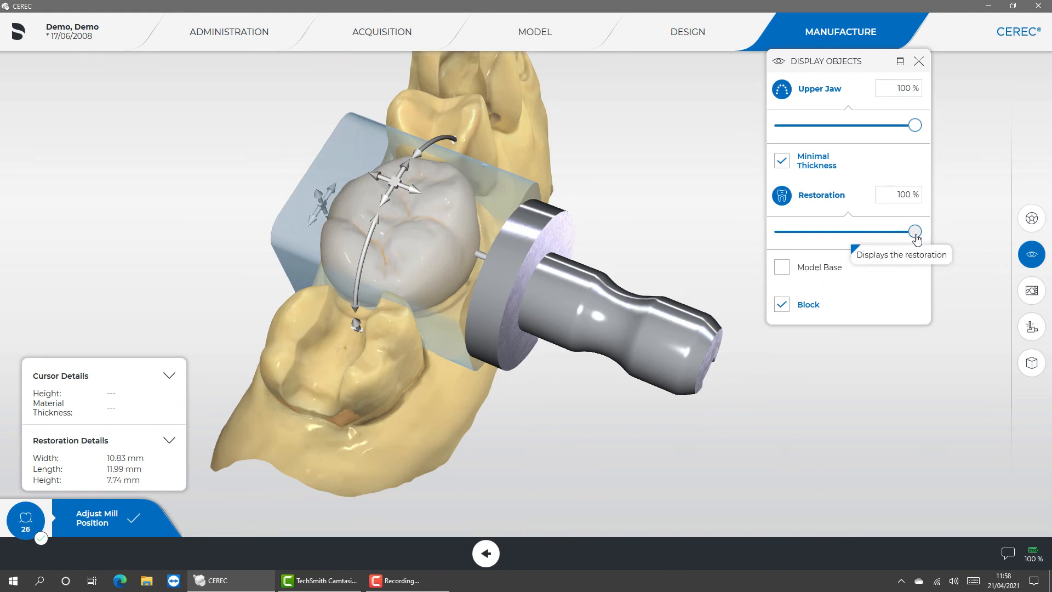
left_click(784, 163)
left_click(784, 164)
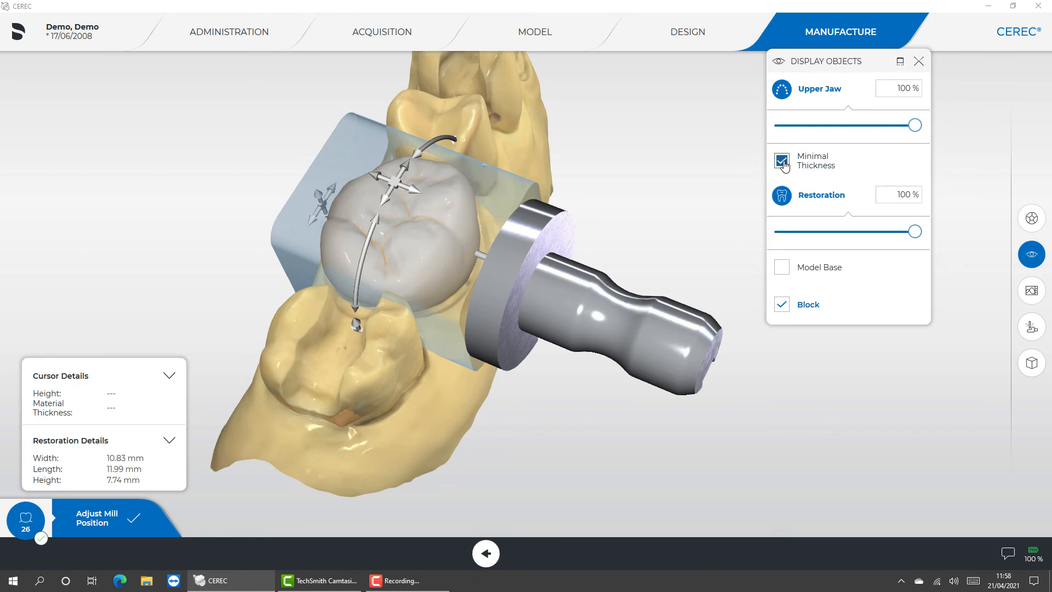
left_click(783, 89)
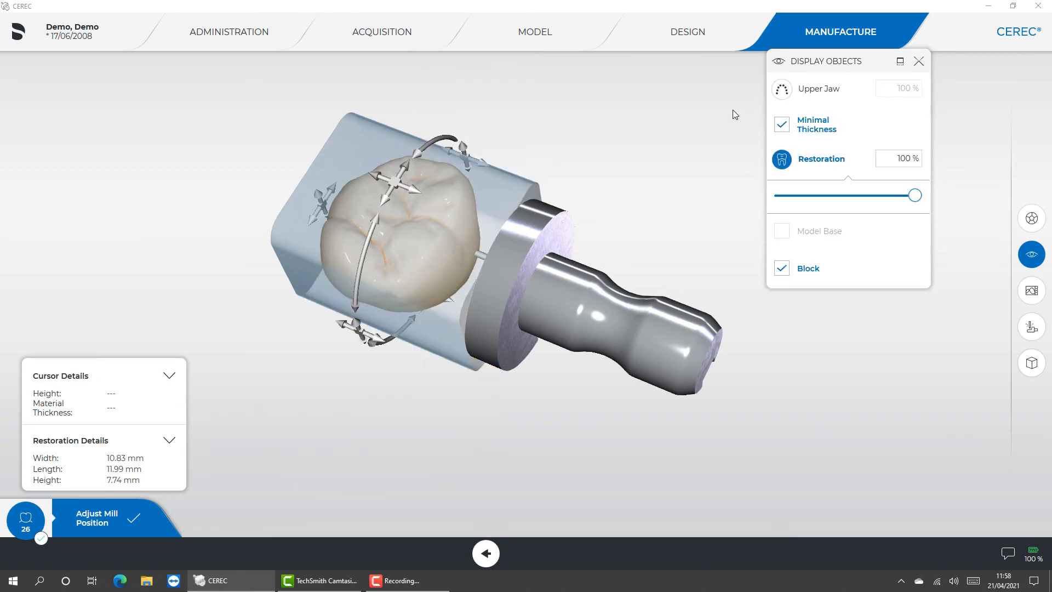
- Inspect the crown's underside and walls inside the milling block for areas below minimal thickness, and close the Tools and Display Objects windows
left_click_drag(470, 331, 517, 157)
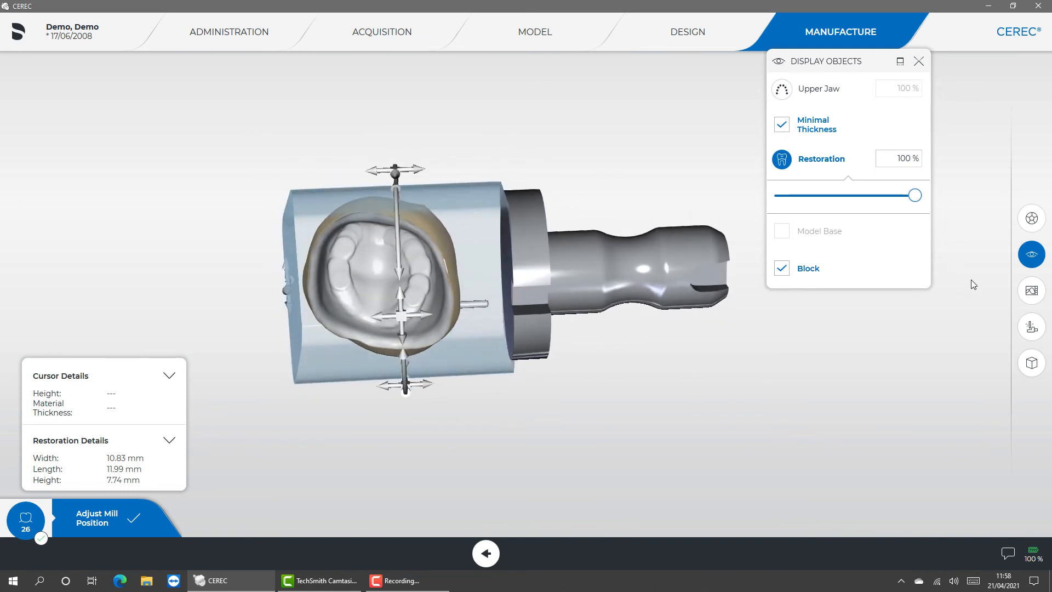
left_click(1032, 218)
left_click(853, 301)
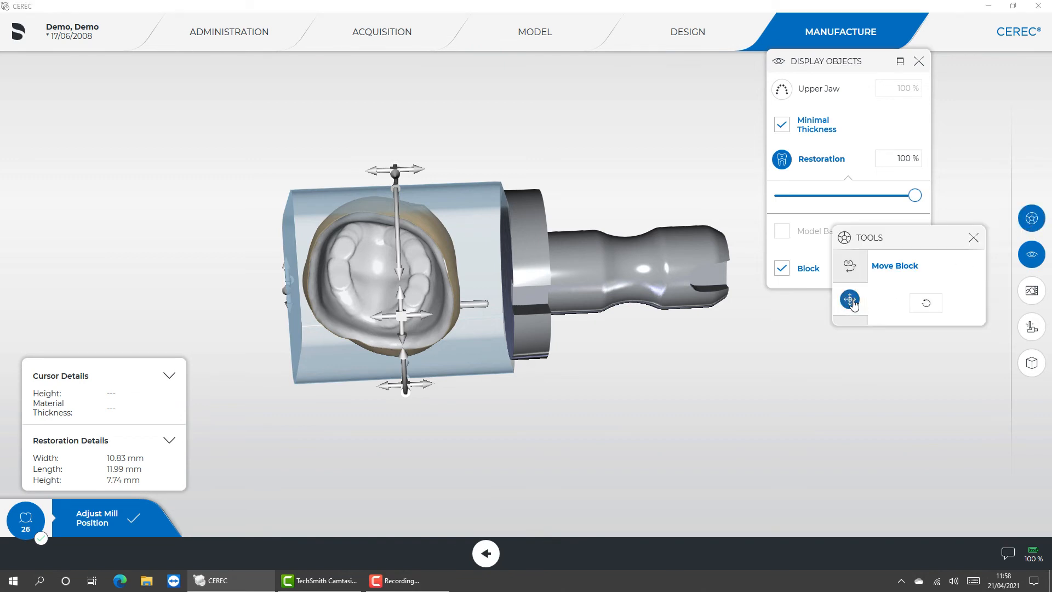
left_click(983, 236)
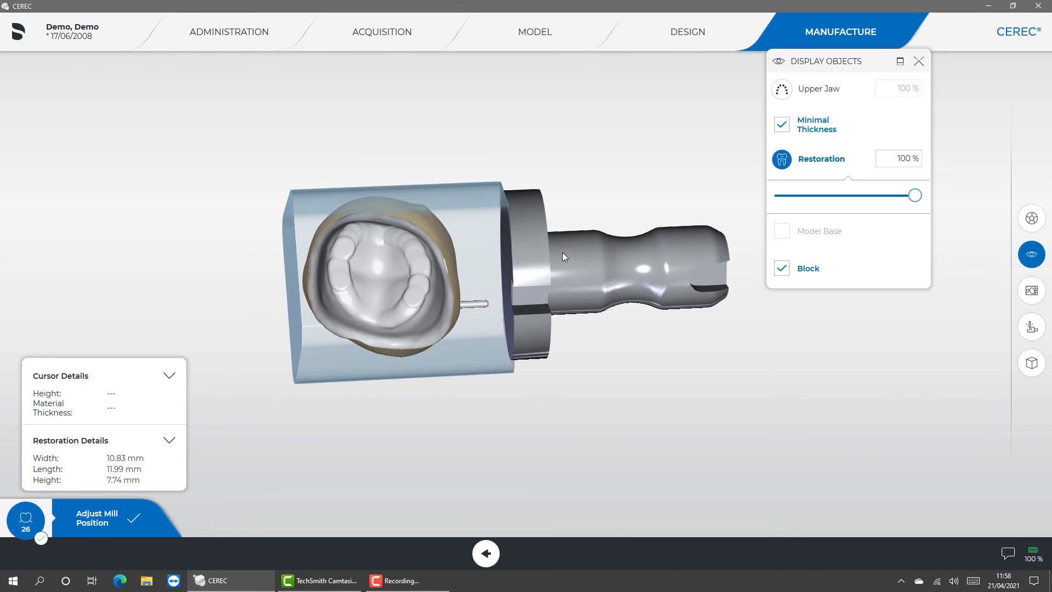
middle_click_drag(558, 246, 580, 127)
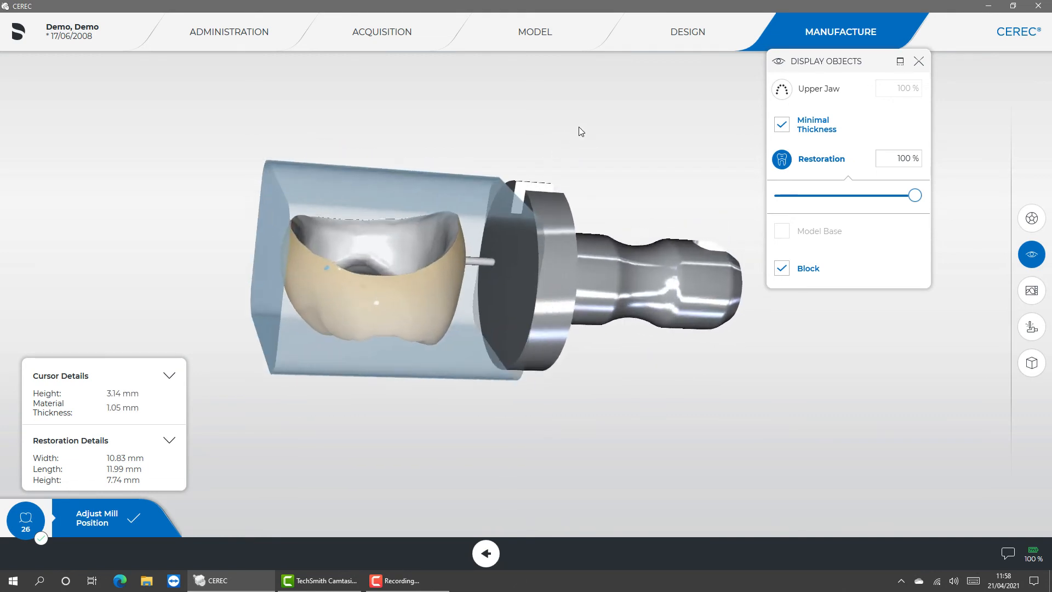
scroll(579, 127, "up", 3)
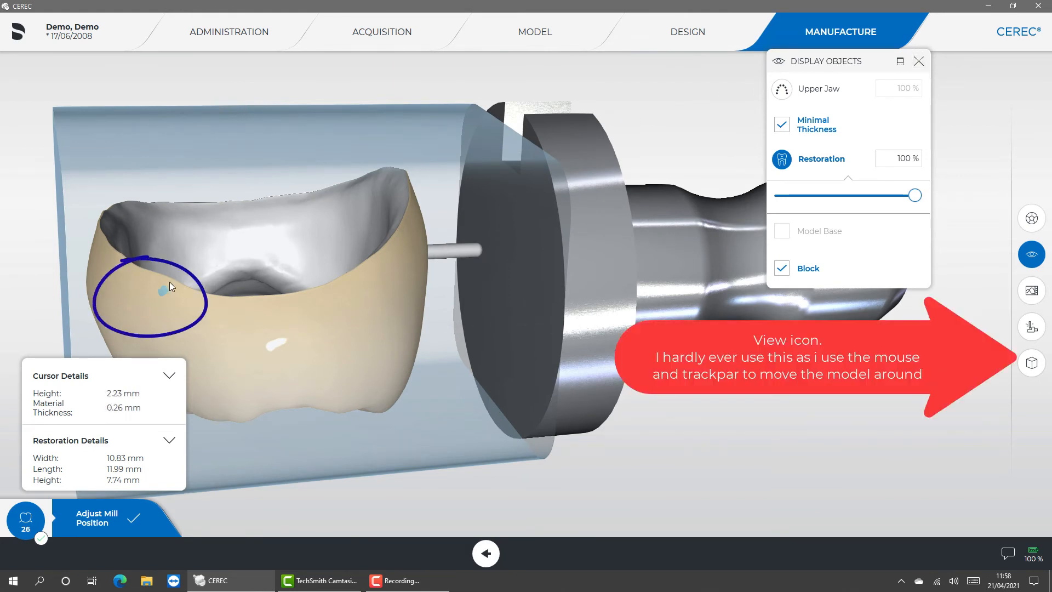
left_click(917, 66)
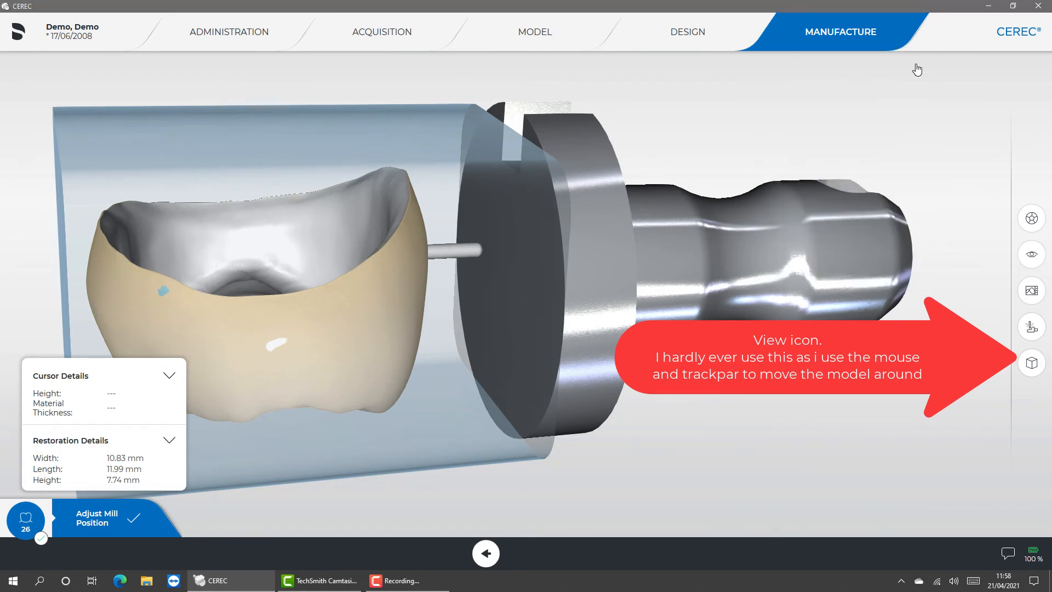
double_click(866, 182)
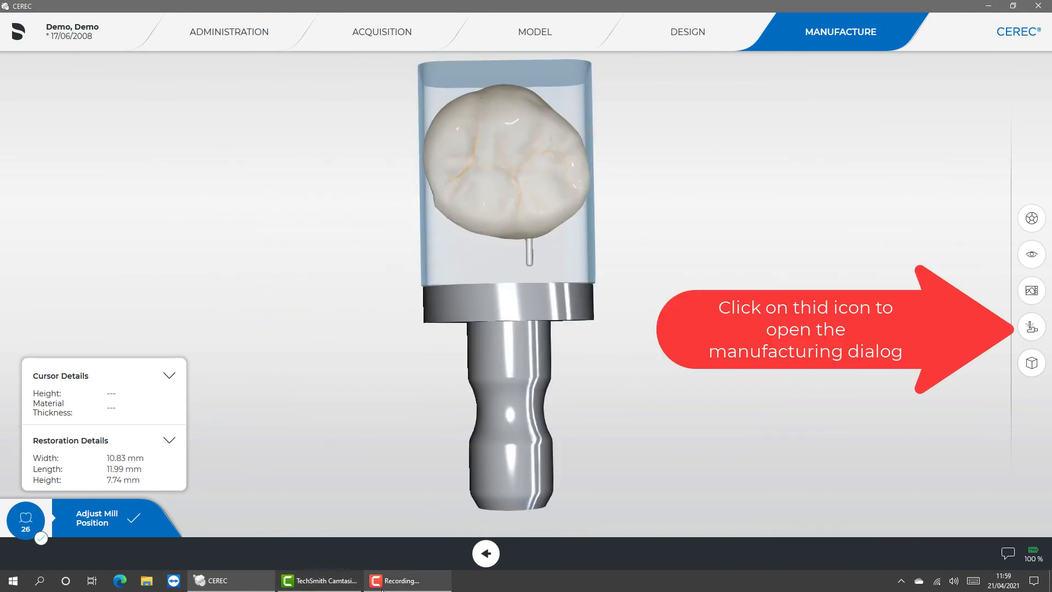
- Open the manufacturing dialog and select the IPS e.max CAD - C 14 block for the crown
left_click(395, 581)
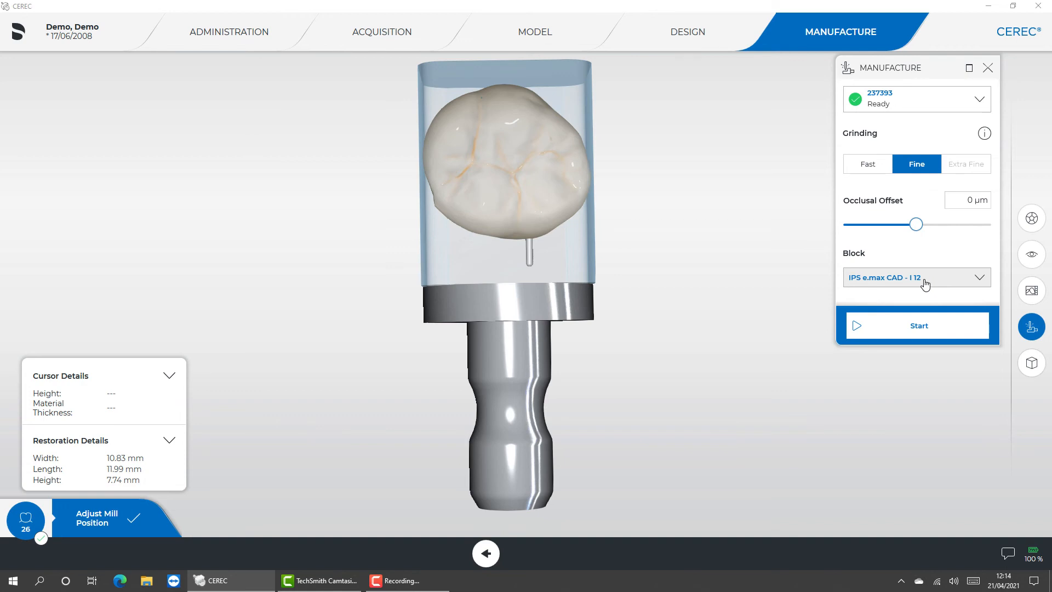
left_click(925, 283)
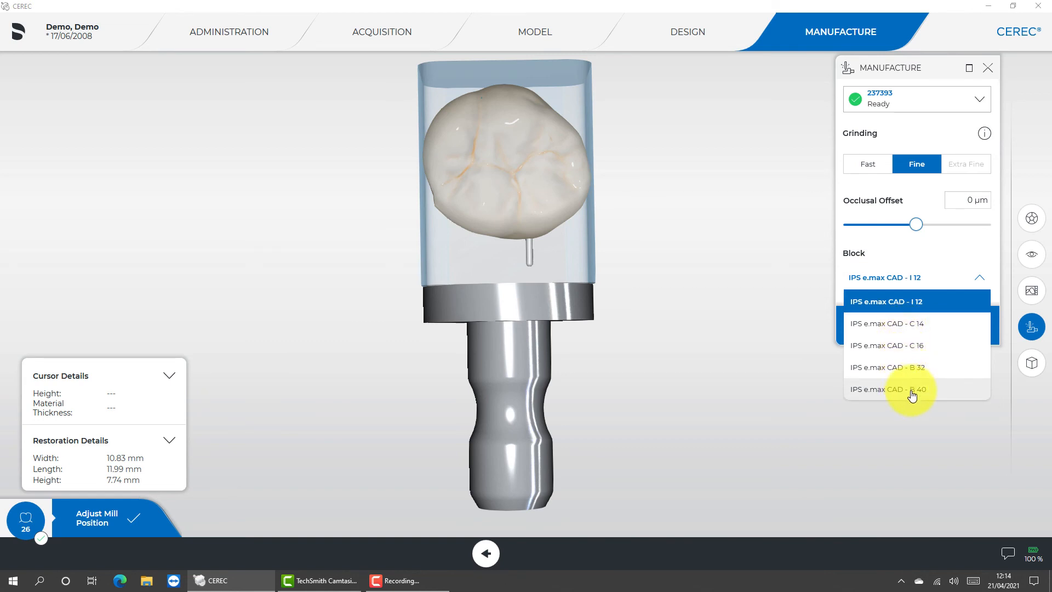
left_click(891, 324)
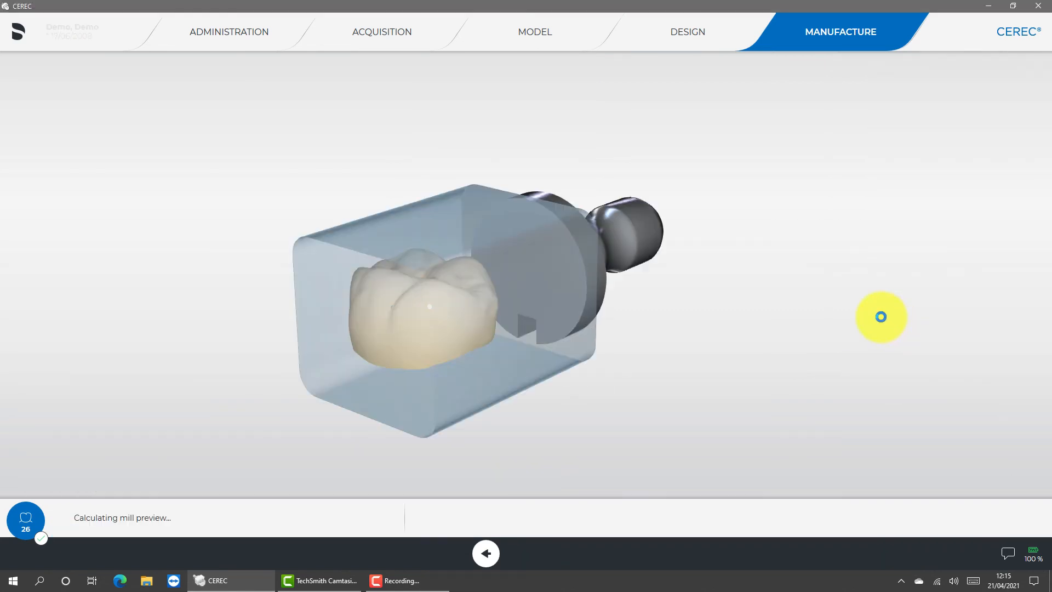
left_click_drag(675, 258, 470, 462)
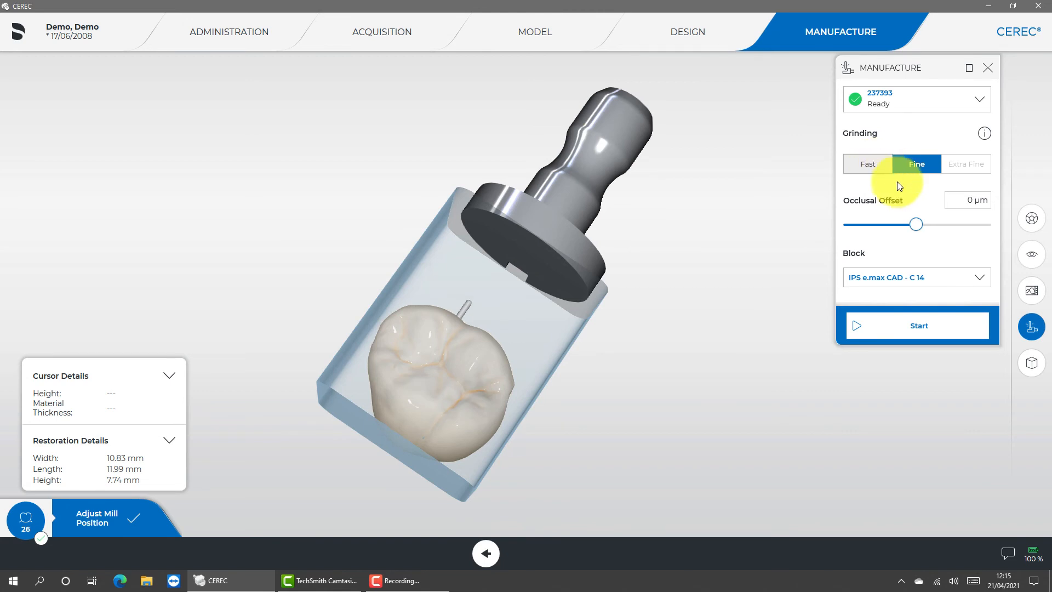
- Examine the occlusal offset control and read the help on grinding modes and occlusal offset
mouse_move(916, 225)
left_mouse_down()
mouse_move(983, 233)
mouse_move(854, 243)
mouse_move(914, 229)
left_mouse_up()
left_click_drag(914, 228, 905, 226)
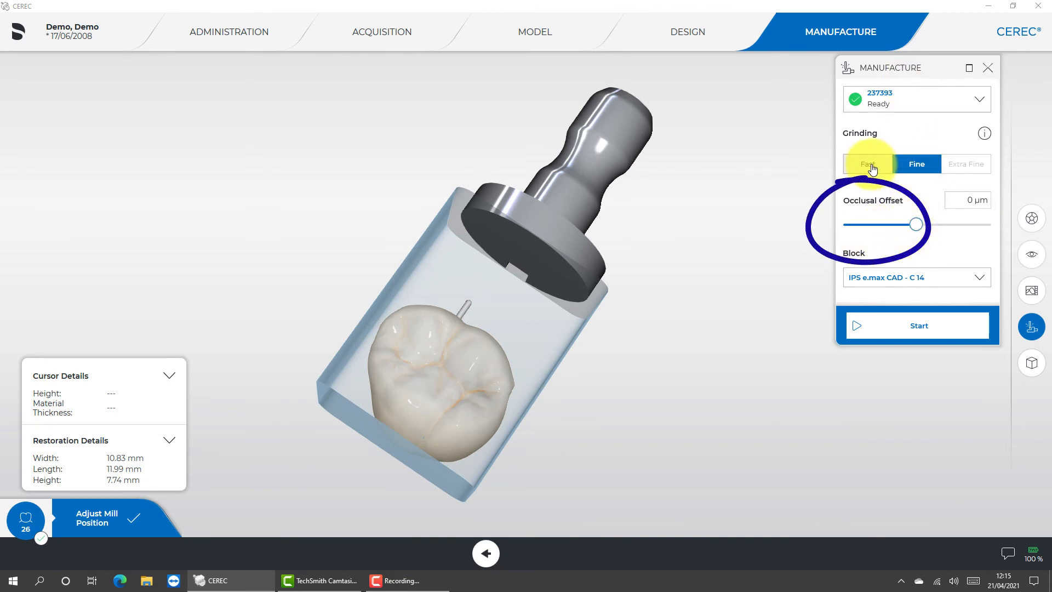
left_click(986, 133)
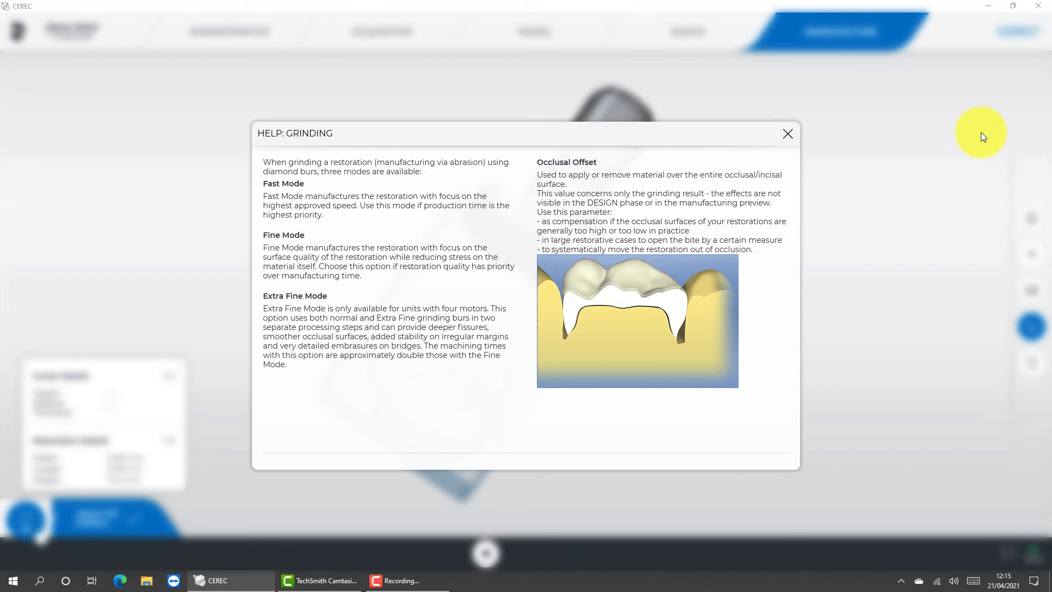
left_click(788, 134)
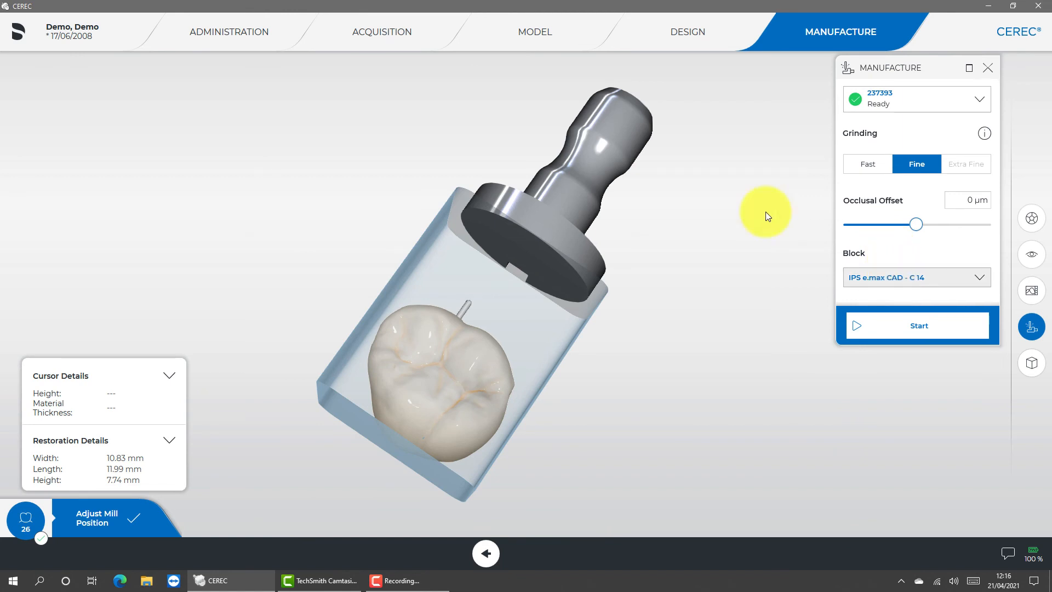
- Return to the Administration phase and change the tooth 26 crown's material to IPS Empress CAD (Grinding)
left_click(269, 38)
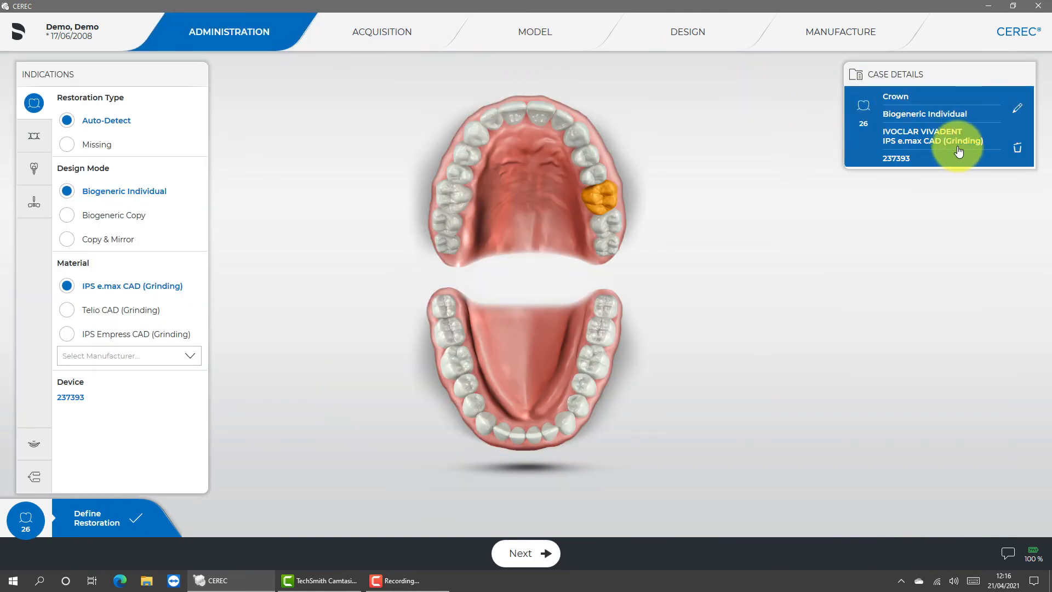
left_click(1018, 110)
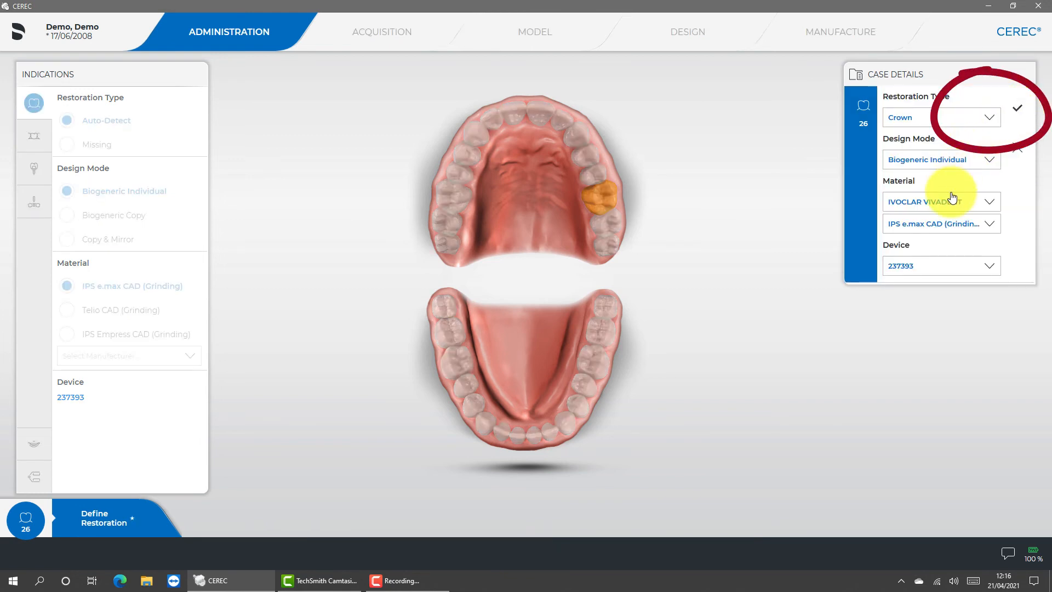
left_click(950, 229)
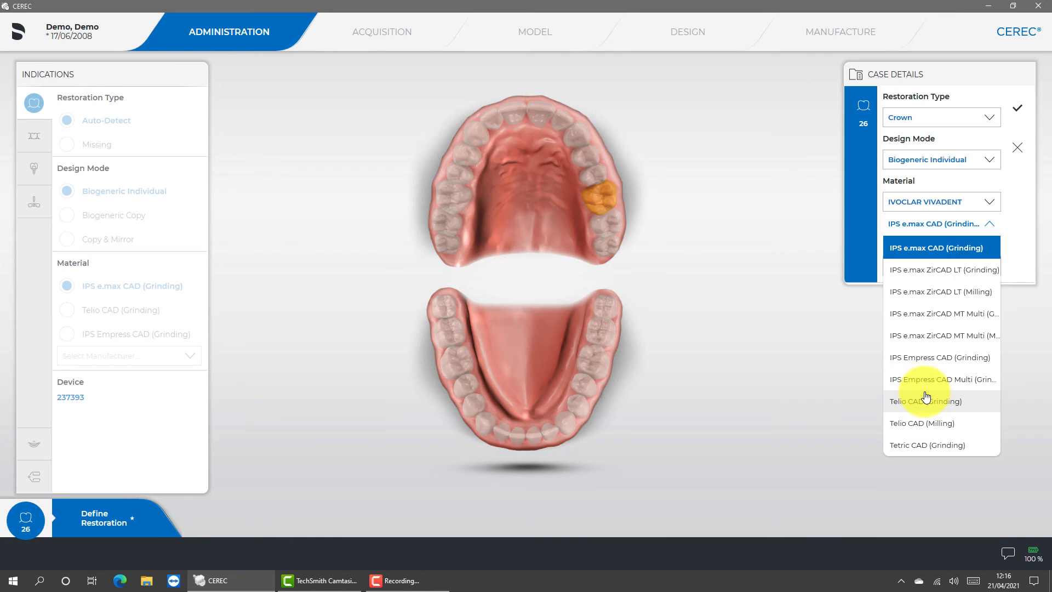
left_click(923, 364)
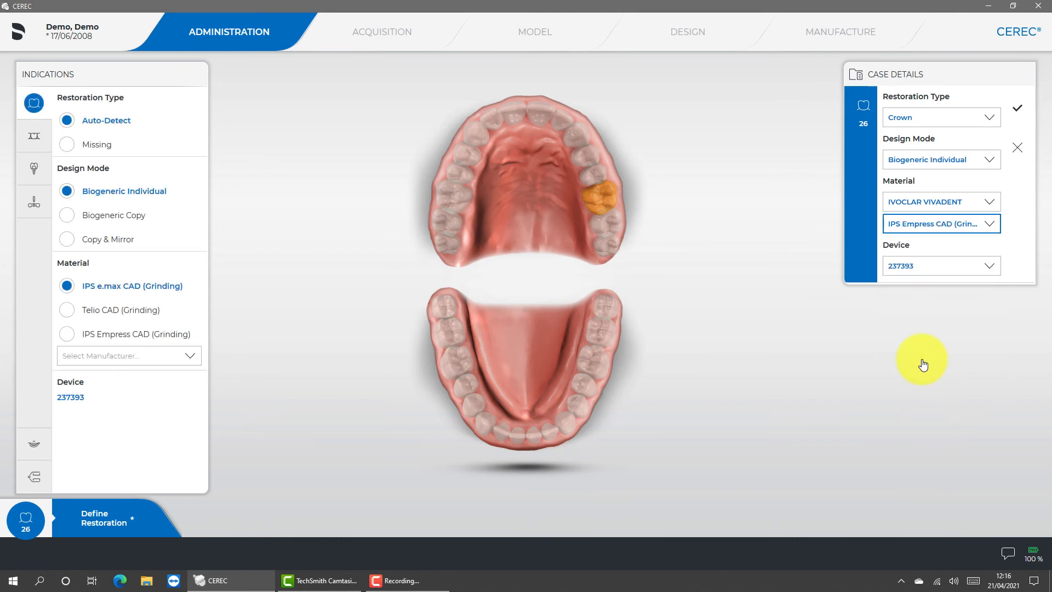
left_click(1017, 107)
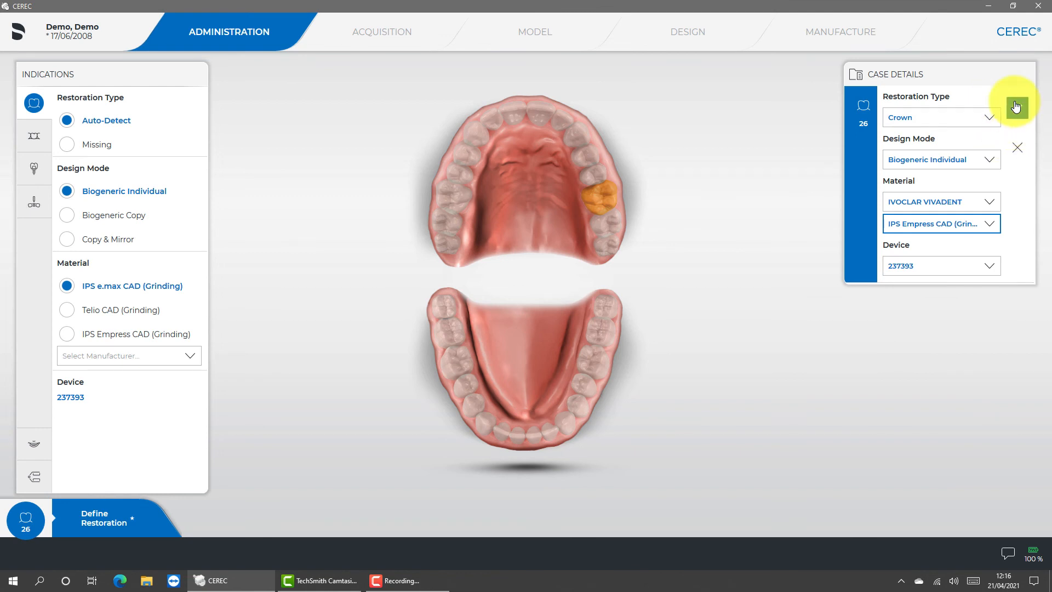
- Open the crown's restoration parameters in the Design phase and set both the radial and occlusal spacers to 110 µm
left_click(724, 32)
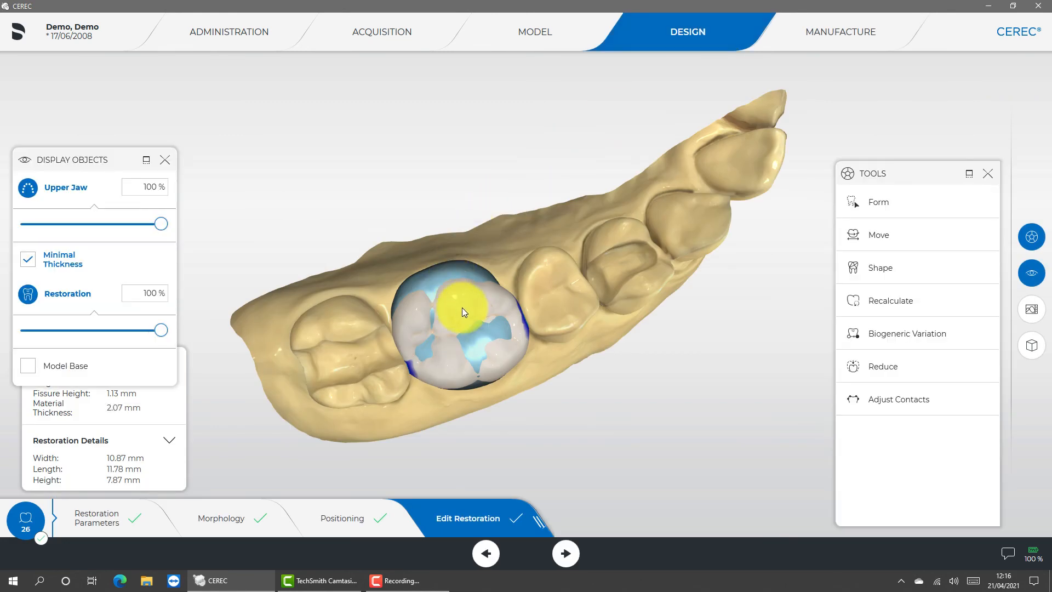
left_click_drag(515, 356, 341, 388)
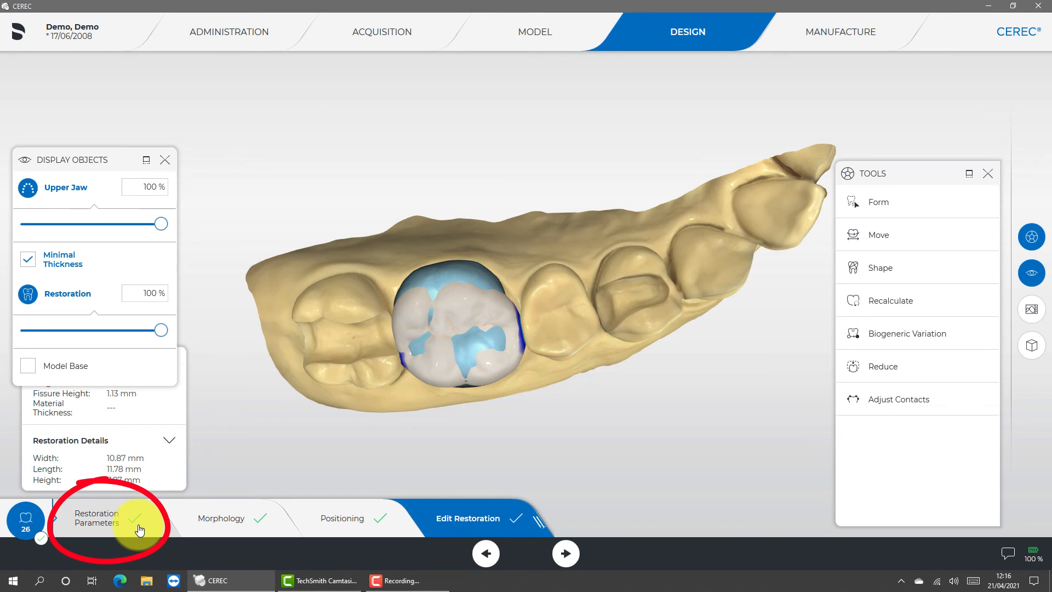
left_click(140, 530)
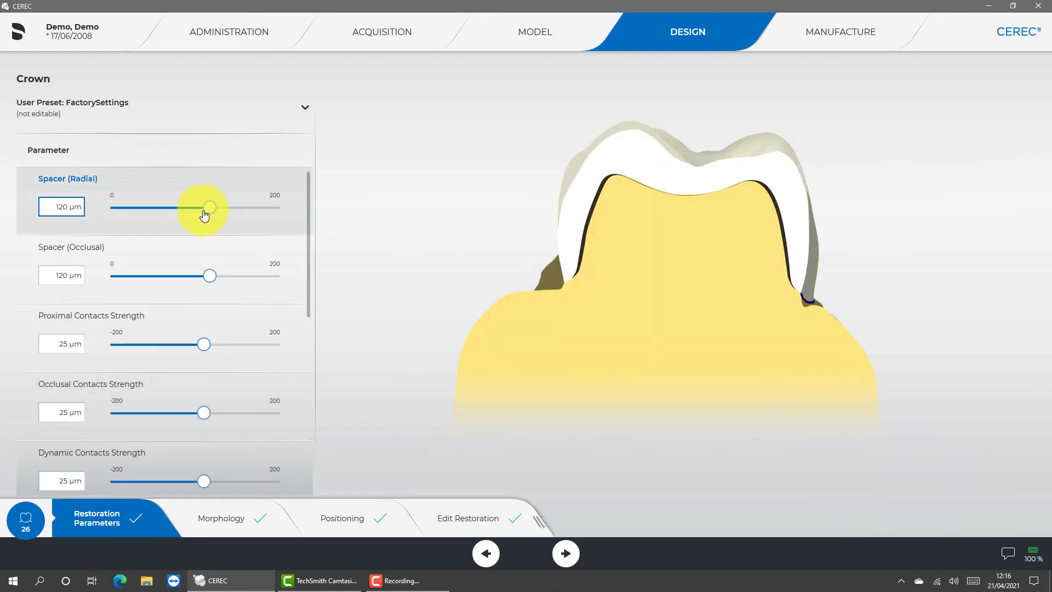
mouse_move(211, 207)
left_mouse_down()
mouse_move(155, 206)
mouse_move(207, 214)
left_mouse_up()
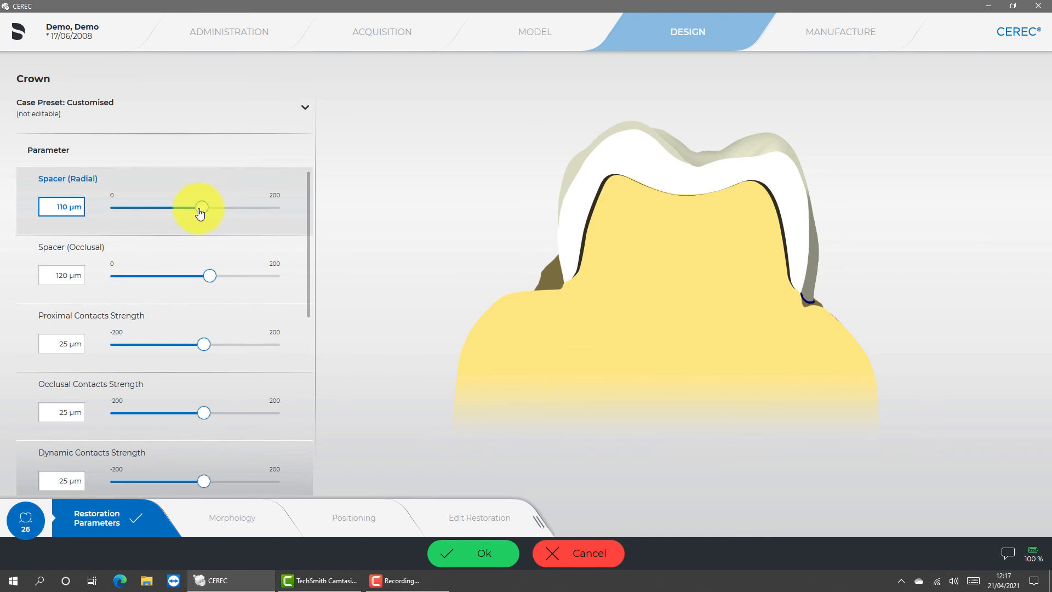
mouse_move(209, 276)
left_mouse_down()
mouse_move(275, 274)
mouse_move(138, 281)
mouse_move(217, 275)
mouse_move(203, 281)
left_mouse_up()
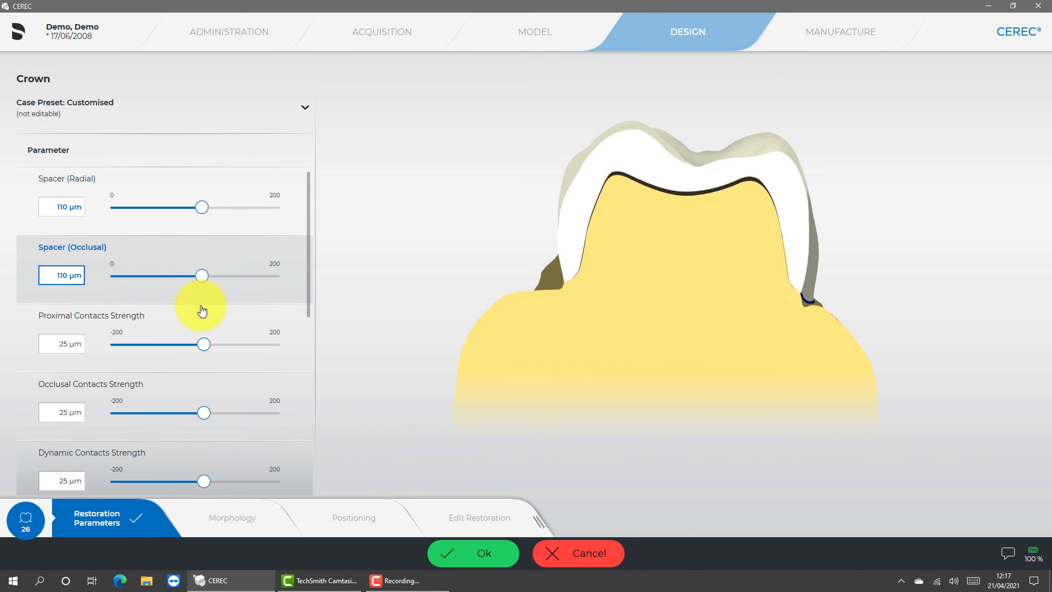
mouse_move(204, 348)
left_mouse_down()
mouse_move(282, 341)
mouse_move(179, 326)
mouse_move(274, 333)
mouse_move(172, 345)
mouse_move(205, 346)
left_mouse_up()
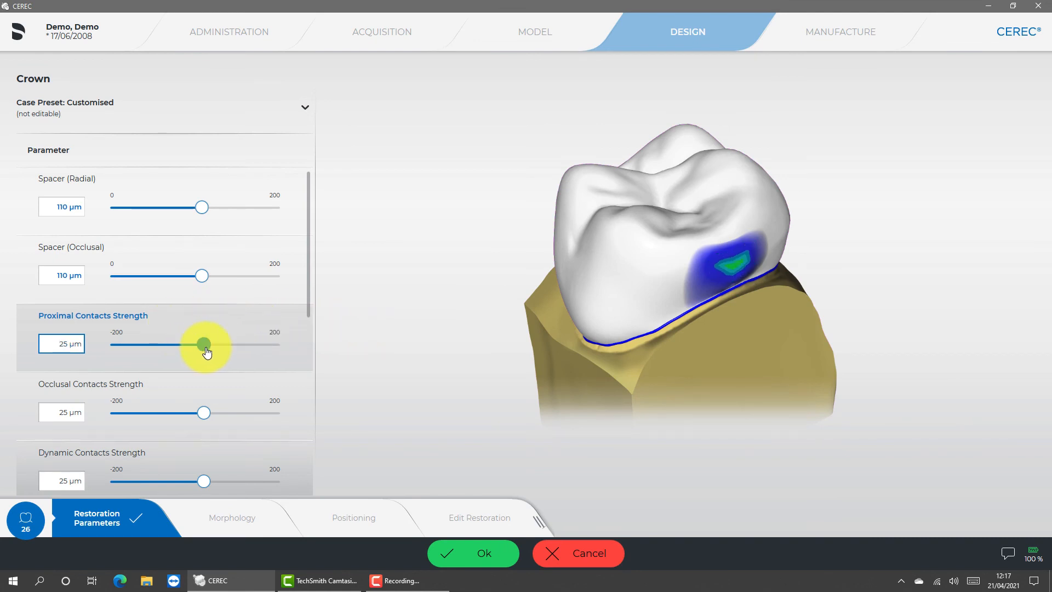
- Unlock the radial and occlusal minimal thickness parameters and set both to 1000 µm
left_click_drag(308, 298, 284, 432)
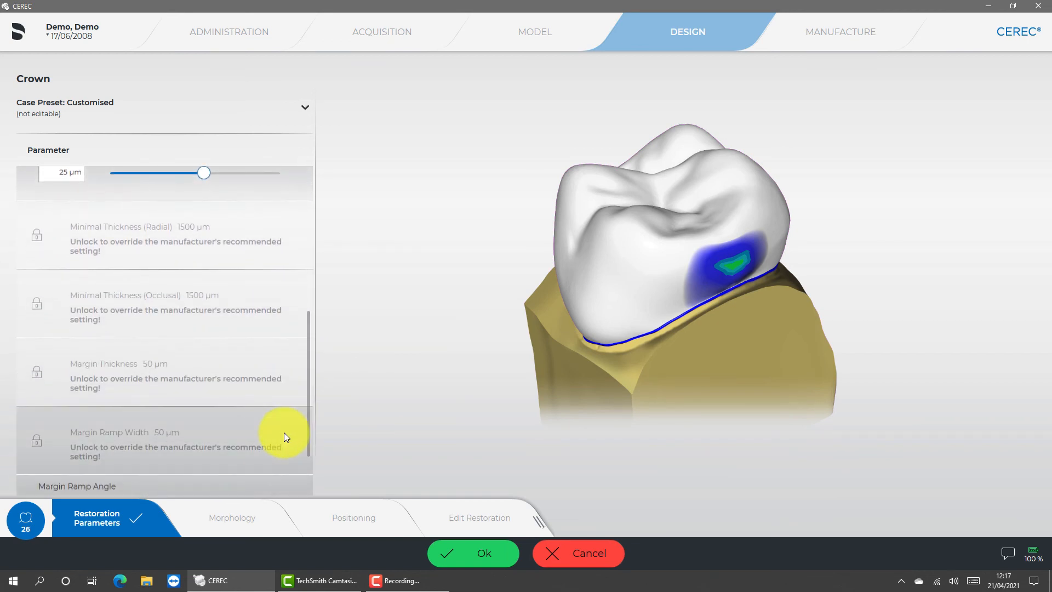
left_click(161, 247)
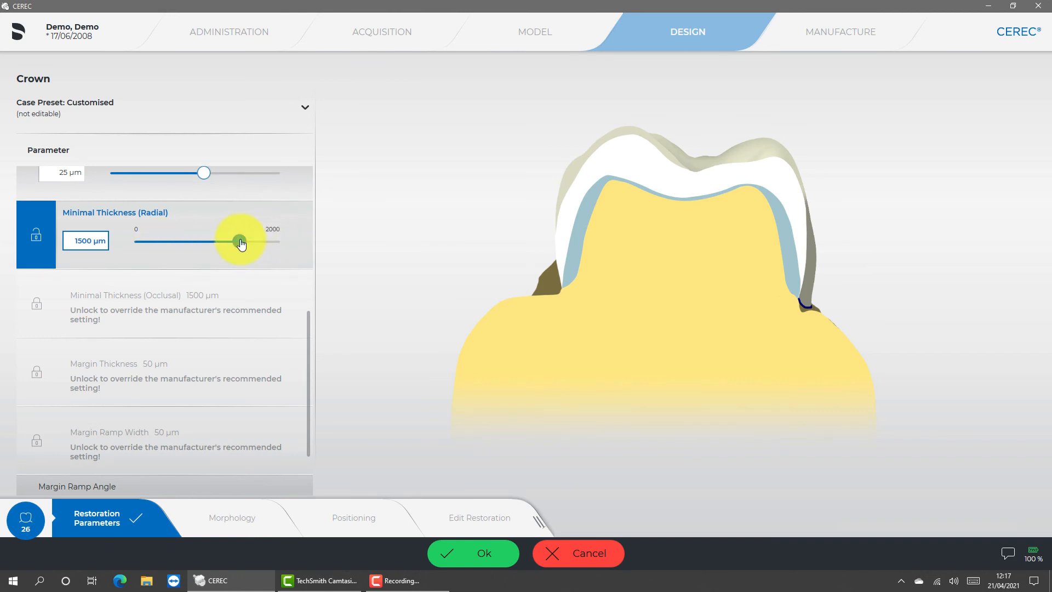
left_click_drag(241, 244, 208, 245)
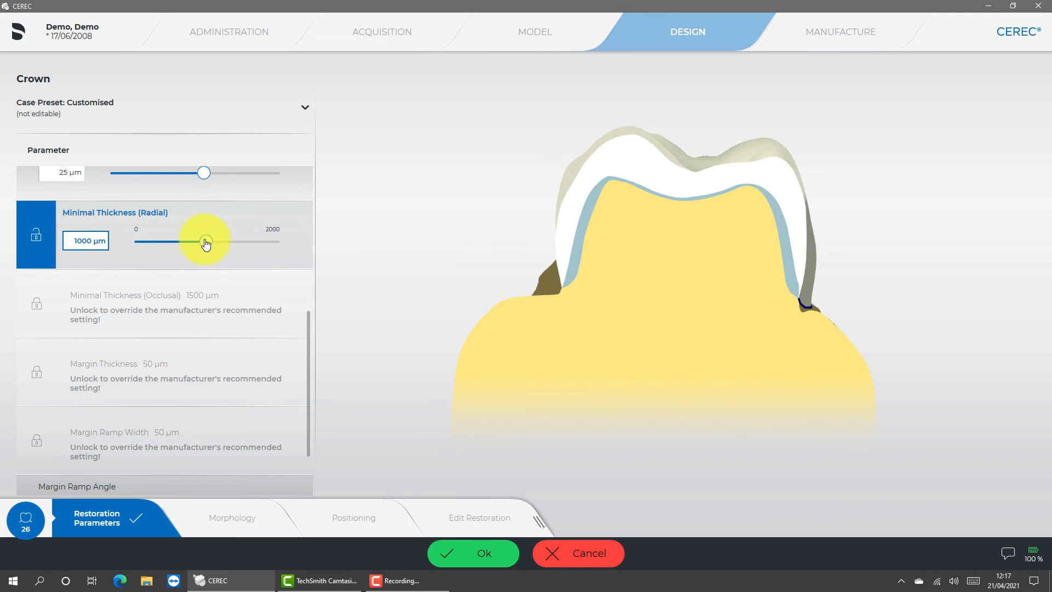
mouse_move(193, 245)
left_mouse_down()
mouse_move(134, 244)
mouse_move(228, 240)
mouse_move(208, 244)
left_mouse_up()
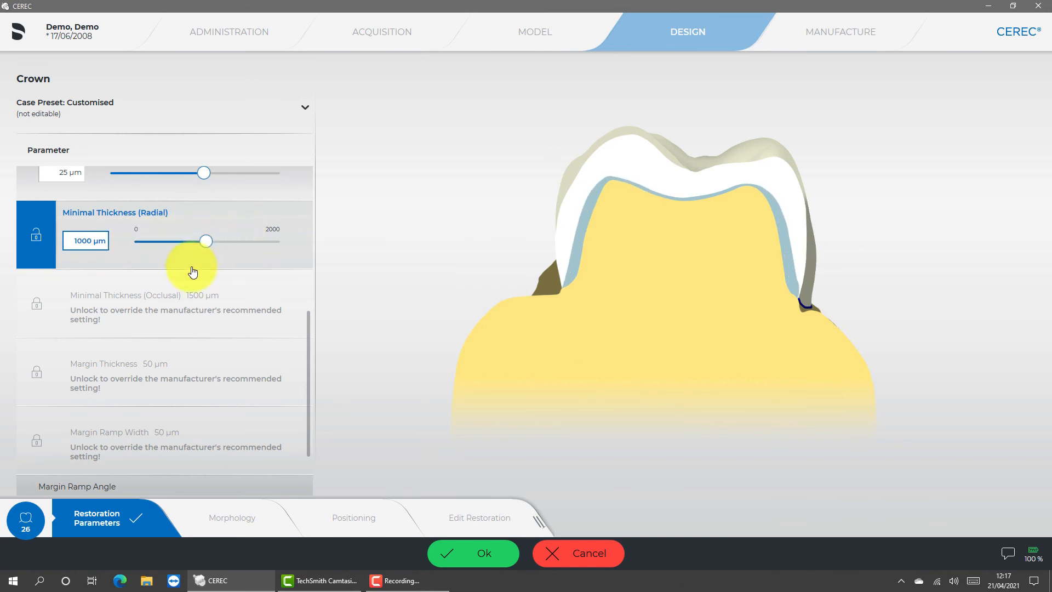
left_click(181, 298)
left_click(244, 312)
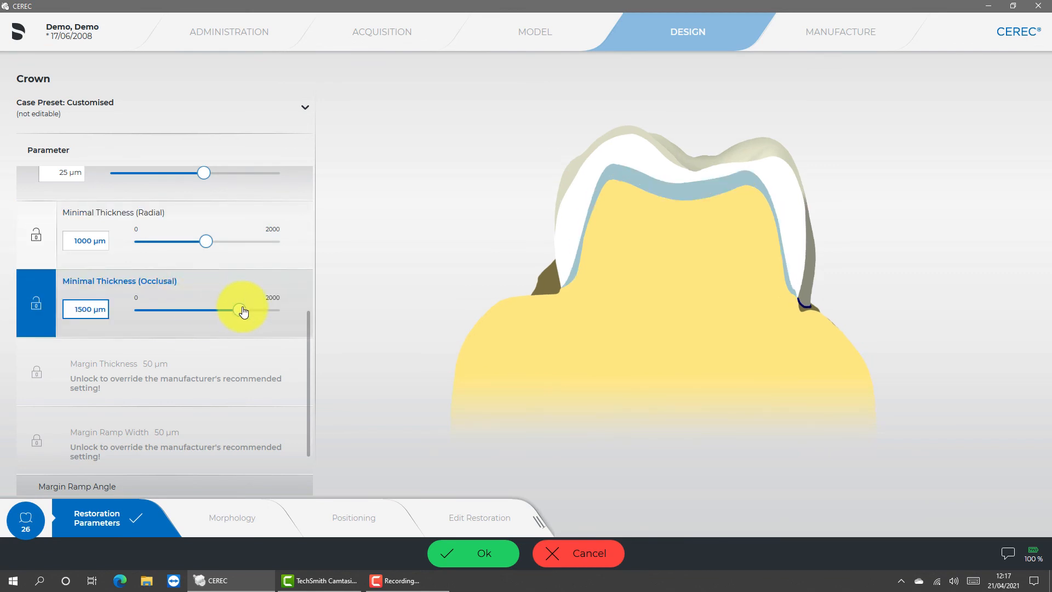
left_click_drag(244, 312, 210, 313)
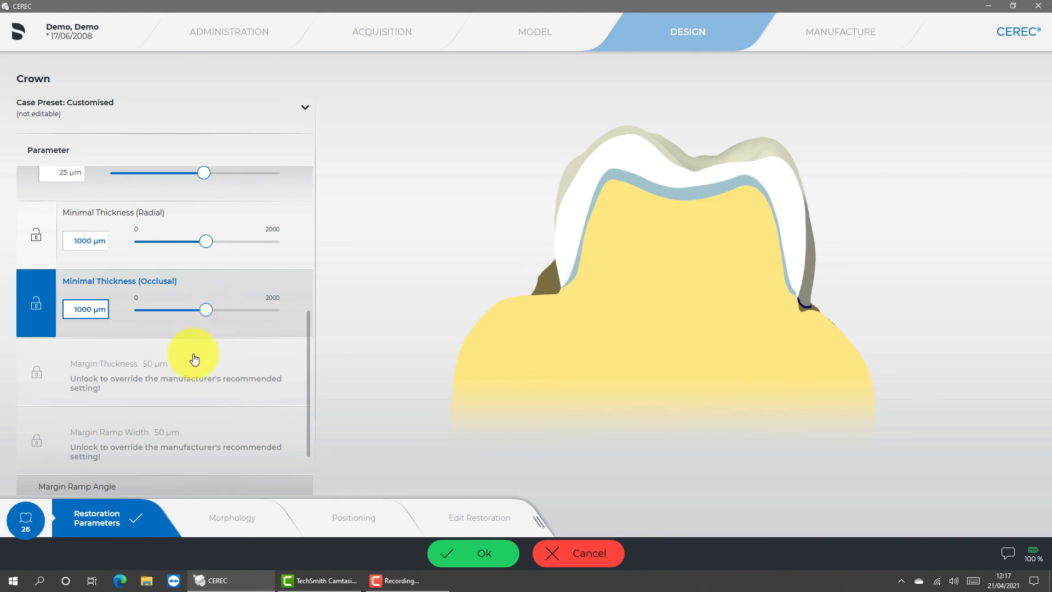
- Unlock the margin parameters and set the margin thickness to 100 µm and the margin ramp width to 0 µm
left_click(188, 383)
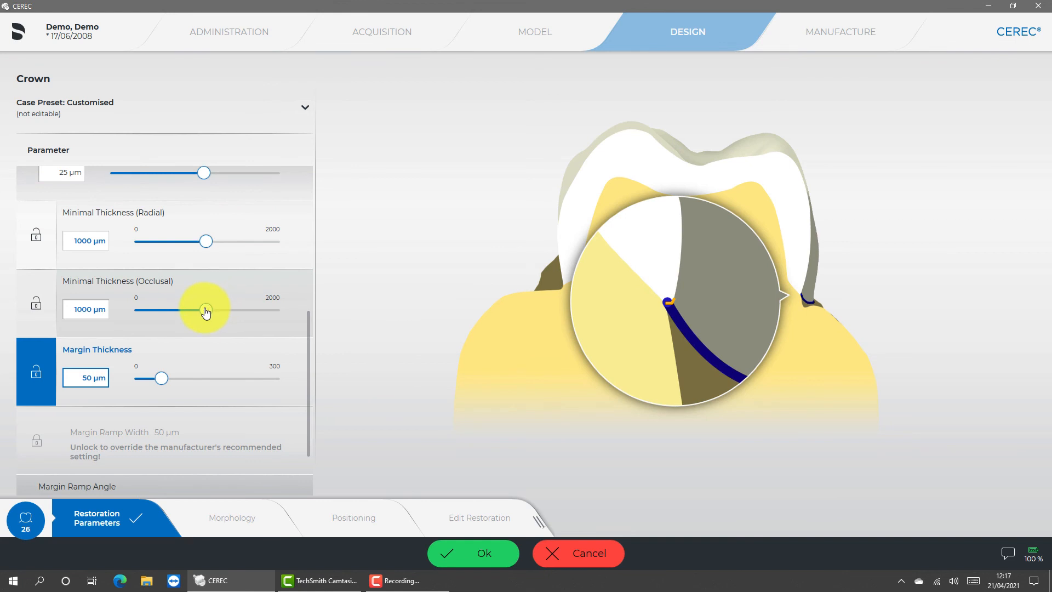
mouse_move(206, 312)
left_mouse_down()
mouse_move(138, 307)
mouse_move(268, 307)
mouse_move(165, 308)
mouse_move(204, 311)
left_mouse_up()
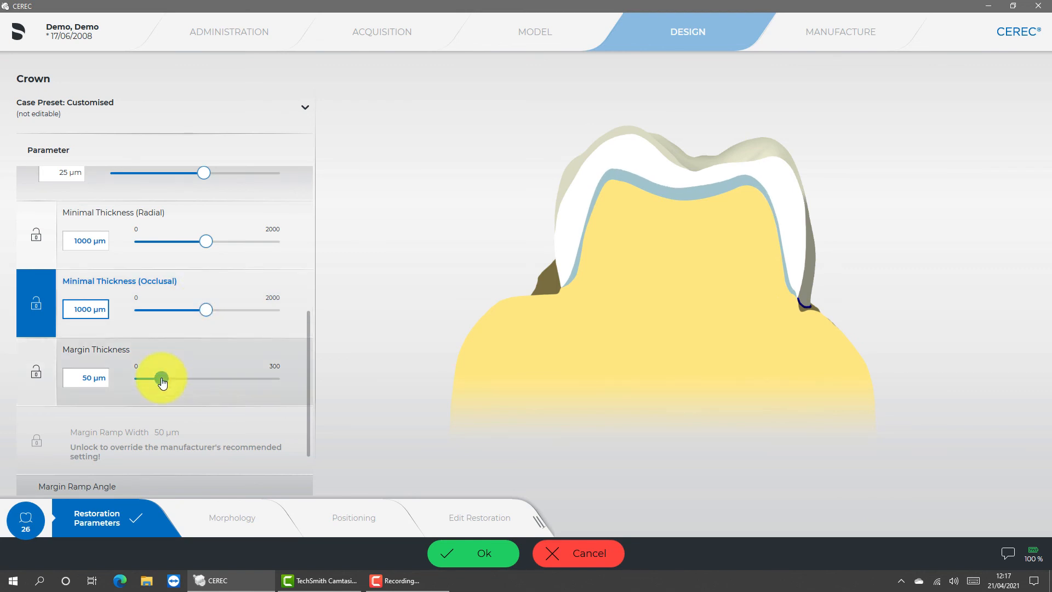
left_click_drag(161, 378, 183, 386)
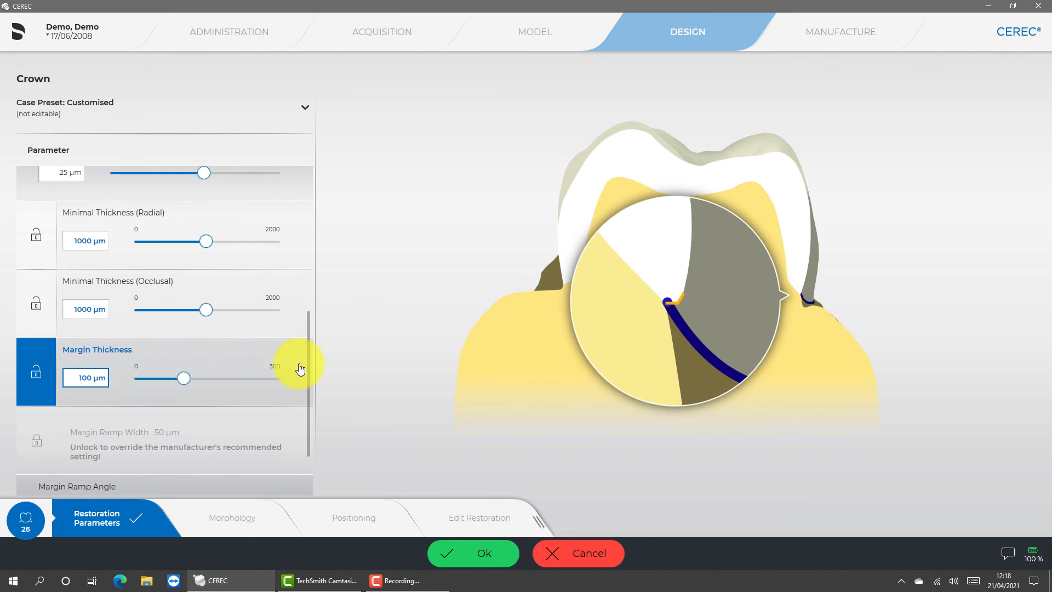
left_click(187, 442)
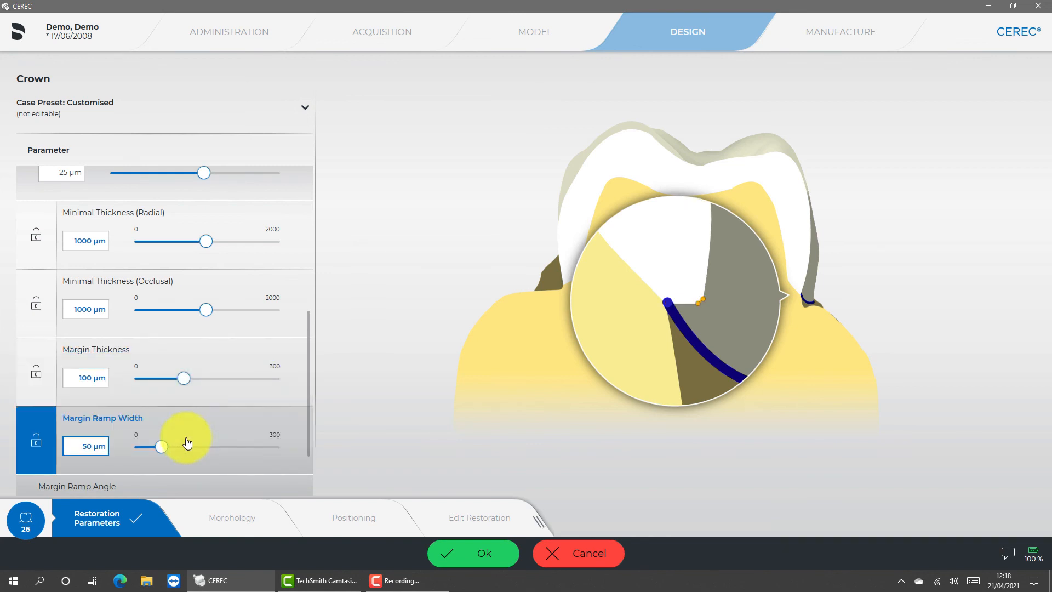
left_click_drag(163, 453, 129, 463)
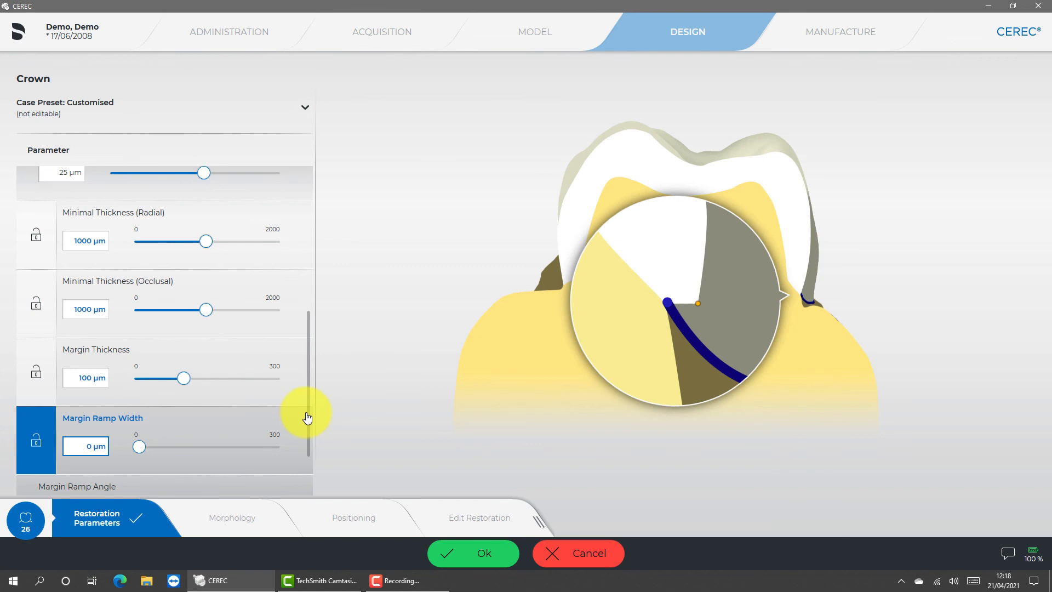
- Discard the customised restoration parameters and open the crown's Morphology step, acknowledging the segmentation warning
left_click(302, 332)
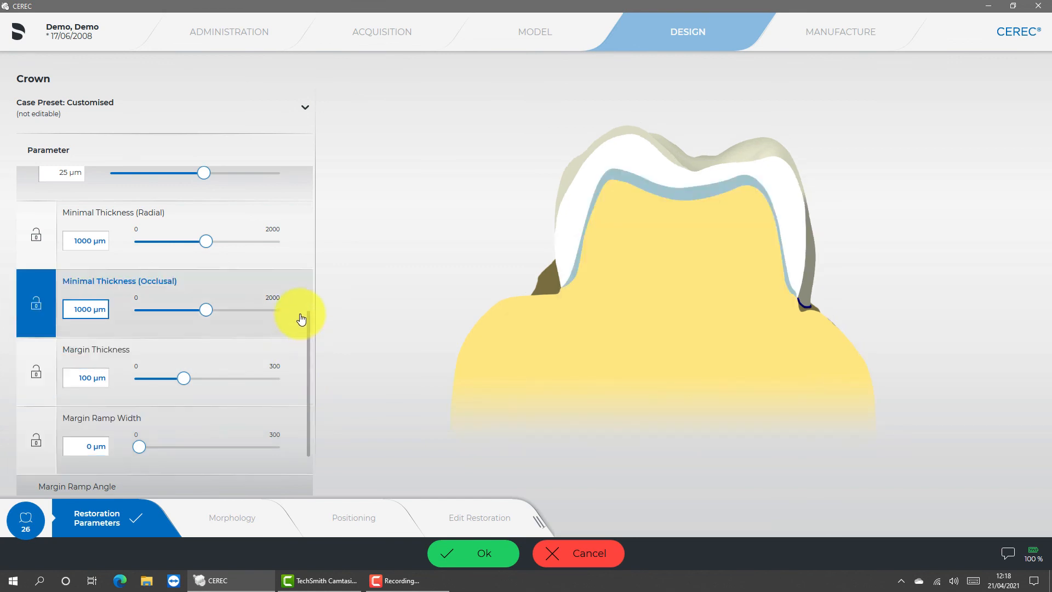
left_click(553, 556)
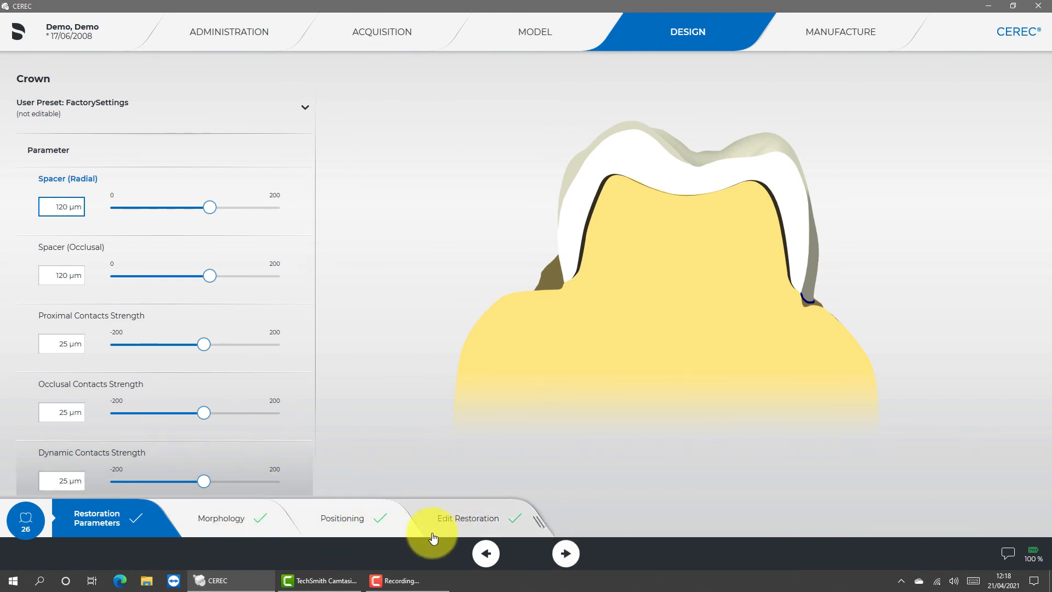
left_click(234, 530)
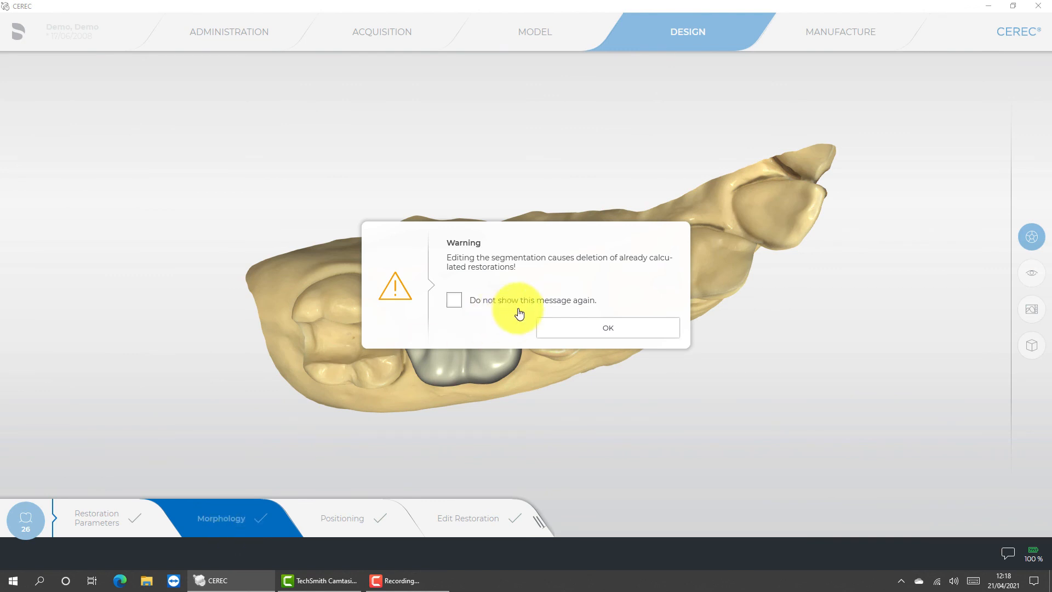
left_click(592, 328)
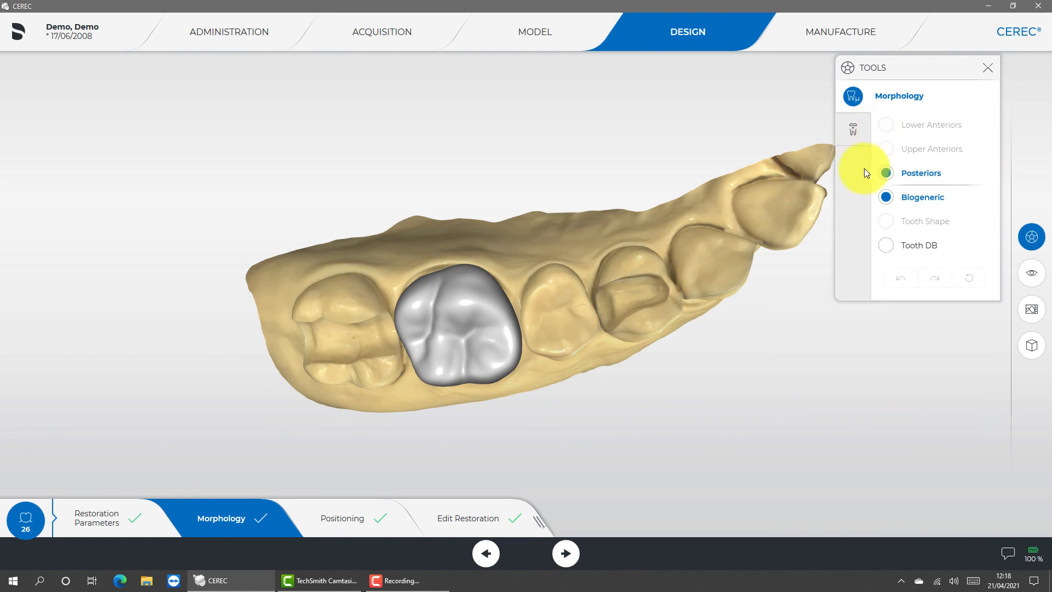
- Switch the posterior morphology source from Biogeneric to Tooth DB and choose Vita as the manufacturer, leaving the form unselected
left_click(884, 249)
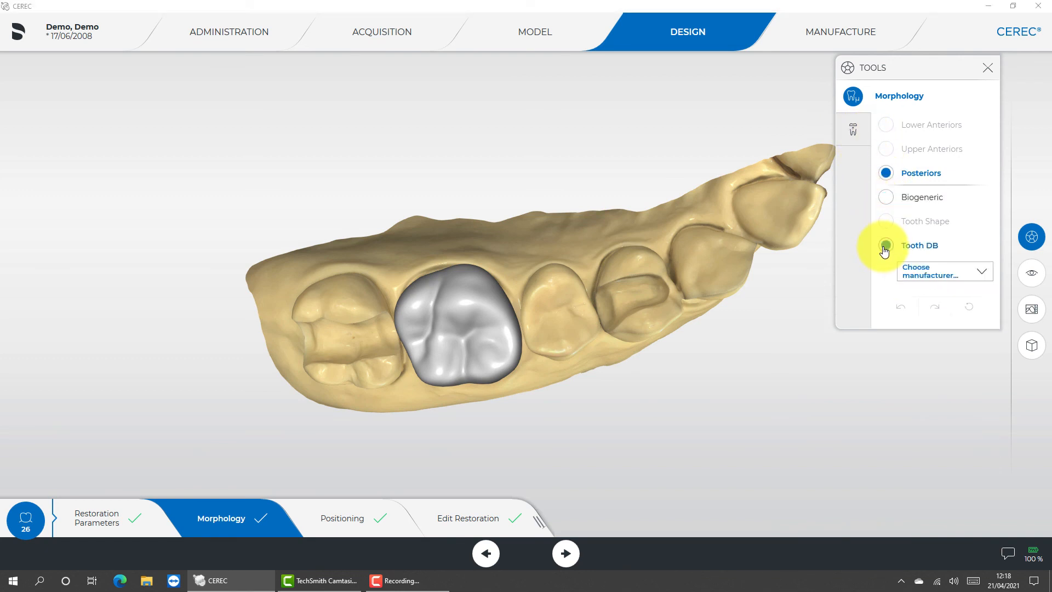
left_click(930, 279)
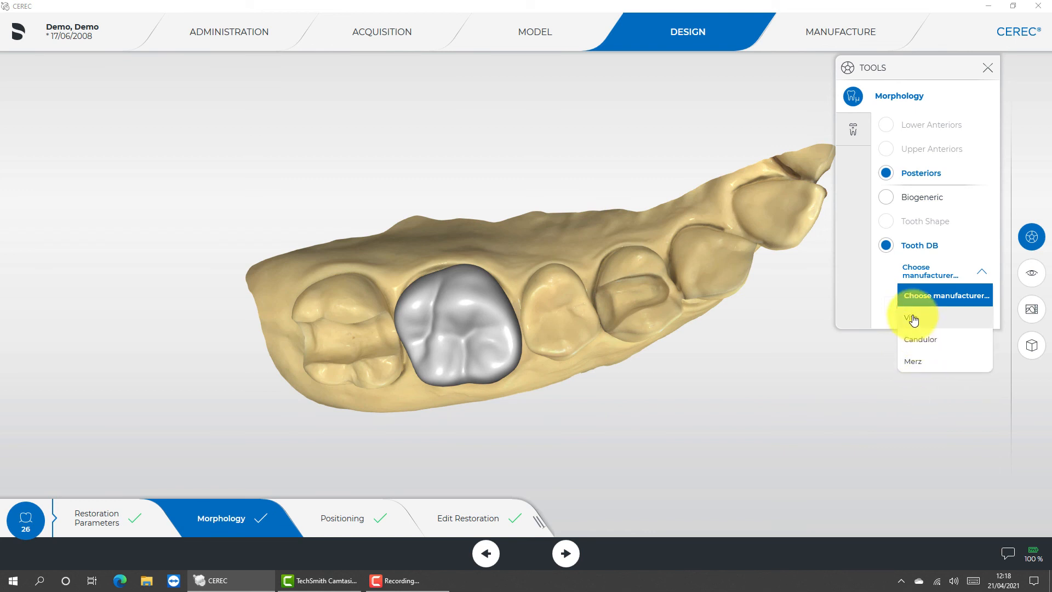
left_click(913, 319)
left_click(915, 303)
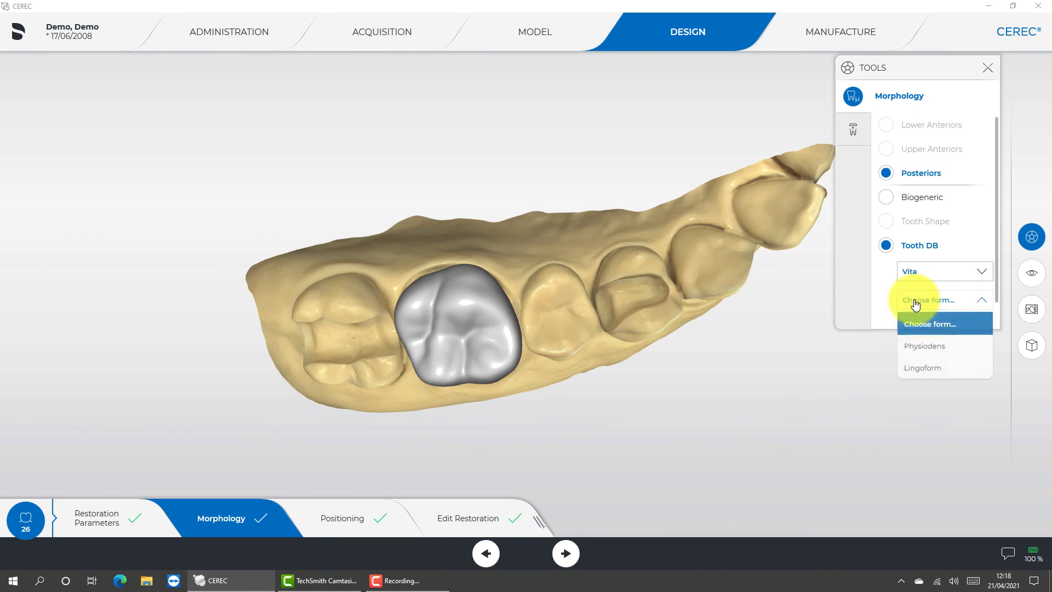
left_click(914, 271)
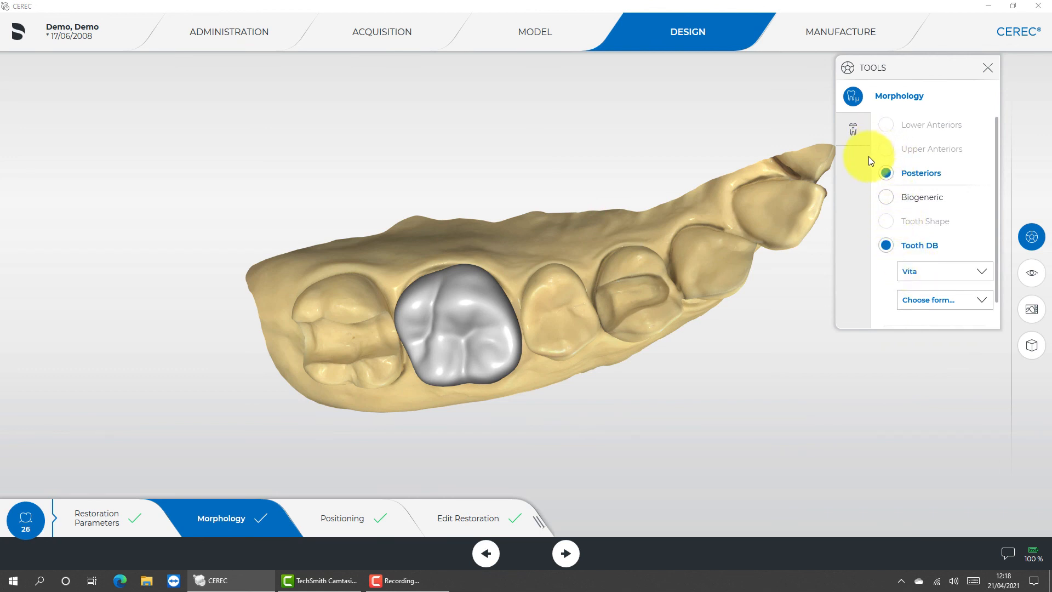
- Try the 2. Molar, 3. Molar, 2. Premolar and 1. Molar morphologies on the crown, and reset the morphology changes
left_click(853, 130)
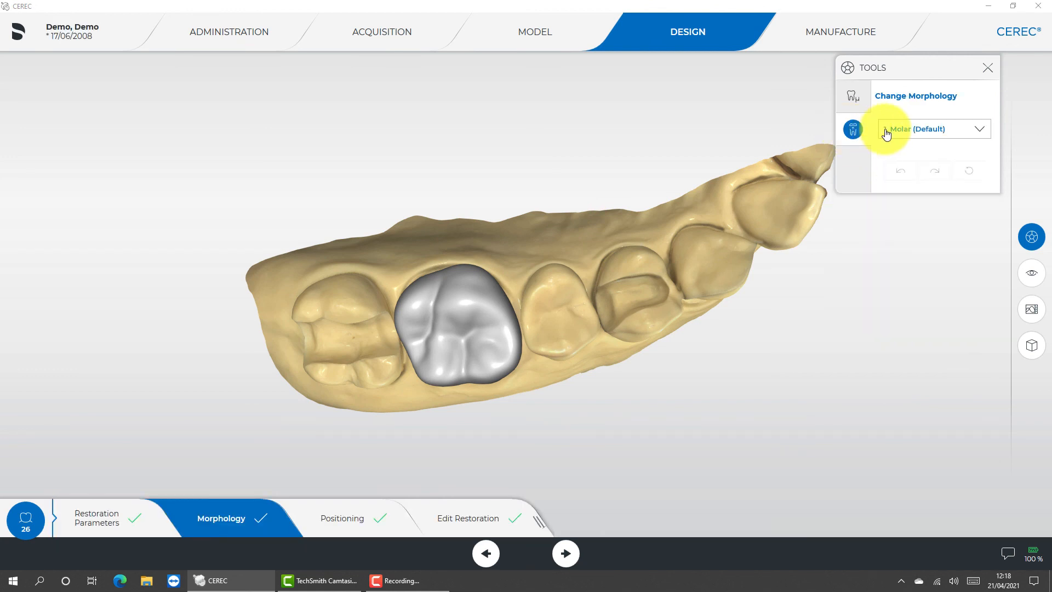
left_click(903, 130)
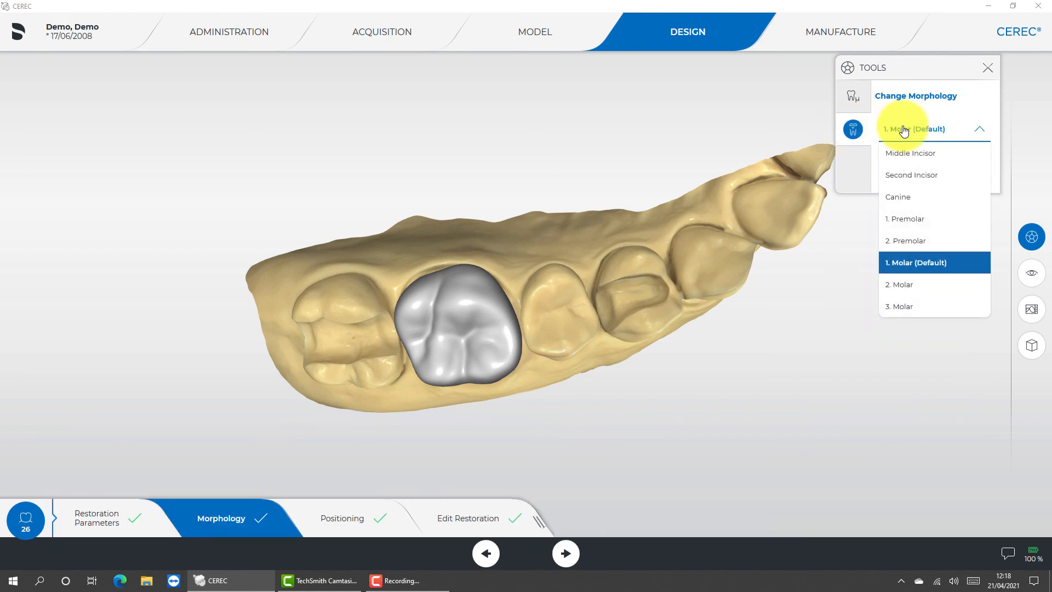
left_click(901, 286)
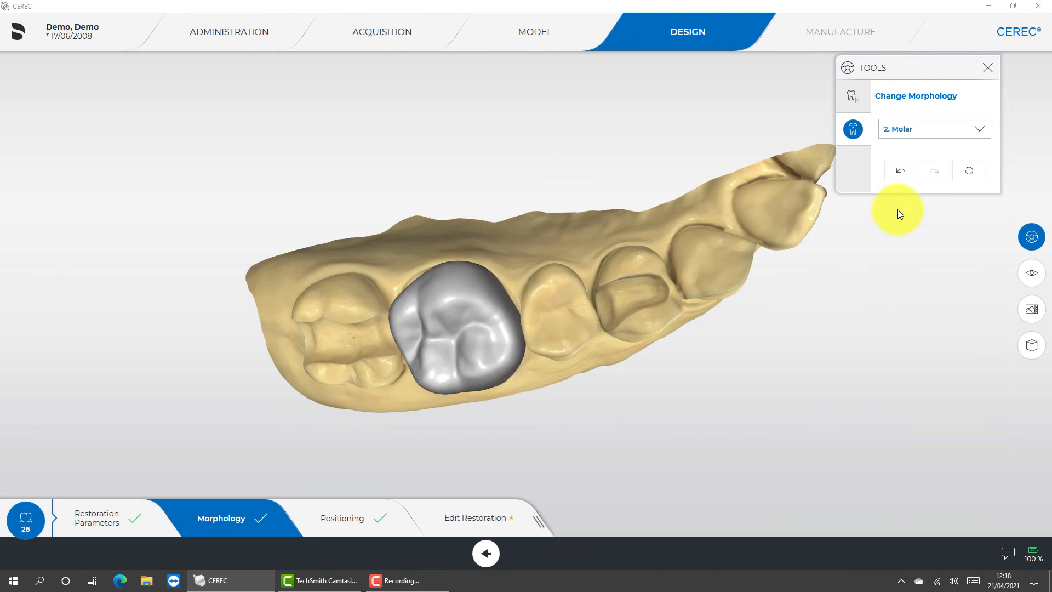
left_click(897, 130)
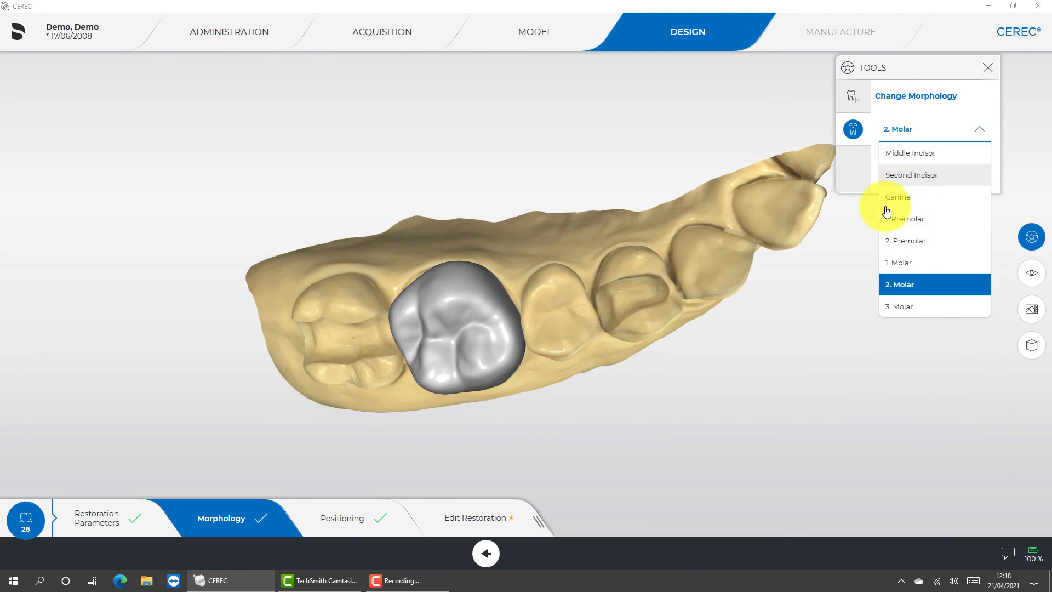
left_click(901, 307)
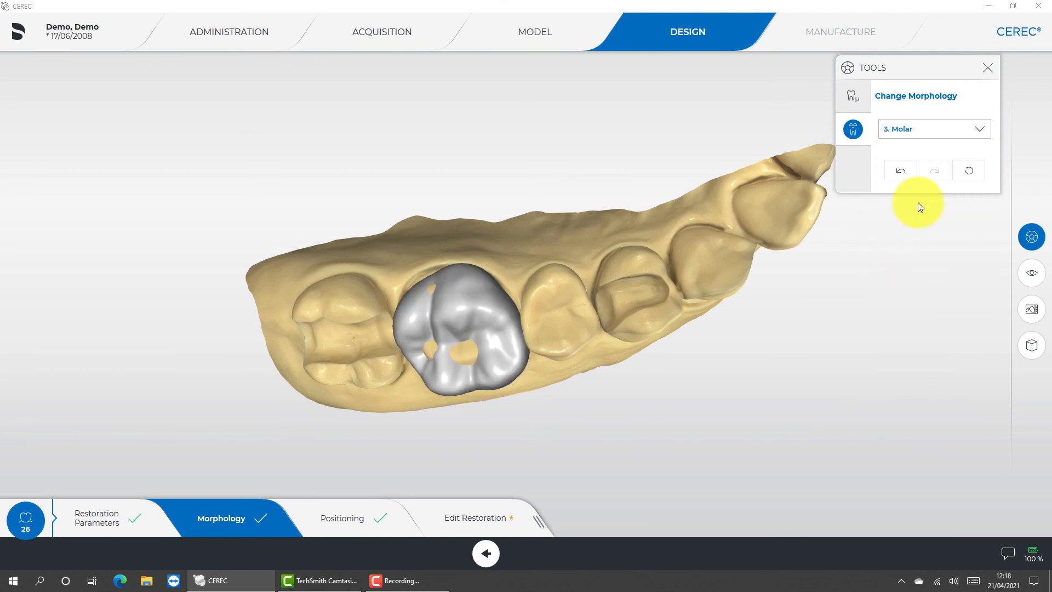
left_click(914, 135)
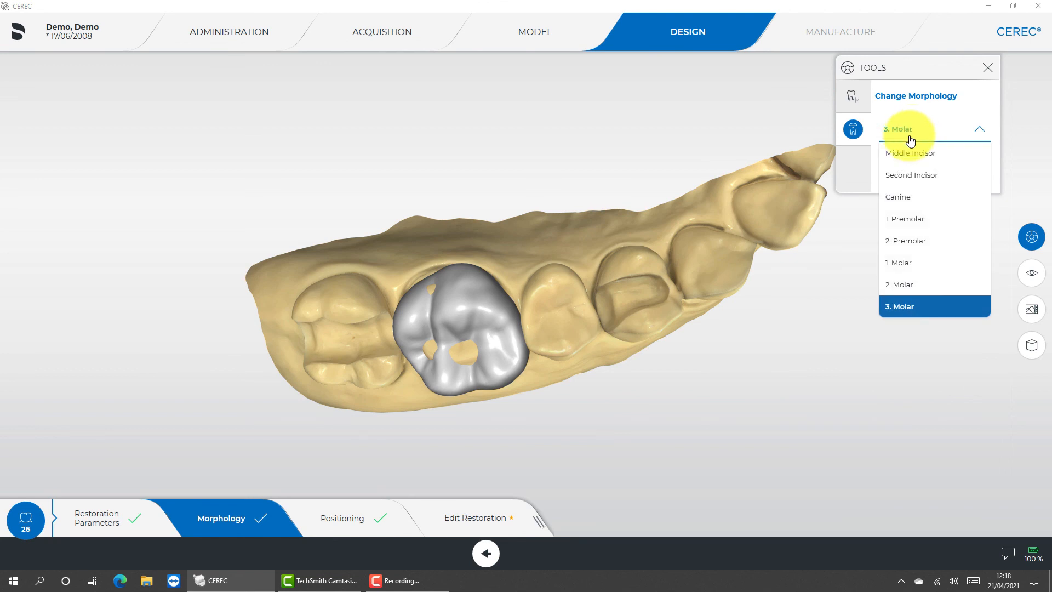
left_click(902, 249)
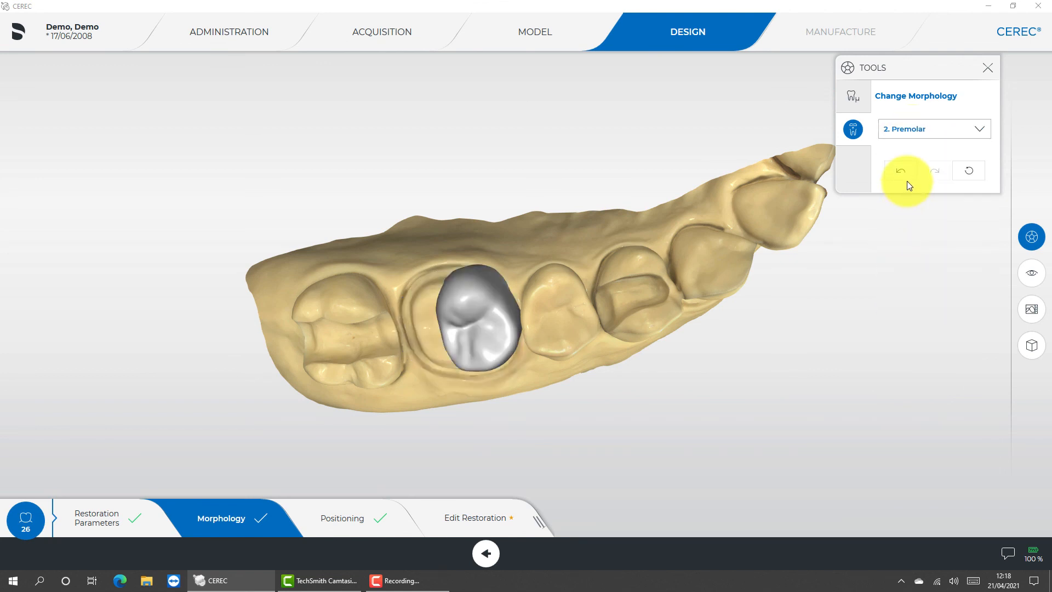
left_click(901, 131)
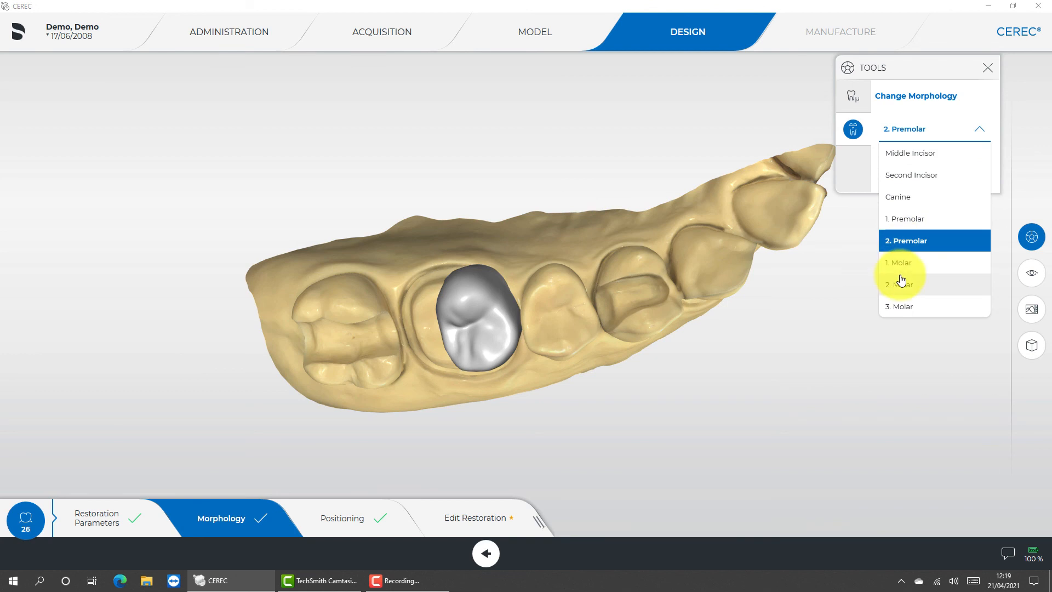
left_click(899, 262)
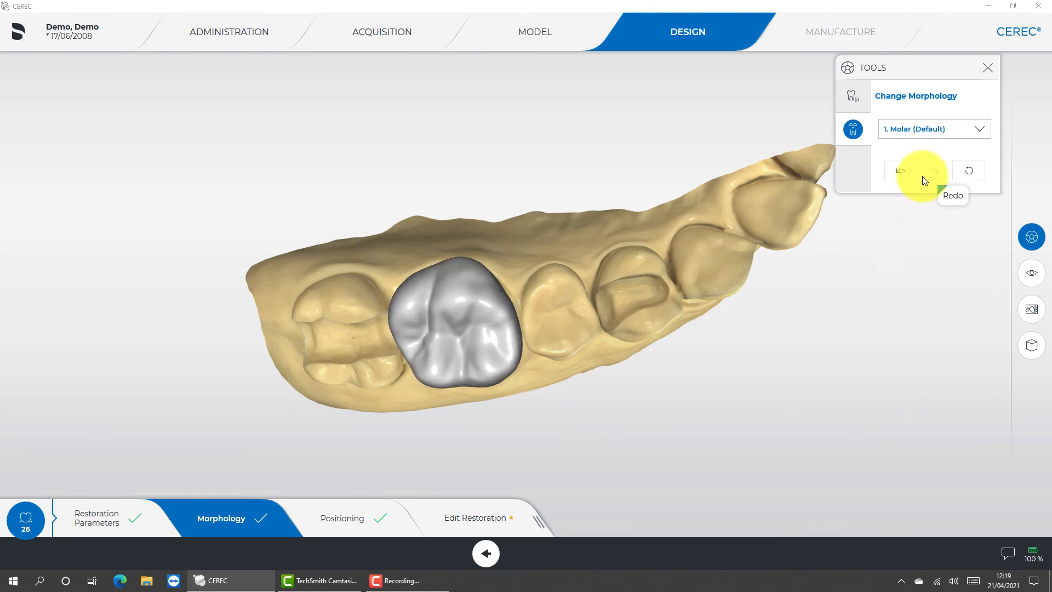
left_click(967, 172)
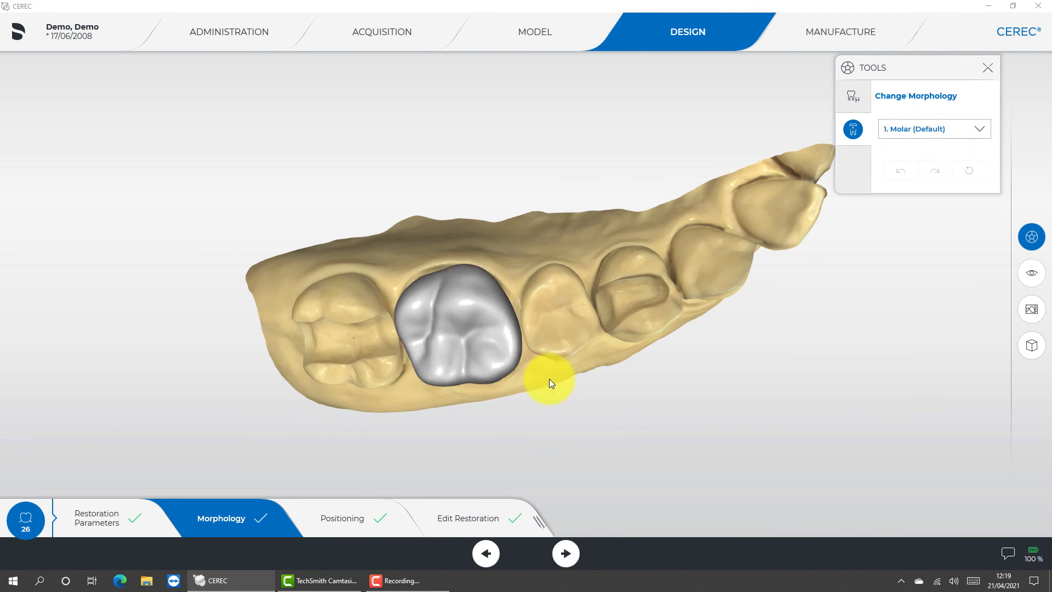
- Open the crown in the Edit Restoration step and move the Tools palette higher and closer to the model
left_click(473, 520)
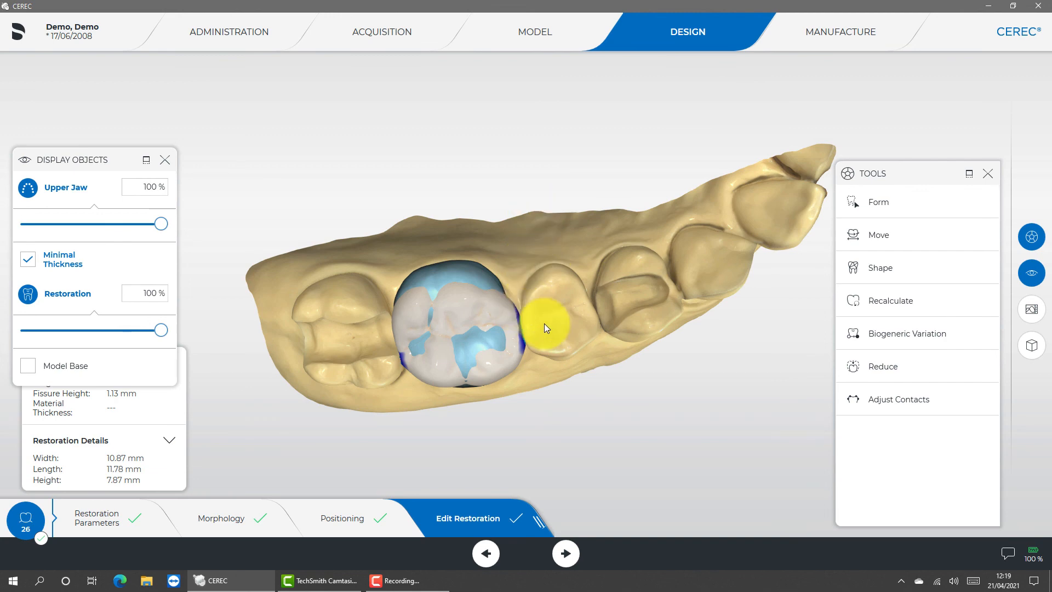
left_click_drag(553, 275, 470, 216)
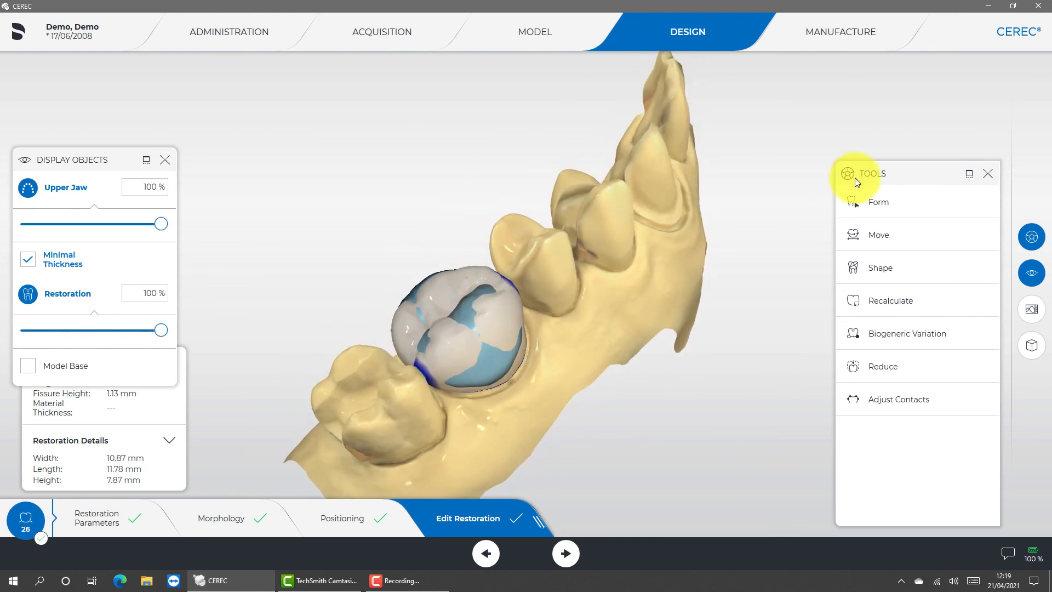
left_click_drag(904, 174, 830, 85)
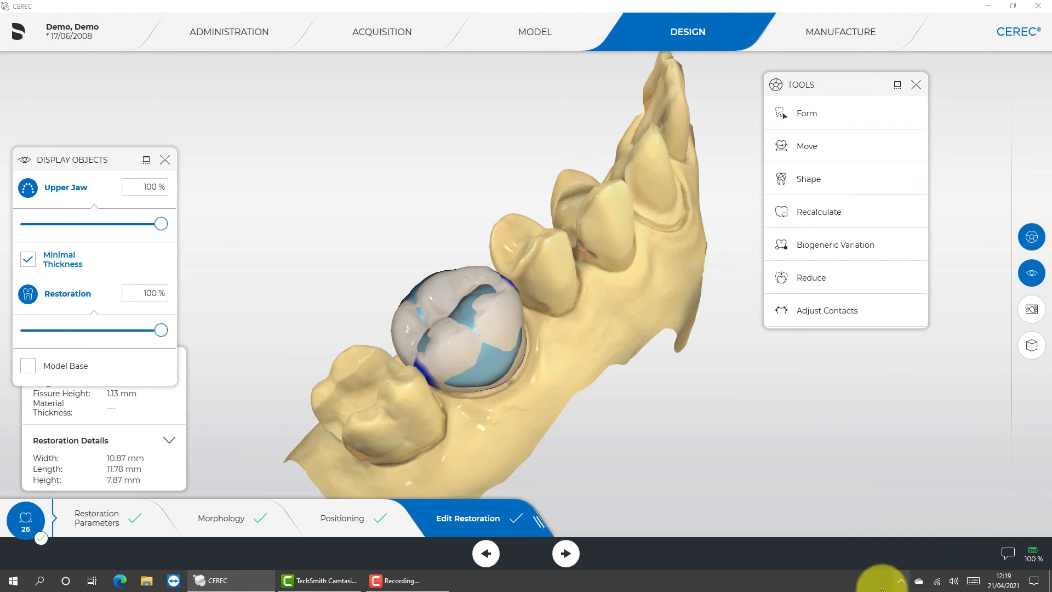
left_click(400, 580)
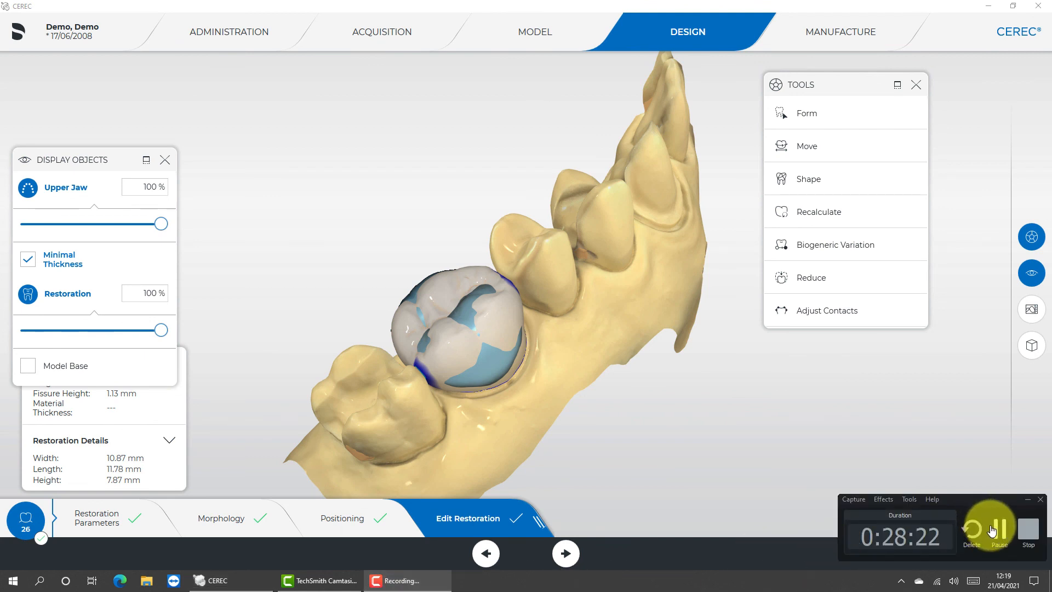
left_click(993, 530)
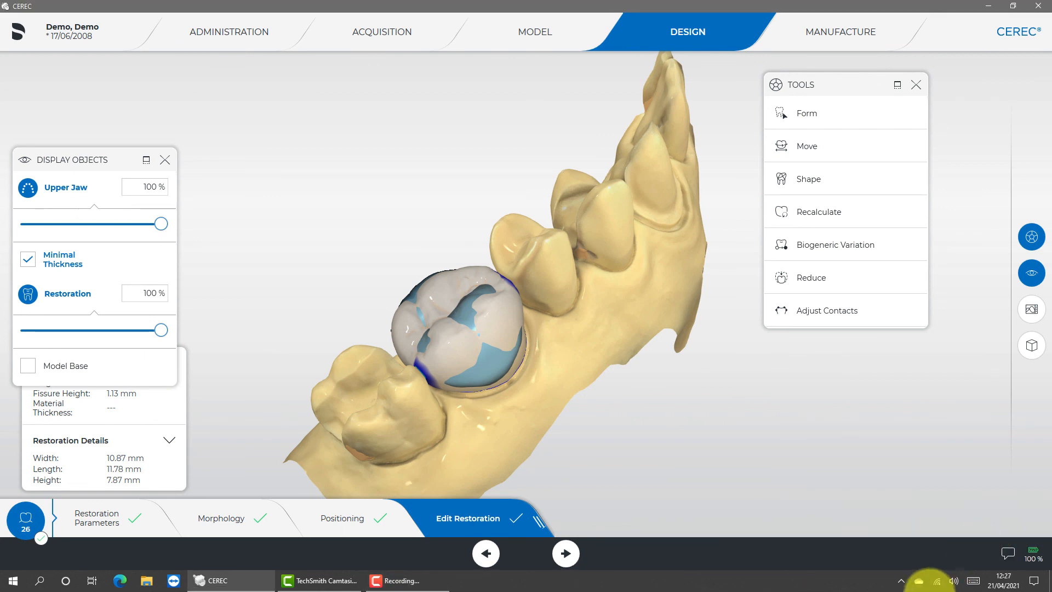
left_click(391, 583)
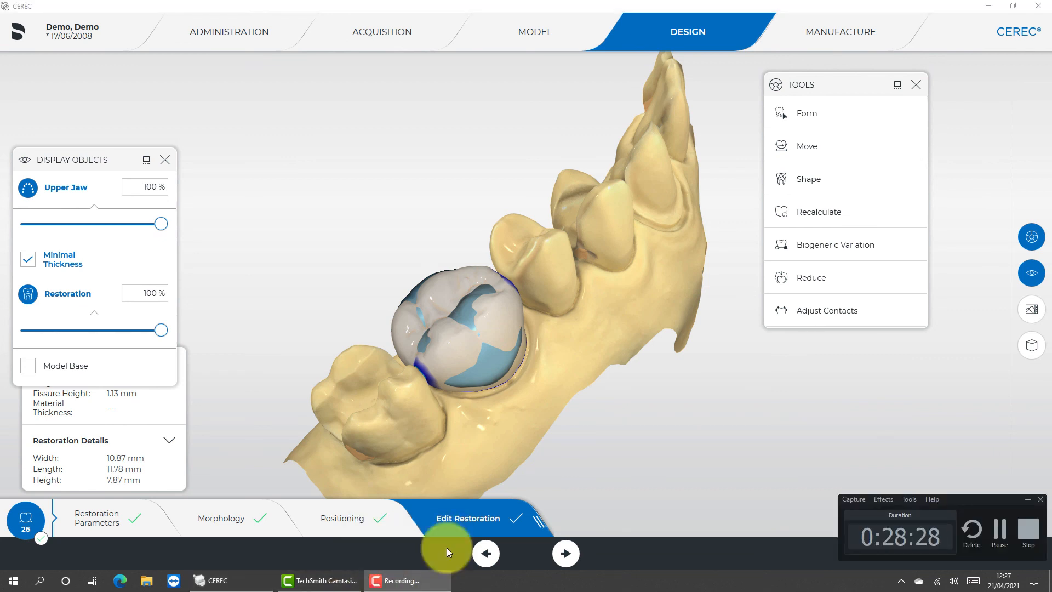
left_click(634, 412)
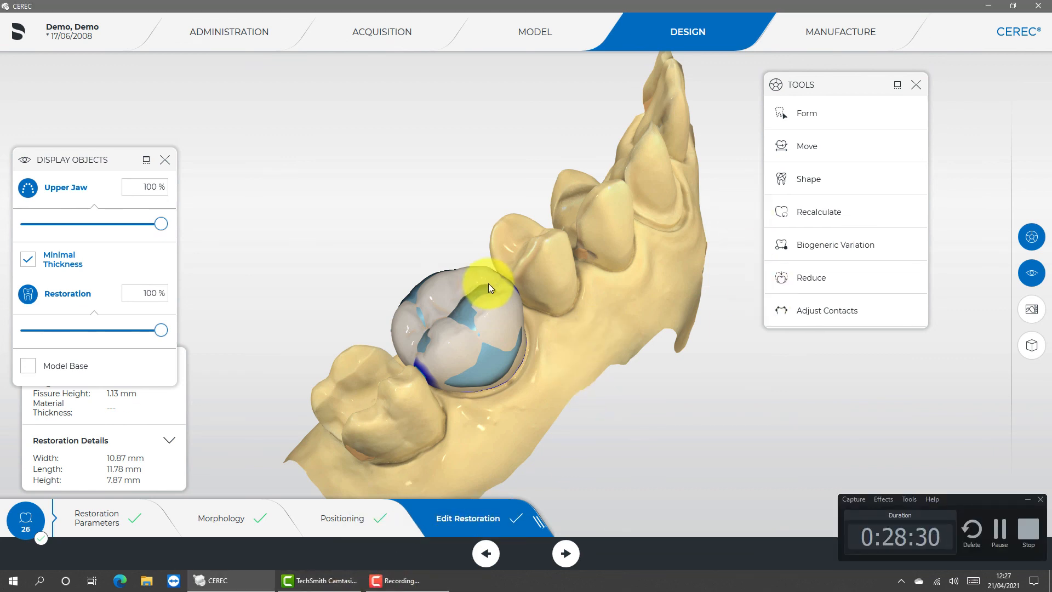
left_click(996, 526)
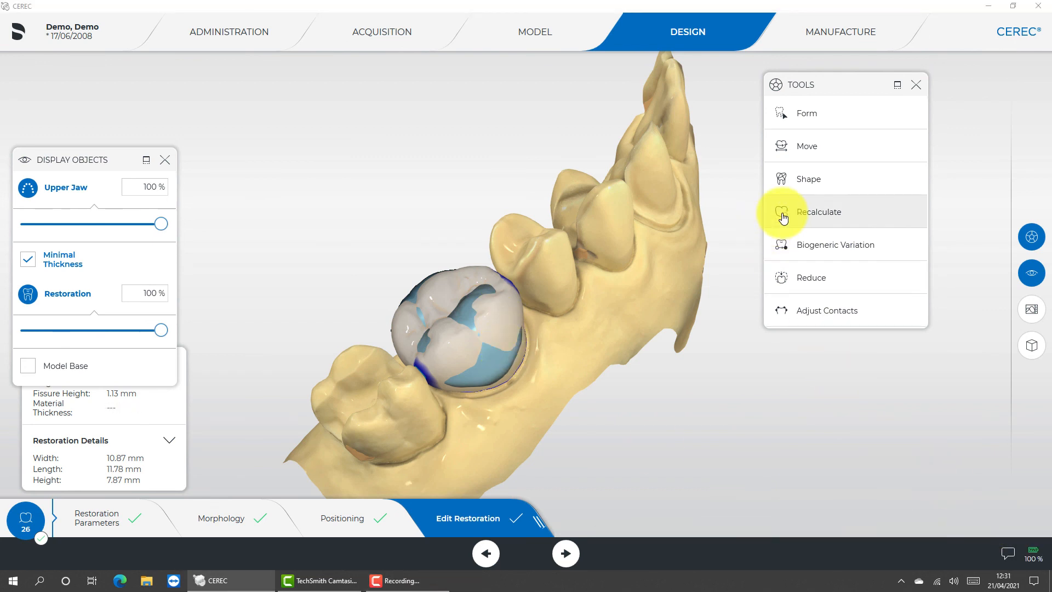
- Recalculate the tooth 26 crown so it is rebuilt to the minimal thickness
left_click(782, 218)
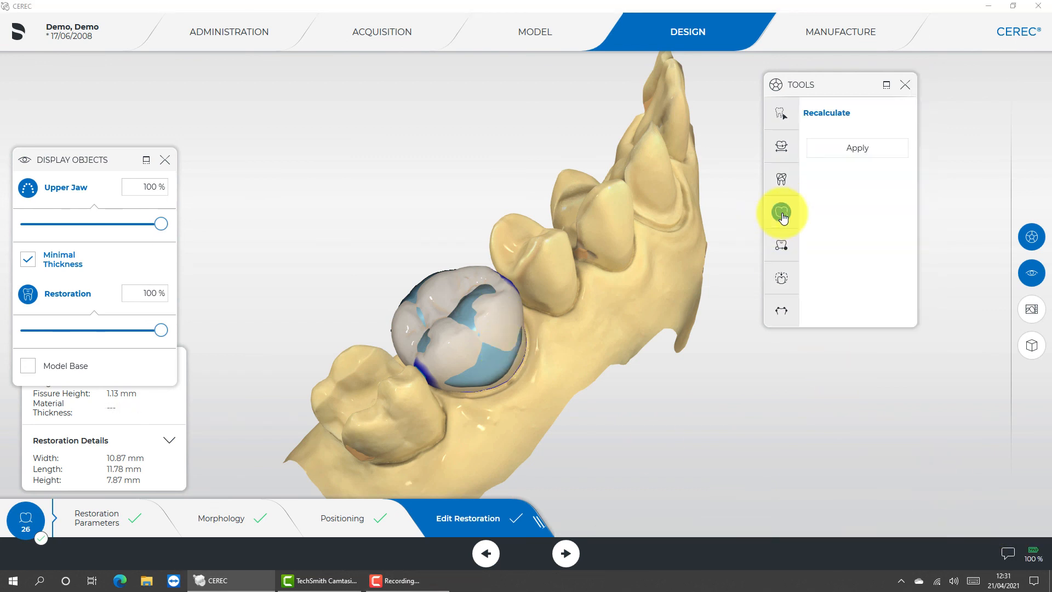
left_click(836, 153)
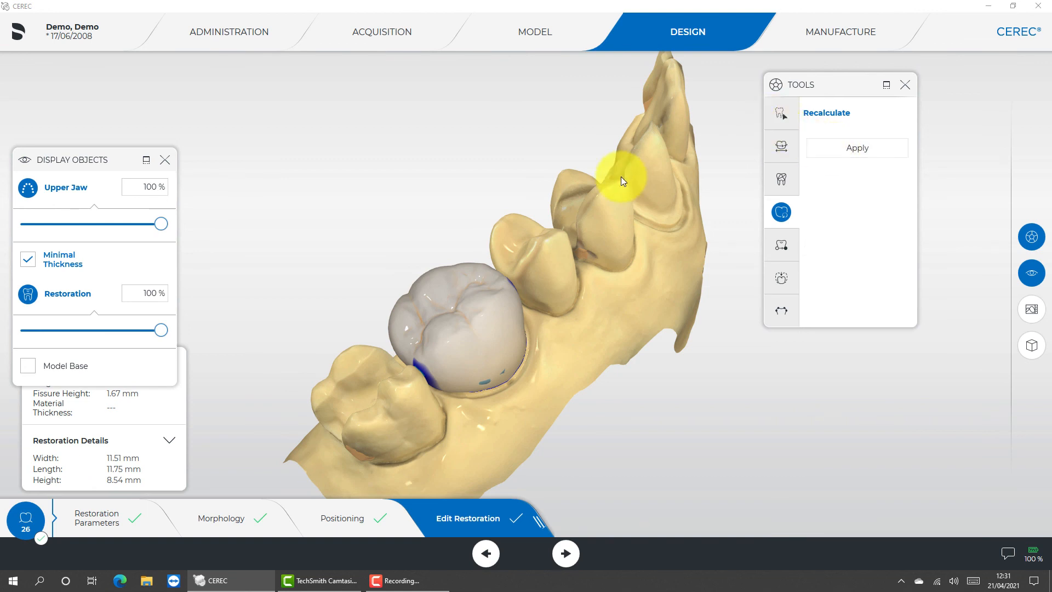
left_click_drag(619, 176, 576, 198)
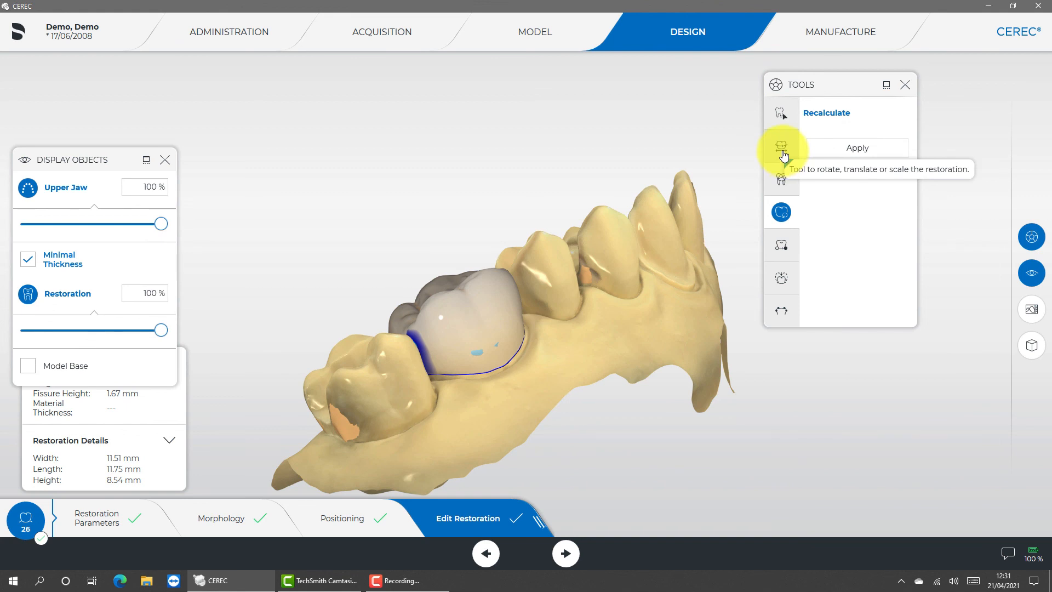
- Add material with the Form tool over the blue minimal-thickness spots on both sides of the crown
left_click(782, 113)
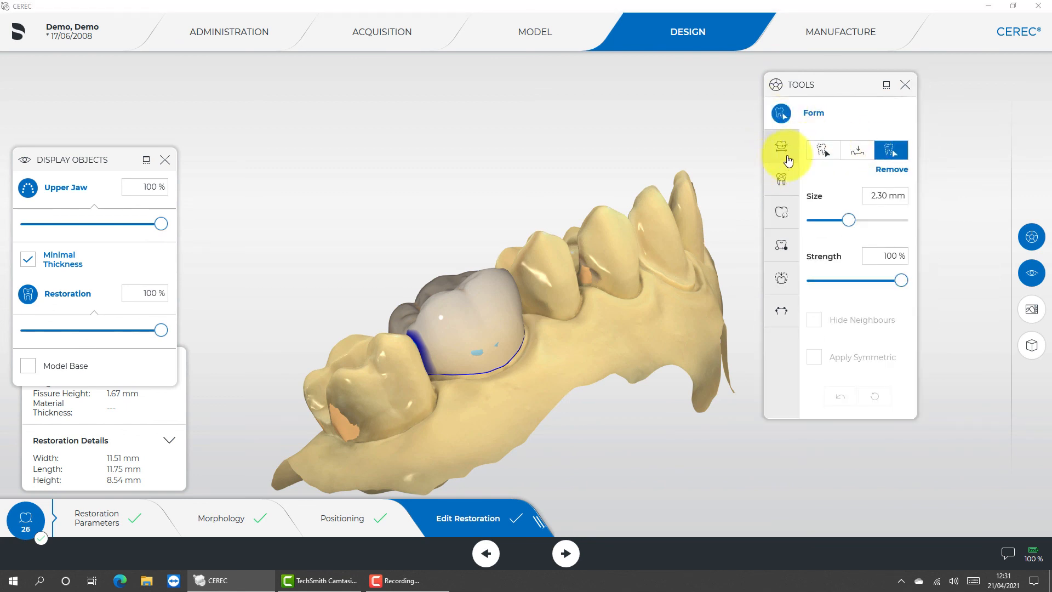
left_click(822, 151)
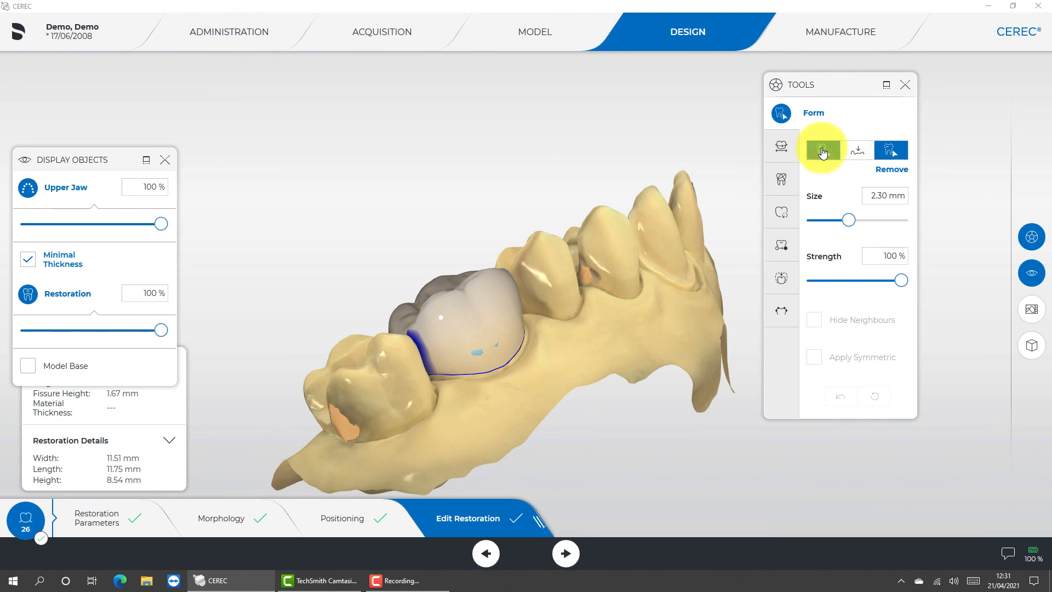
left_click(477, 349)
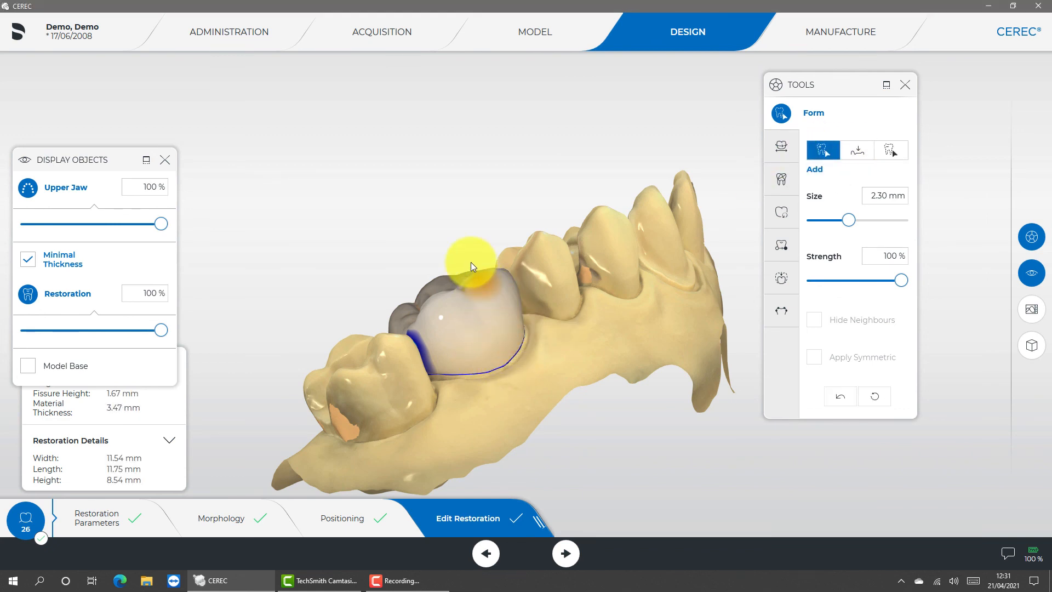
left_click_drag(464, 225, 545, 453)
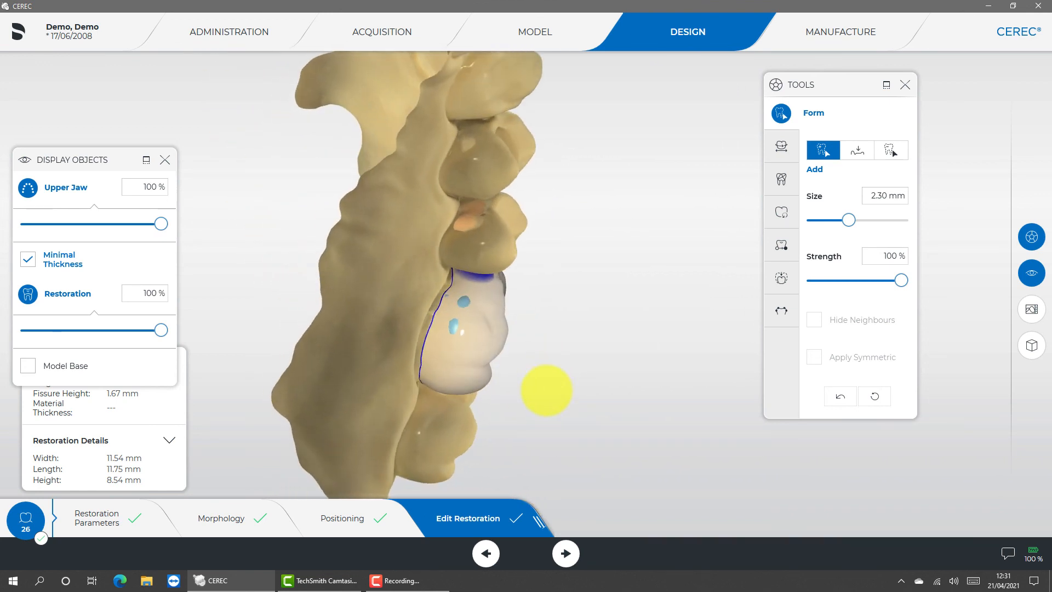
left_click(463, 307)
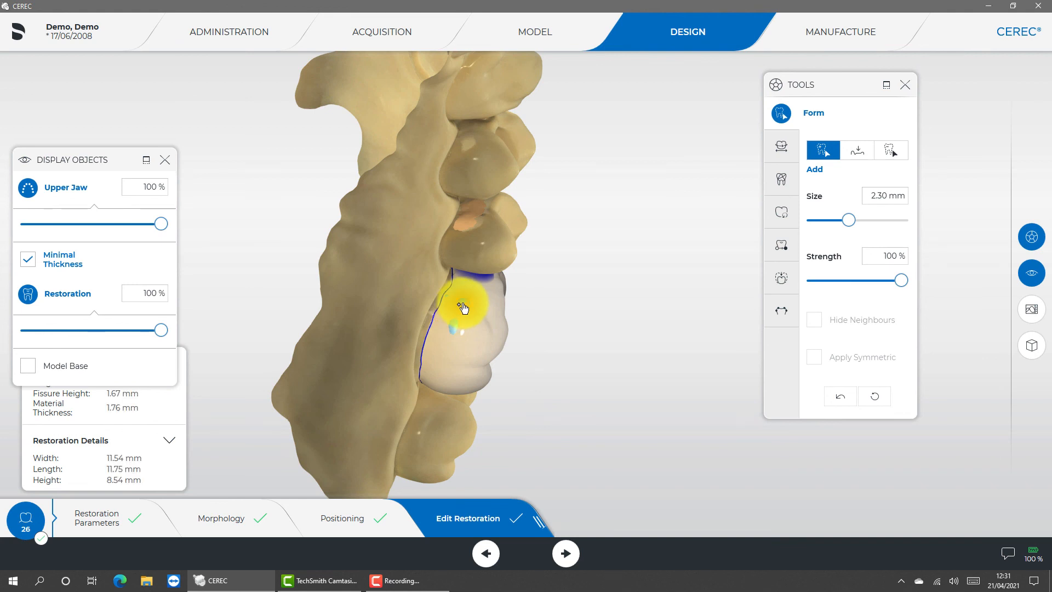
left_click(454, 337)
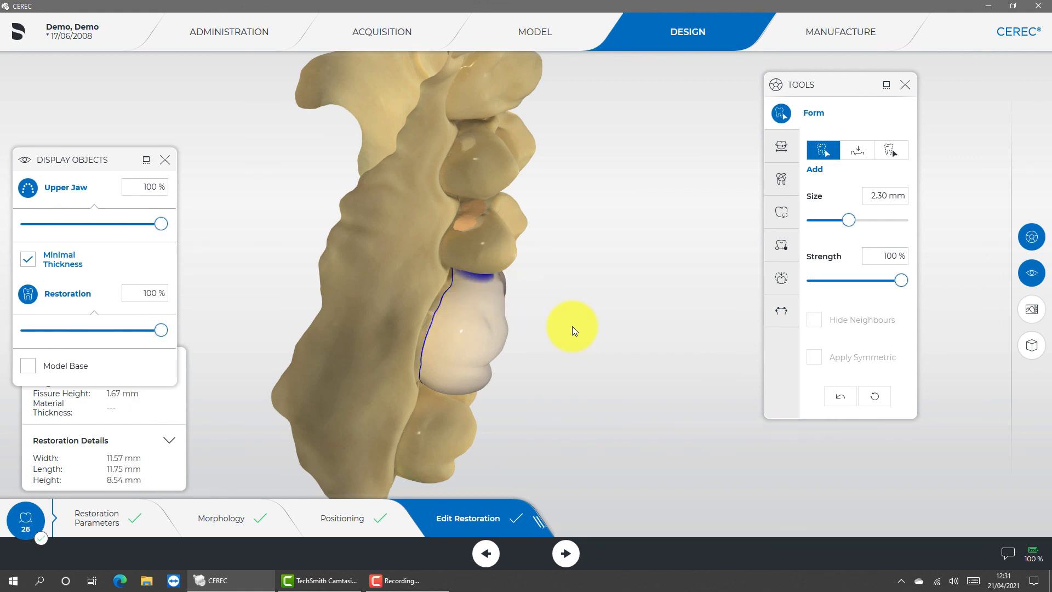
left_click_drag(572, 327, 460, 170)
- Open the crown in the Manufacture phase and check the block selection for IPS Empress CAD
left_click(835, 41)
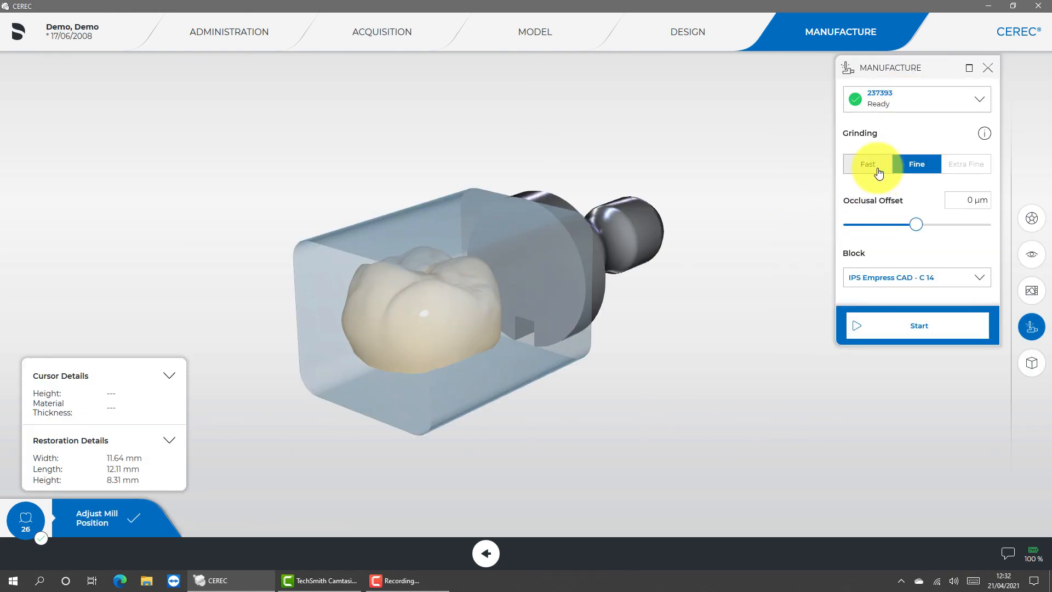
left_click(877, 278)
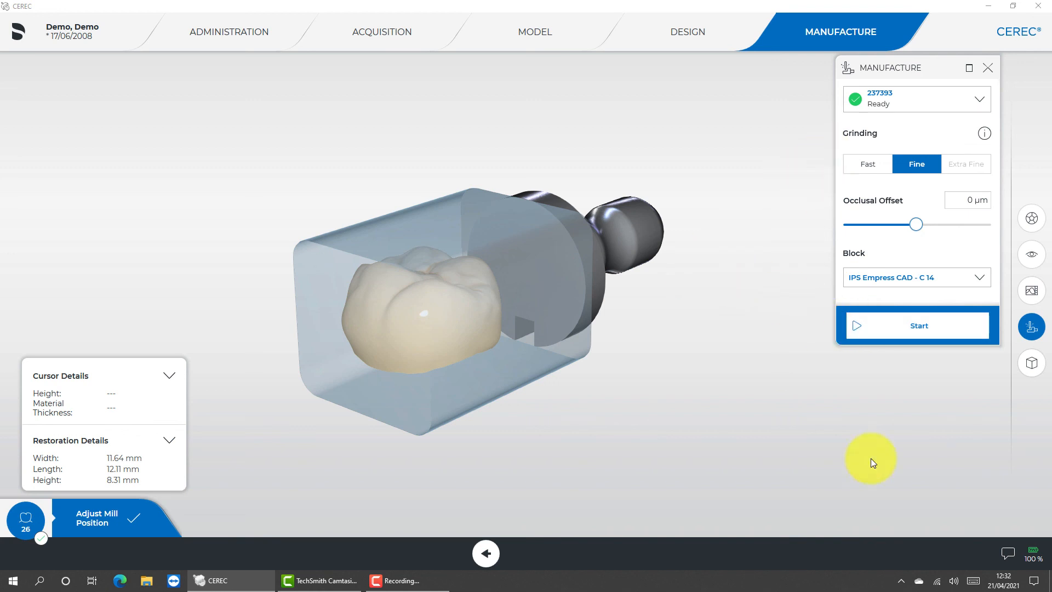
left_click(377, 580)
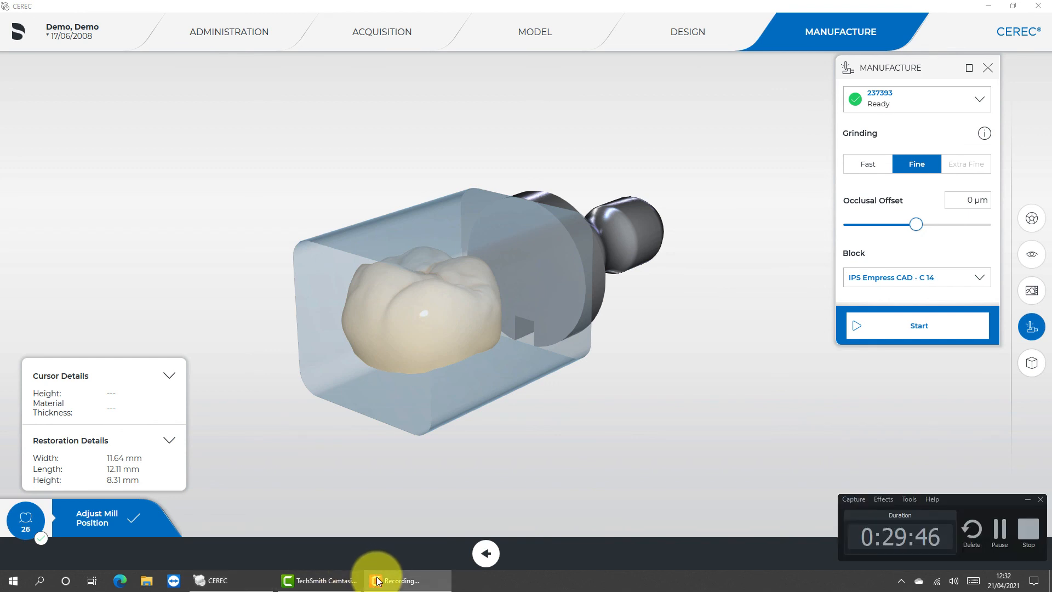